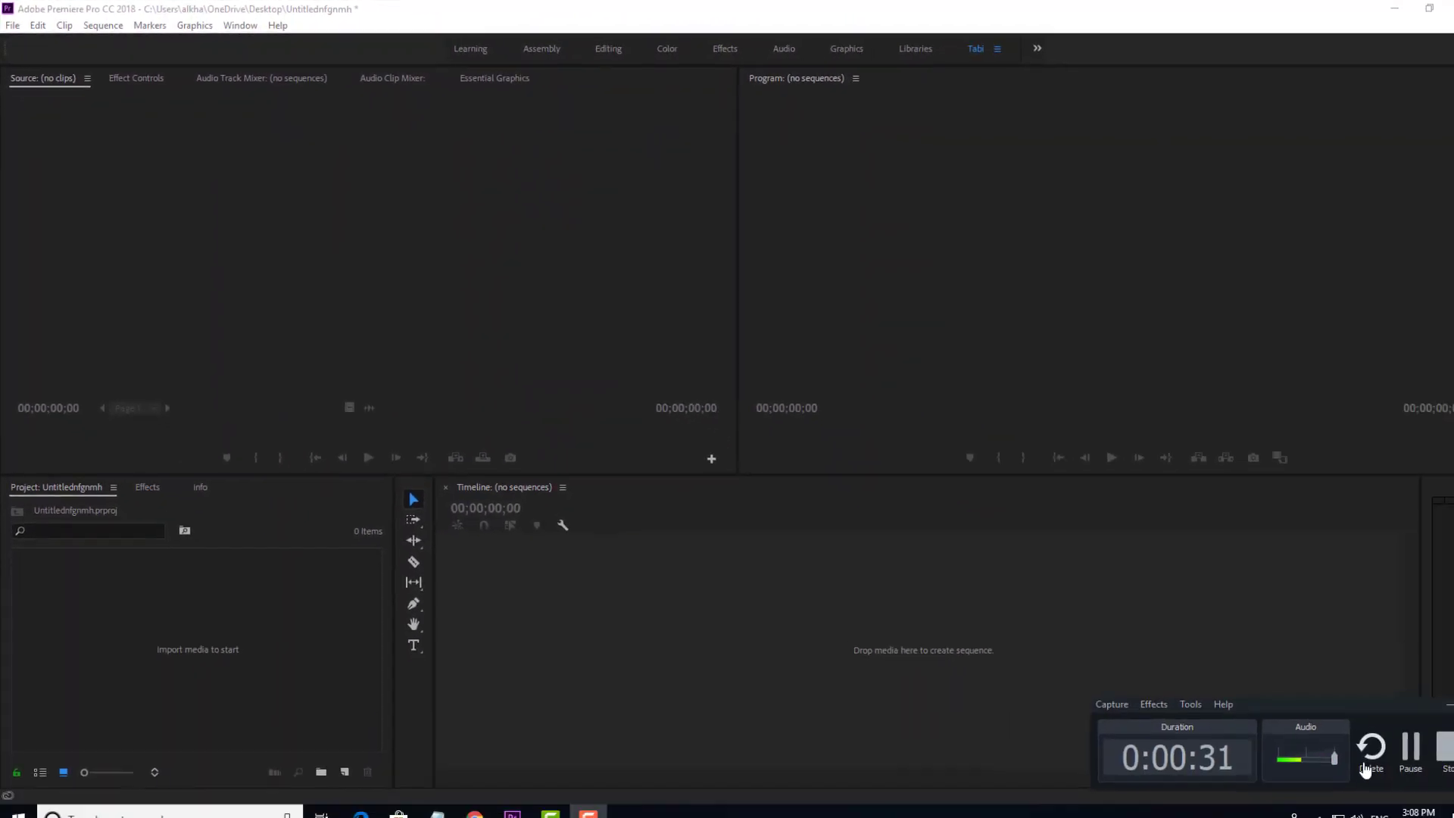
# Start a new sequence from the Project panel's New Item menu.
pyautogui.click(1419, 692)
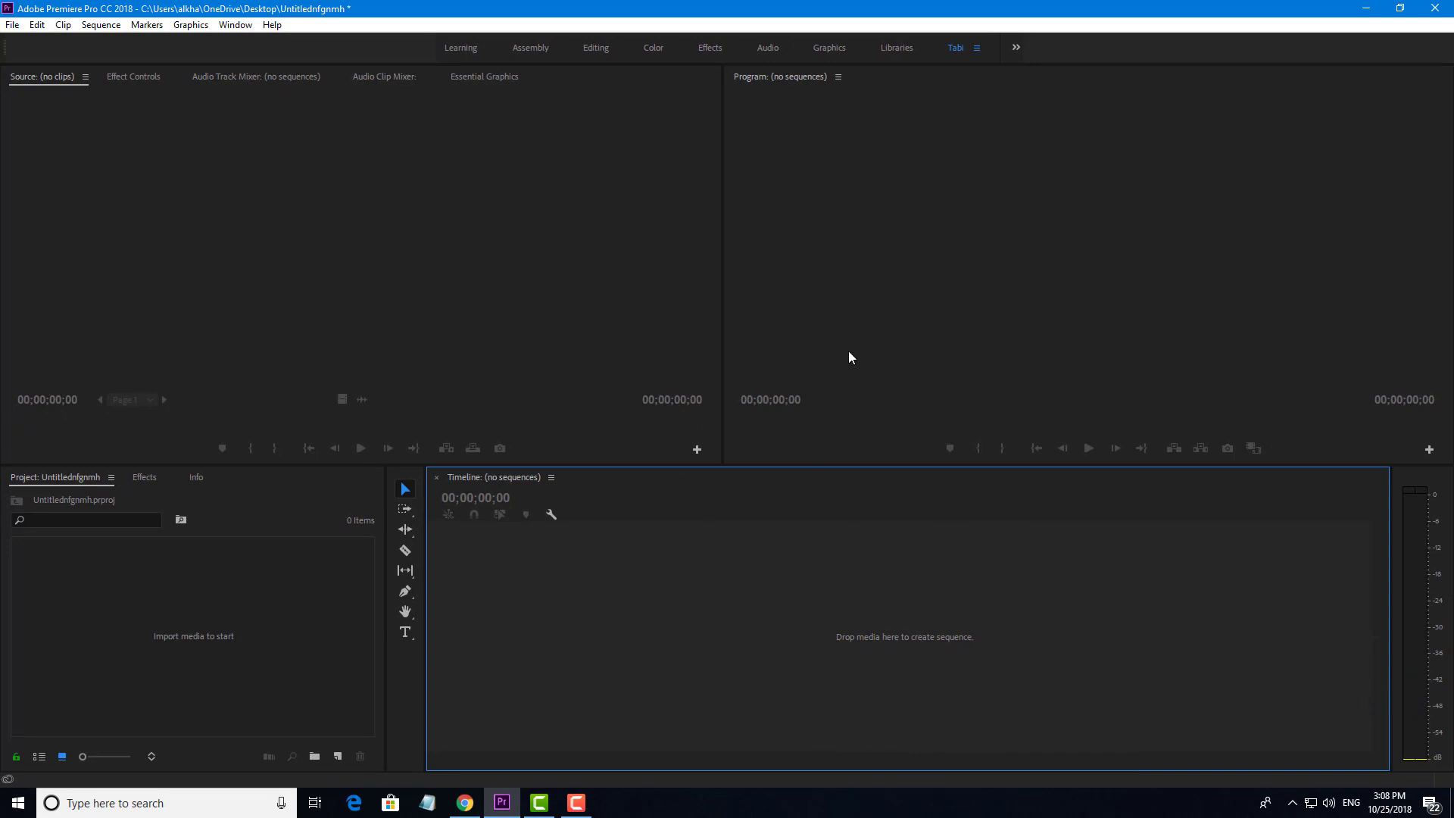
pyautogui.click(874, 293)
pyautogui.click(617, 258)
pyautogui.click(632, 556)
pyautogui.rightClick(190, 574)
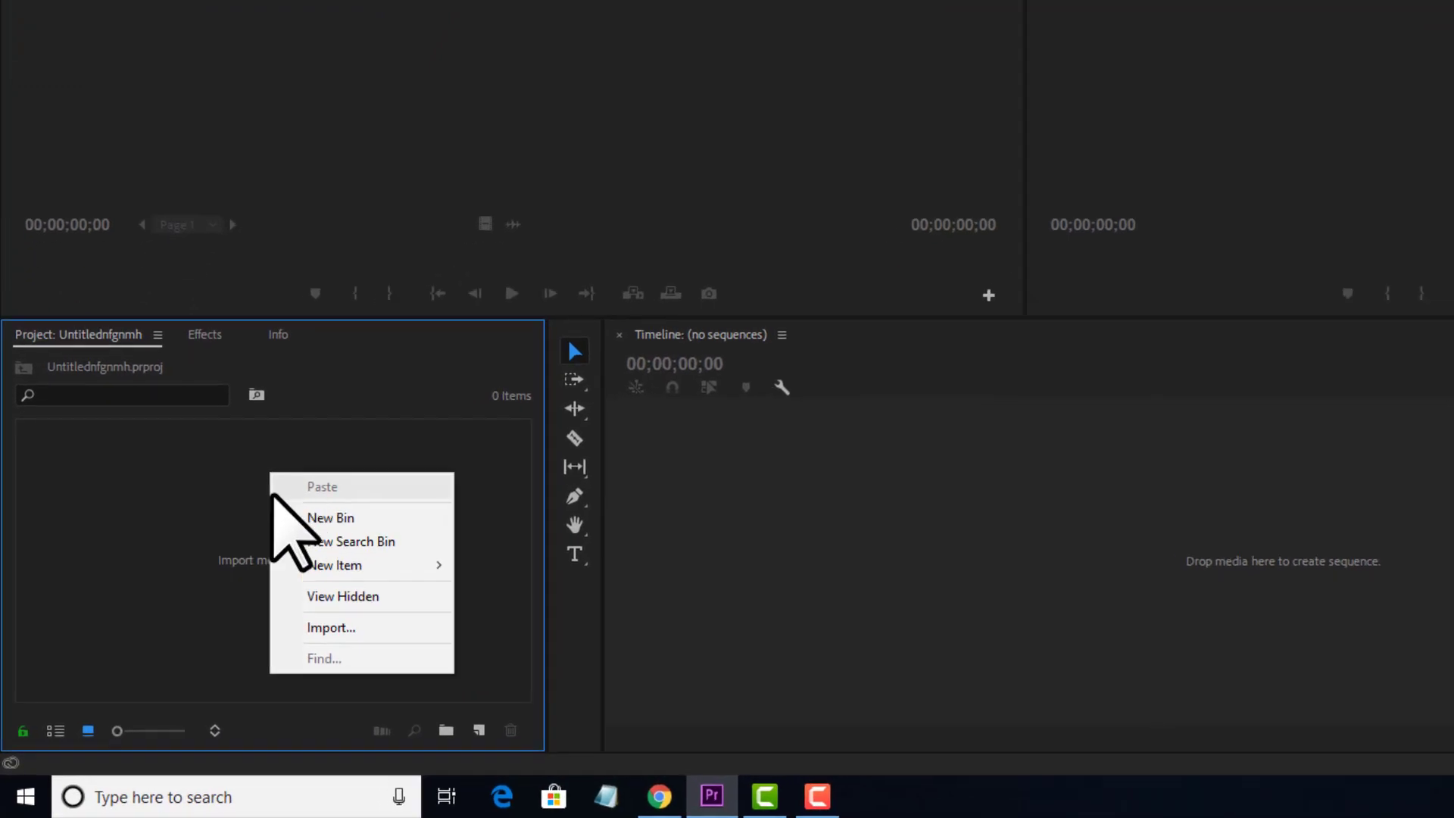
pyautogui.click(182, 615)
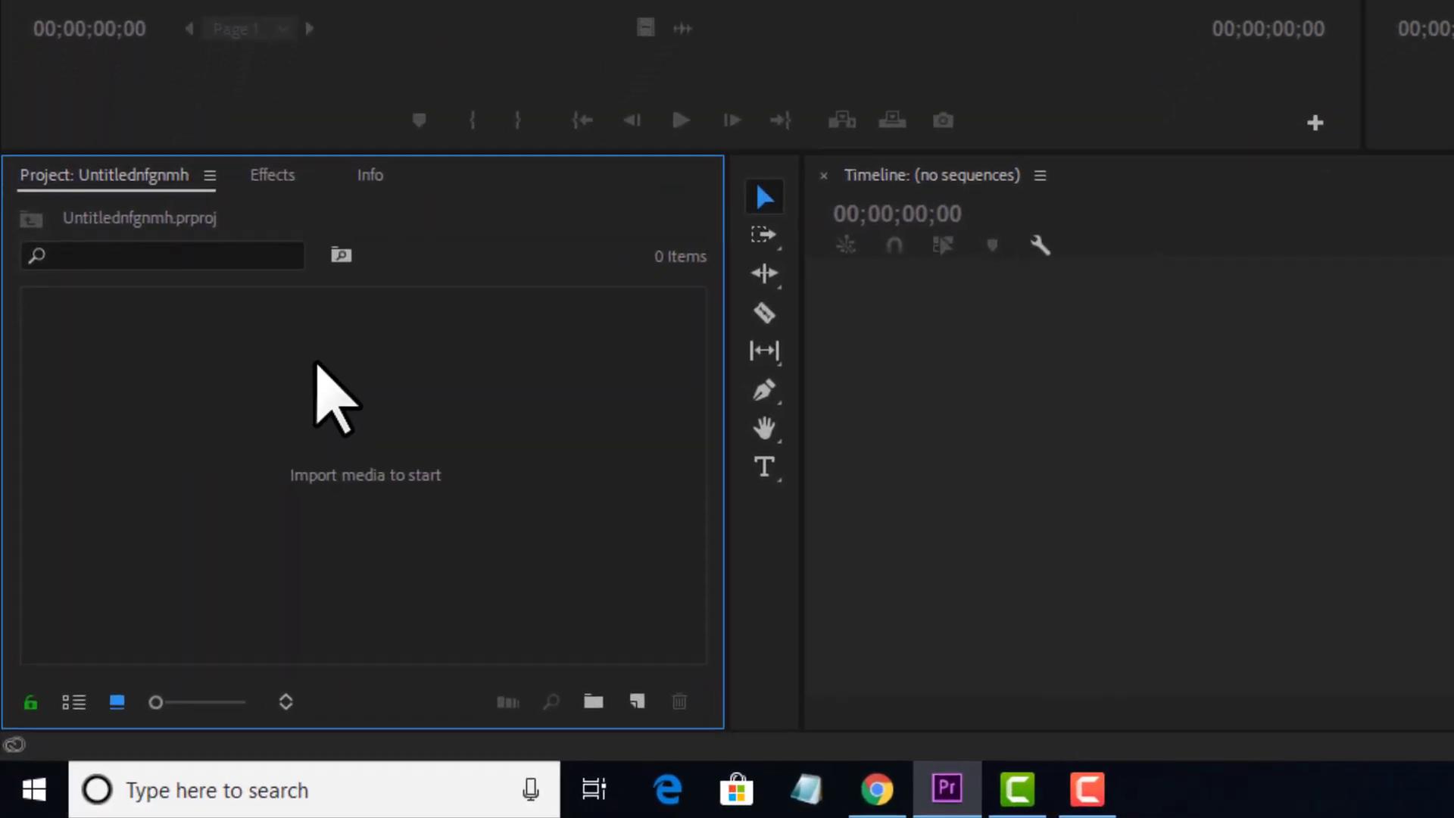
pyautogui.rightClick(253, 454)
pyautogui.moveTo(583, 413)
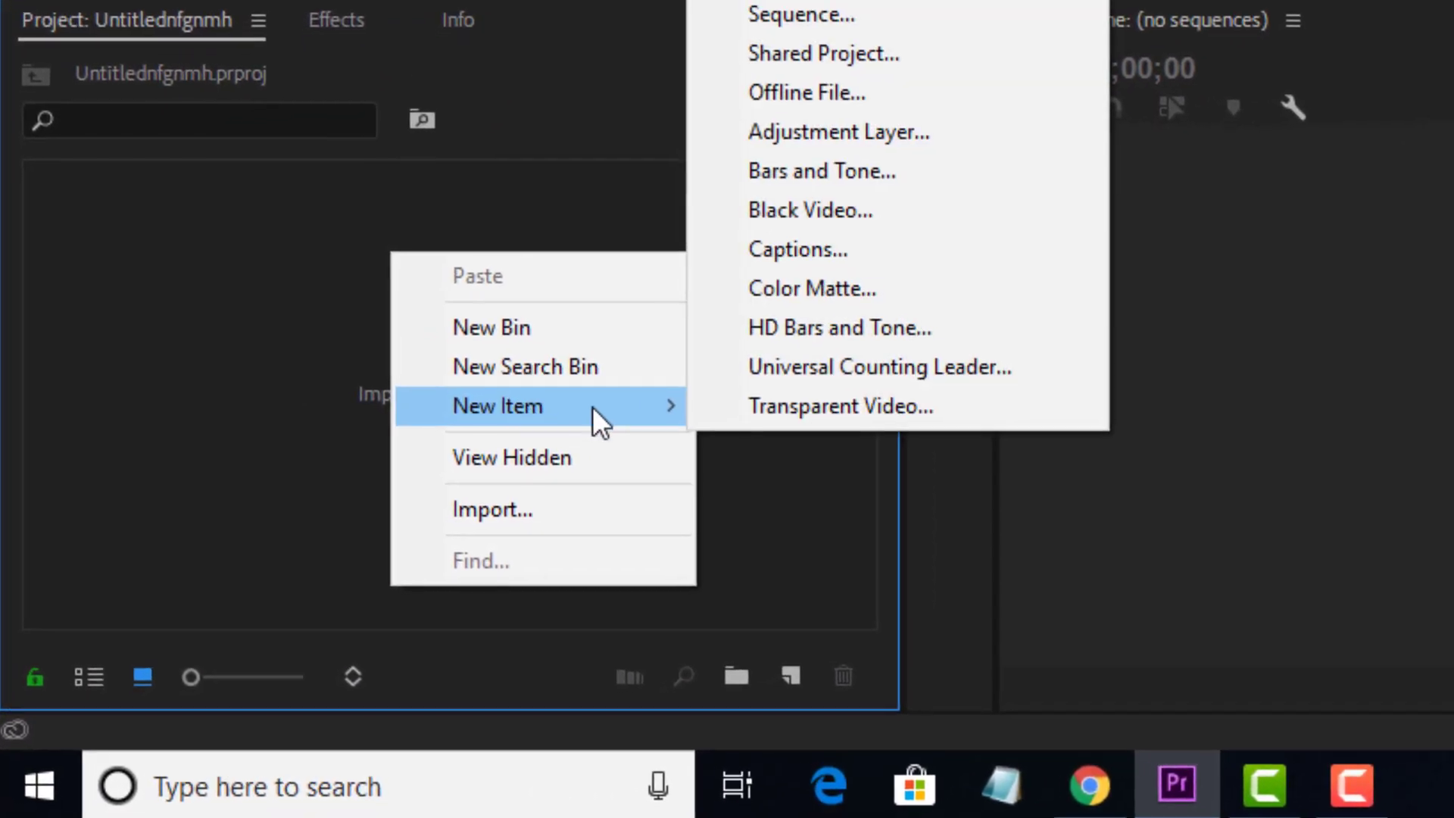
pyautogui.click(640, 176)
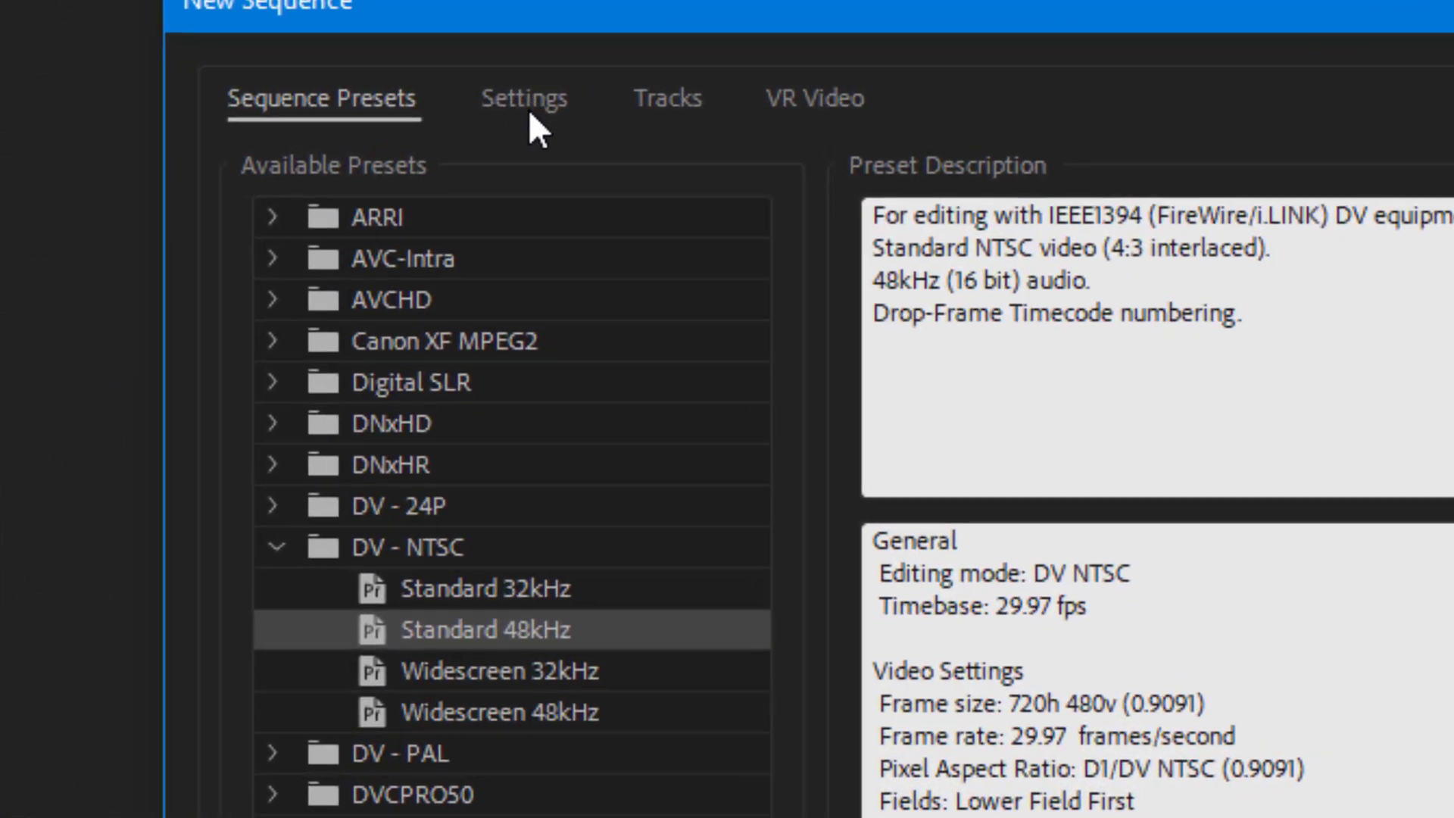
# Set Custom editing mode with a 1920 × 1080 frame size and create Sequence 02.
pyautogui.click(525, 99)
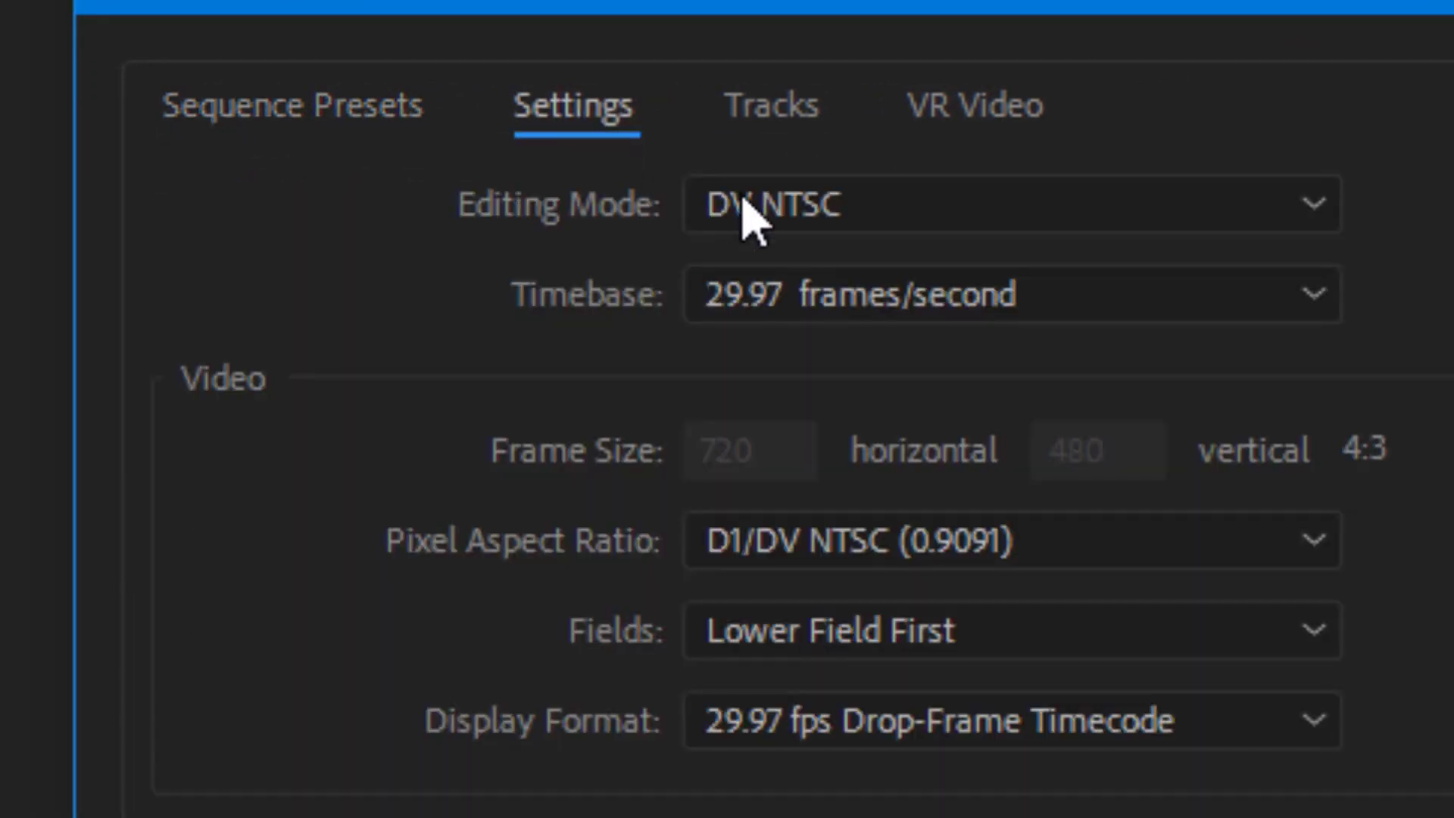
pyautogui.click(897, 216)
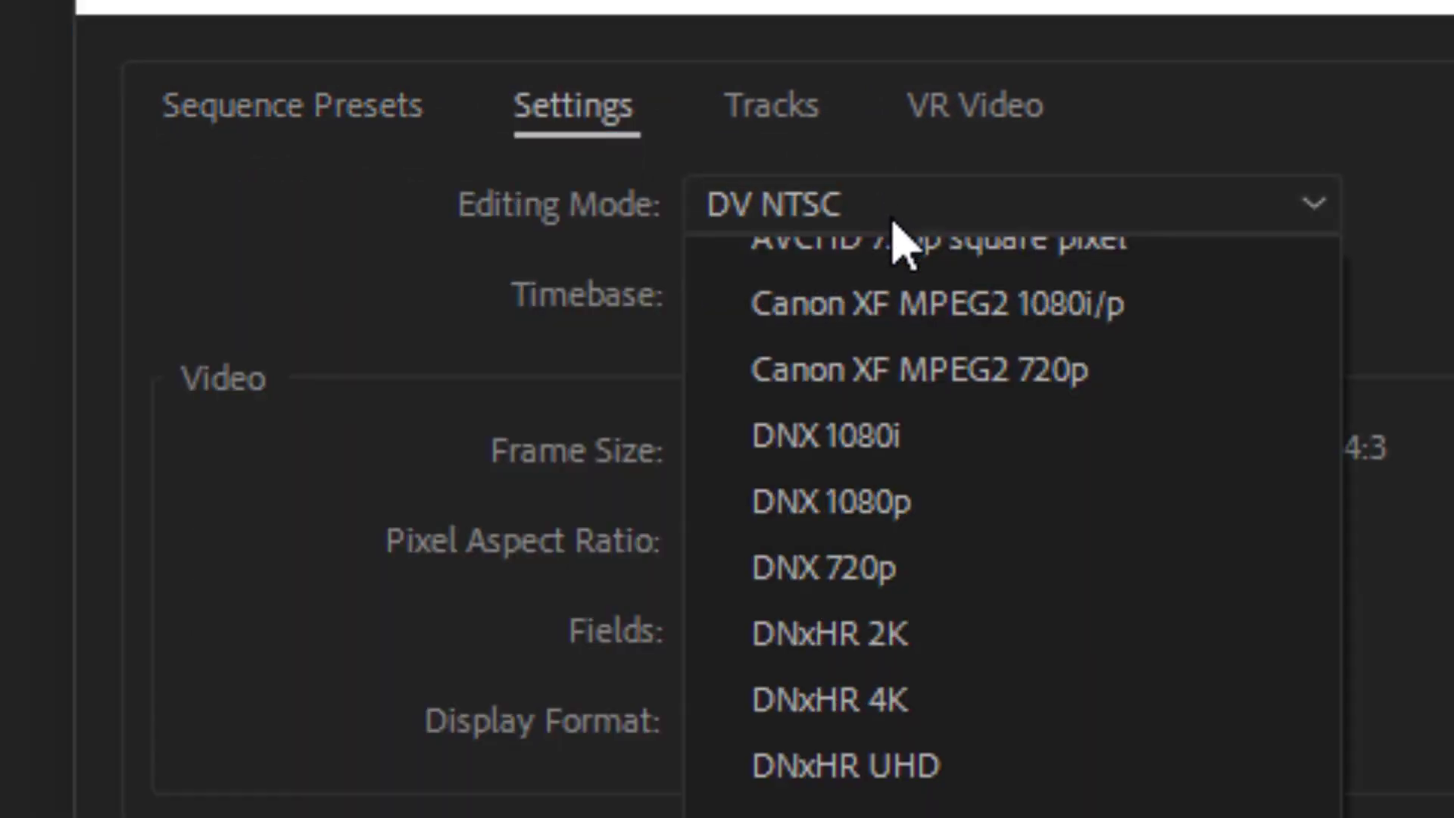
pyautogui.scroll(4, 902, 234)
pyautogui.click(878, 277)
pyautogui.click(788, 453)
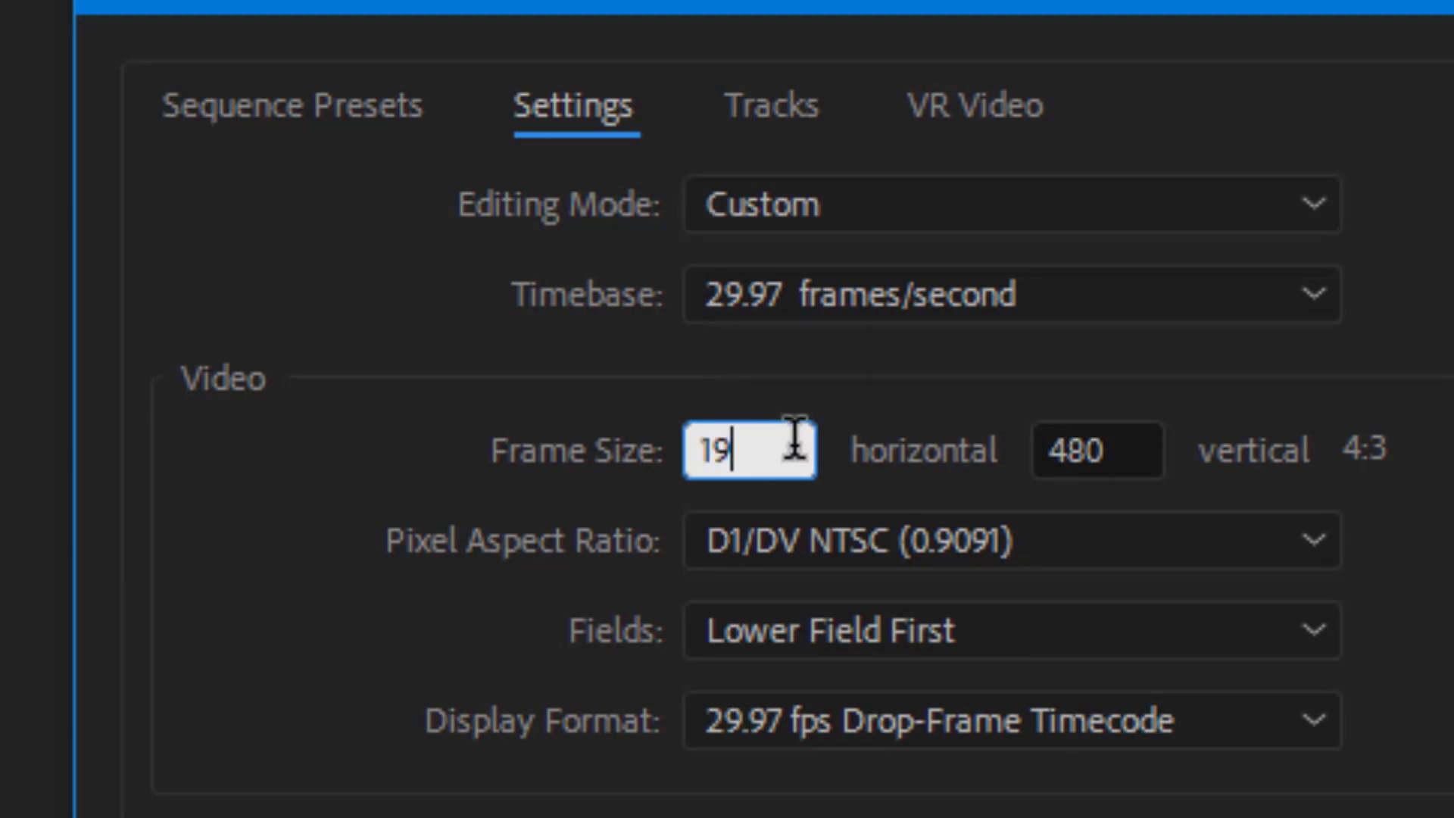
pyautogui.click(1119, 447)
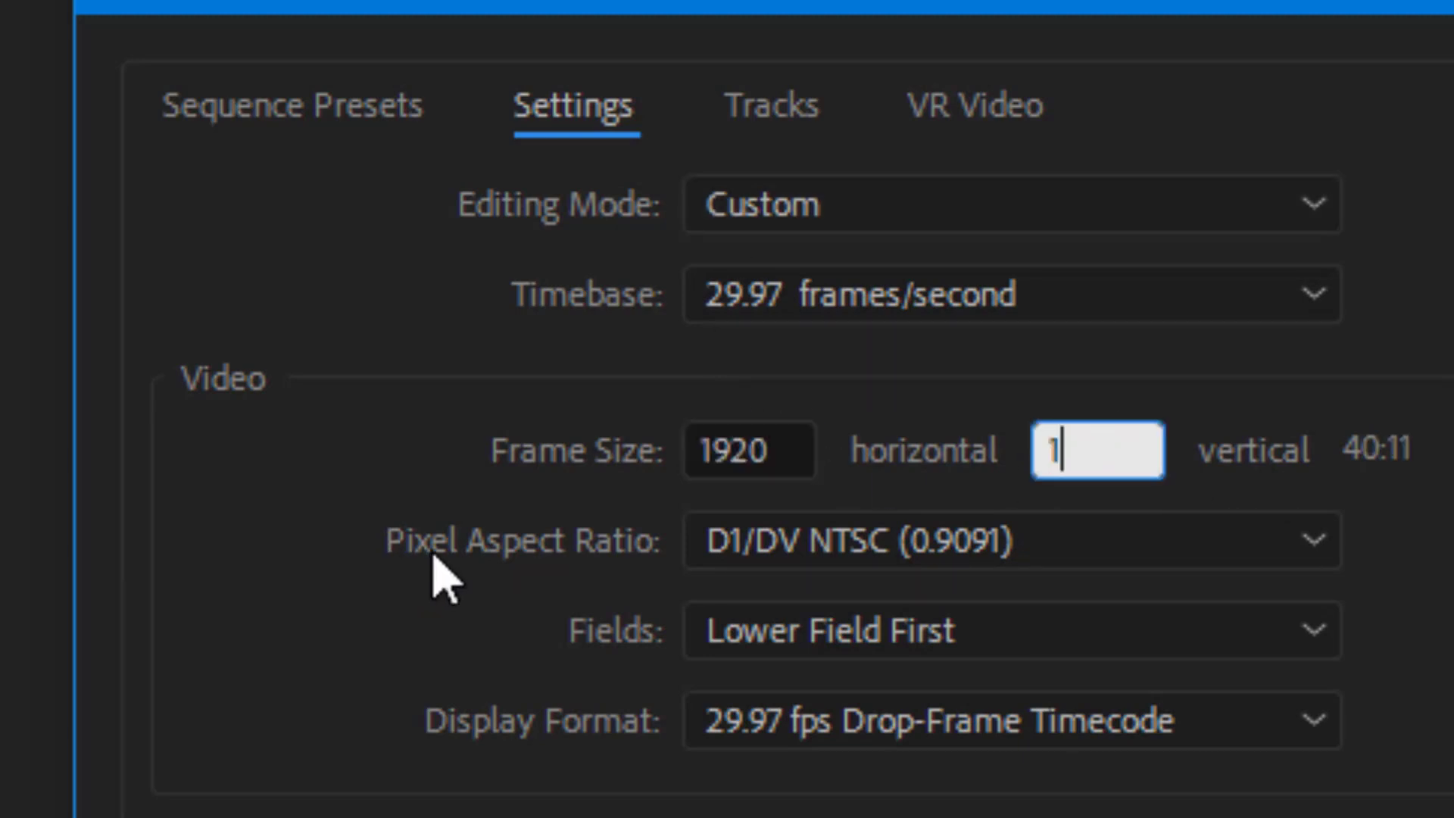
pyautogui.write('1080')
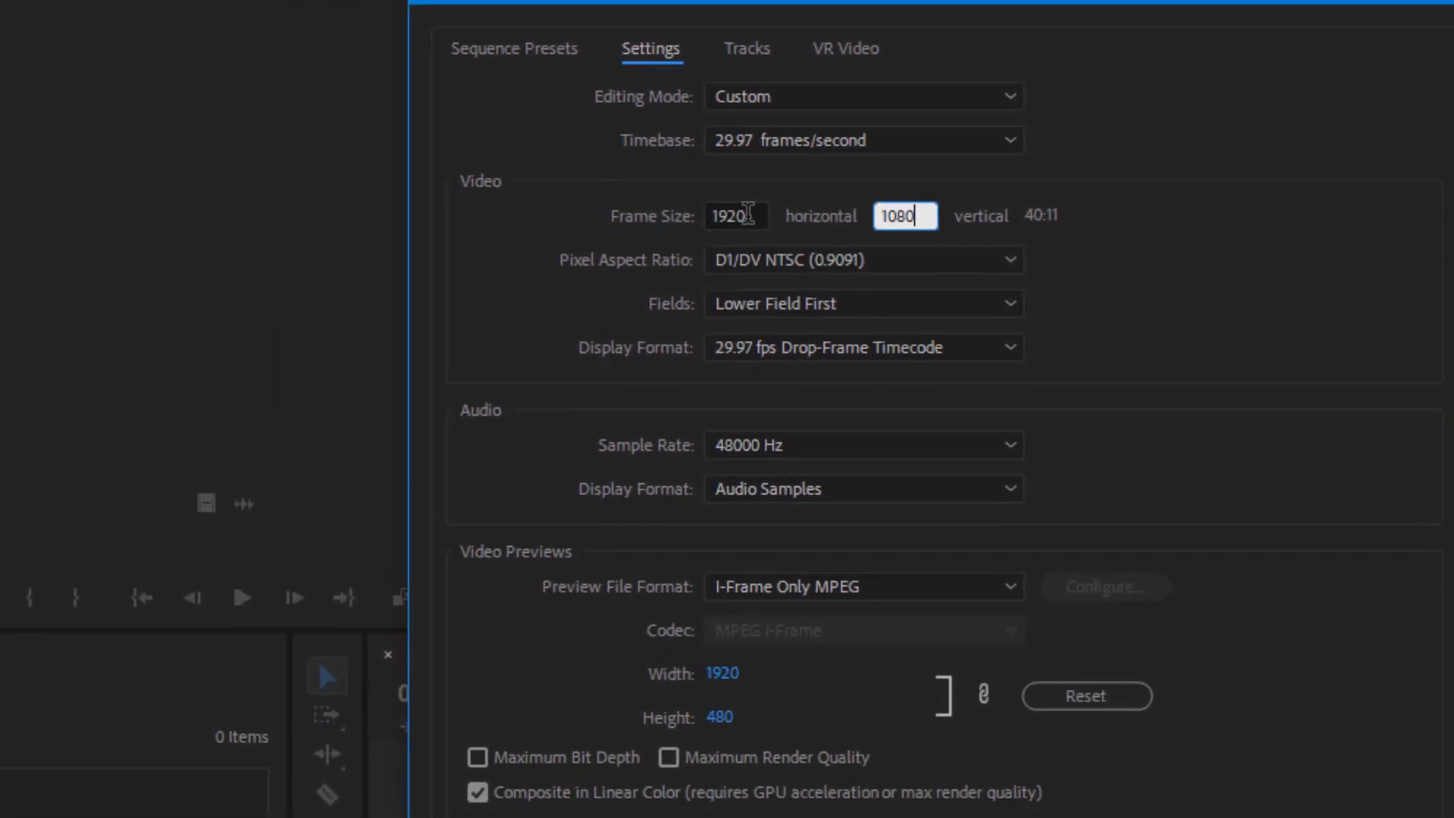
pyautogui.click(792, 451)
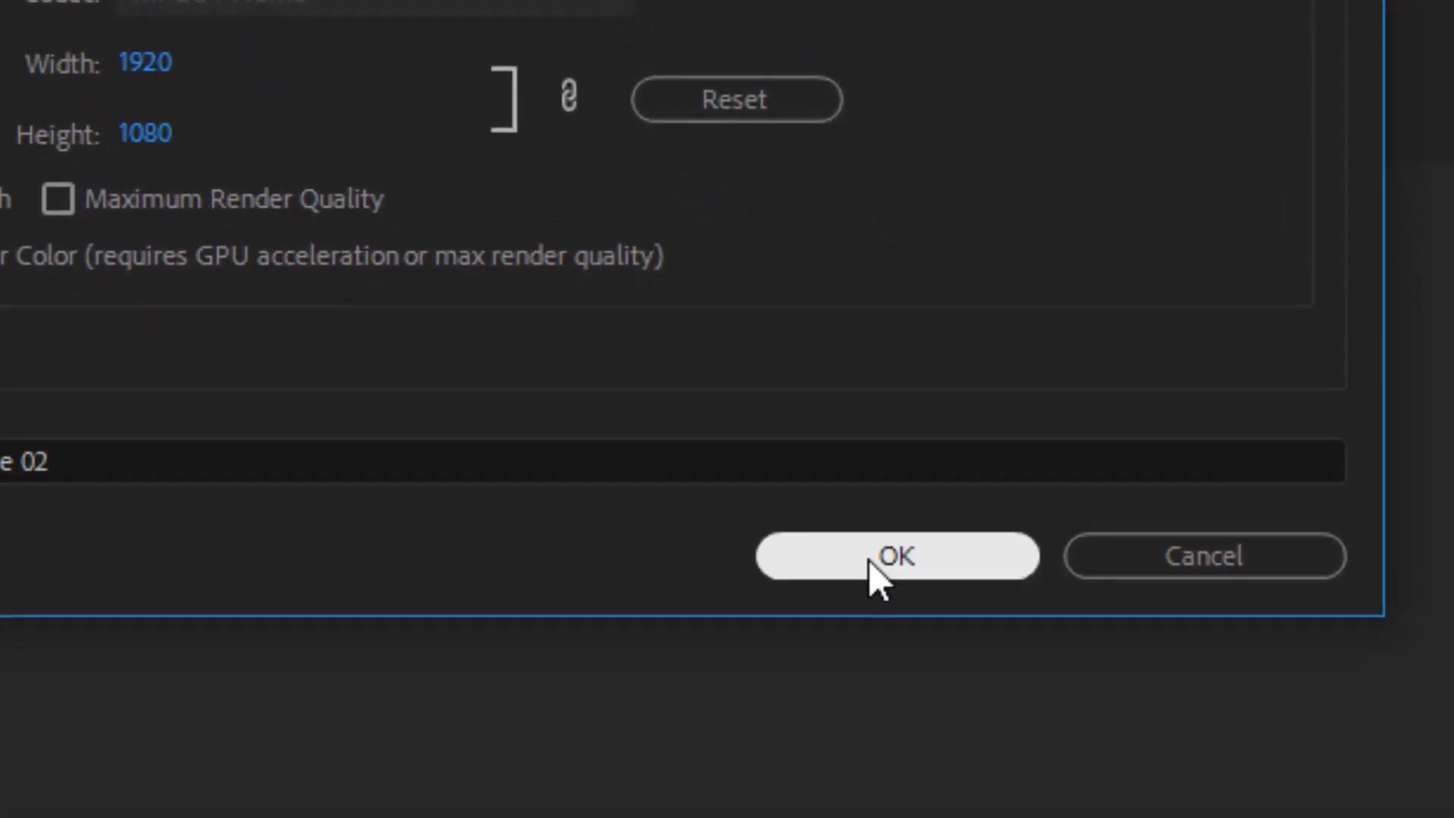
pyautogui.click(809, 471)
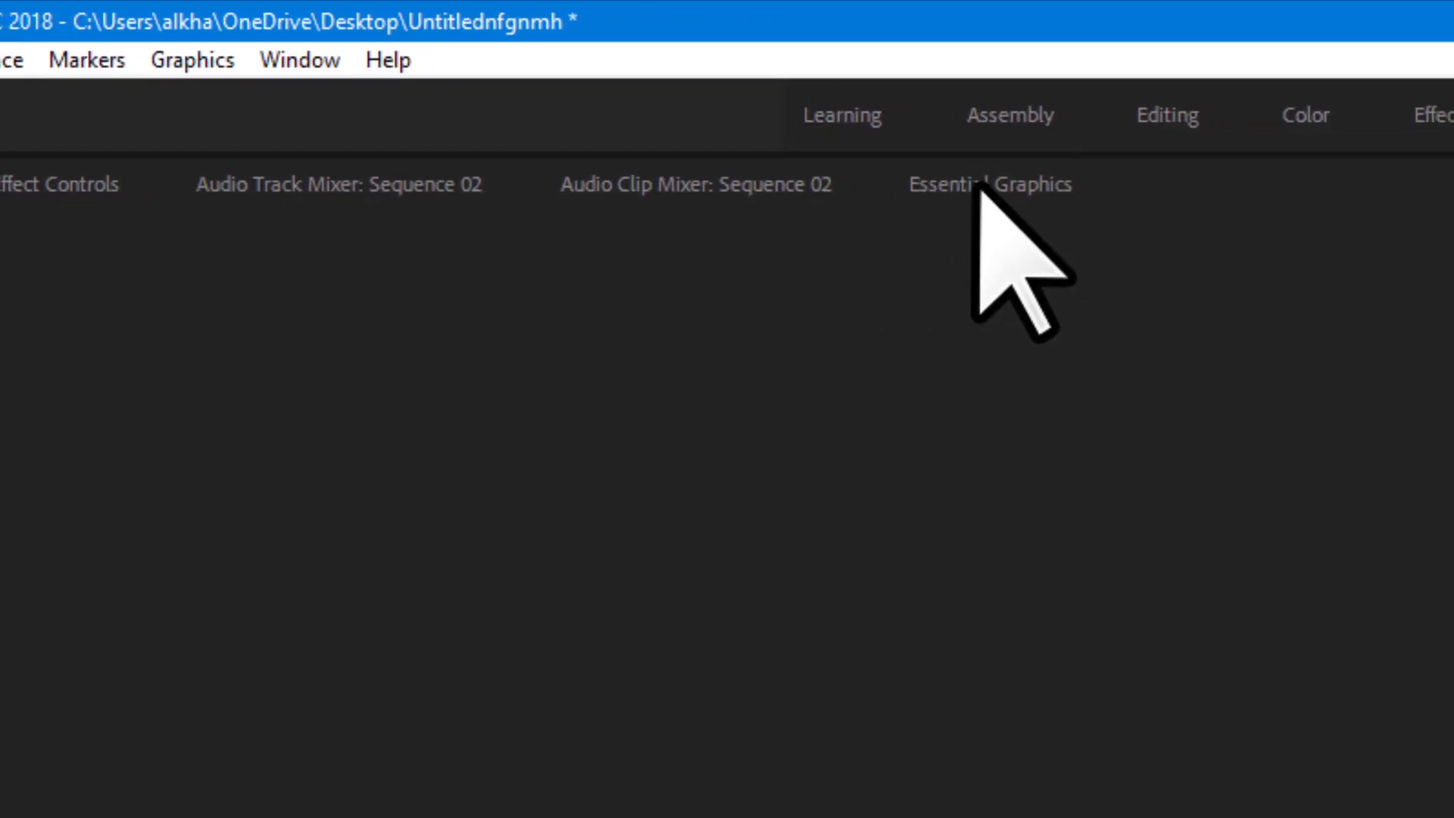
# Show the Essential Graphics panel, briefly browse templates, and return to its Edit side.
pyautogui.click(927, 151)
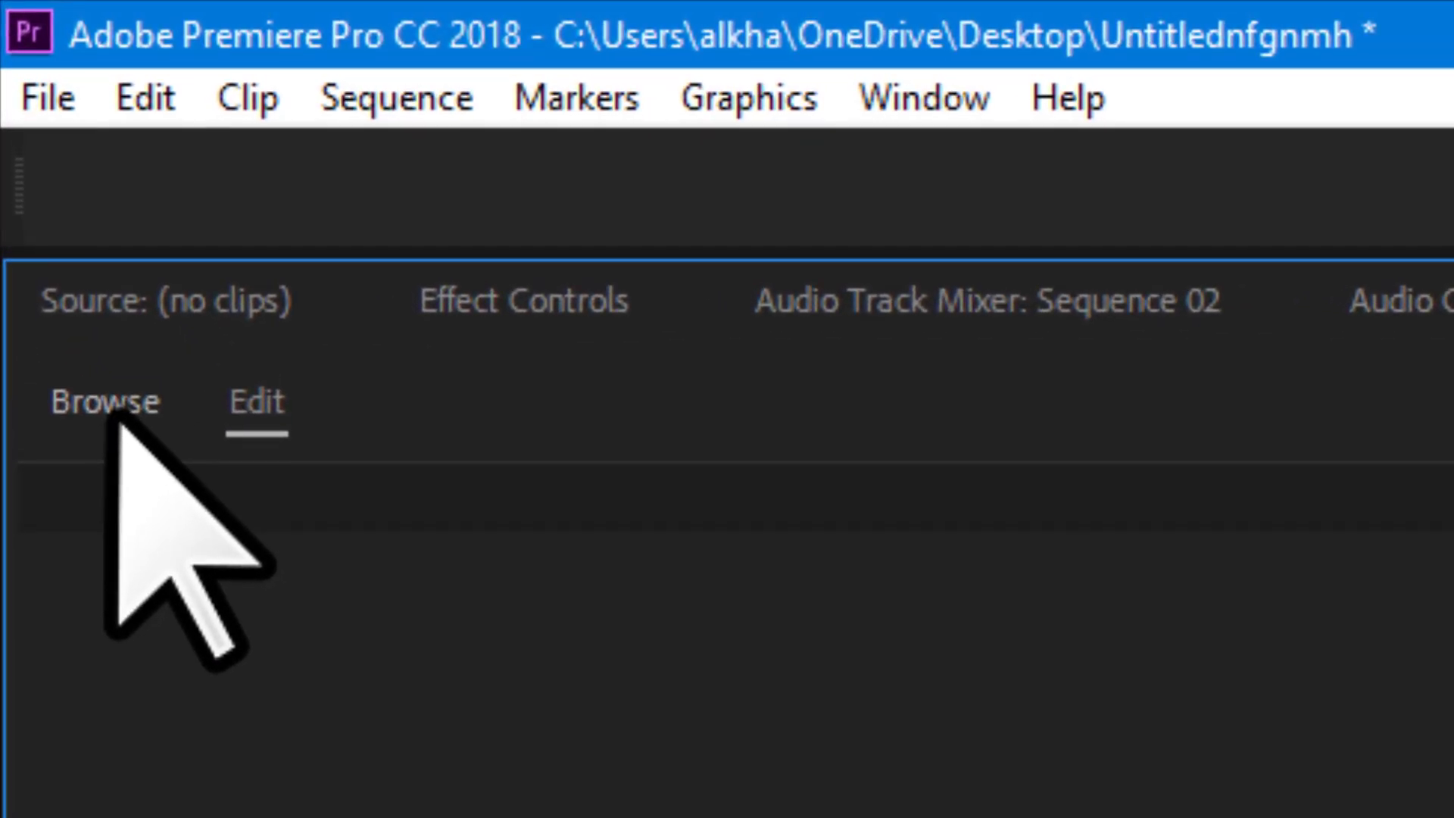
pyautogui.click(113, 409)
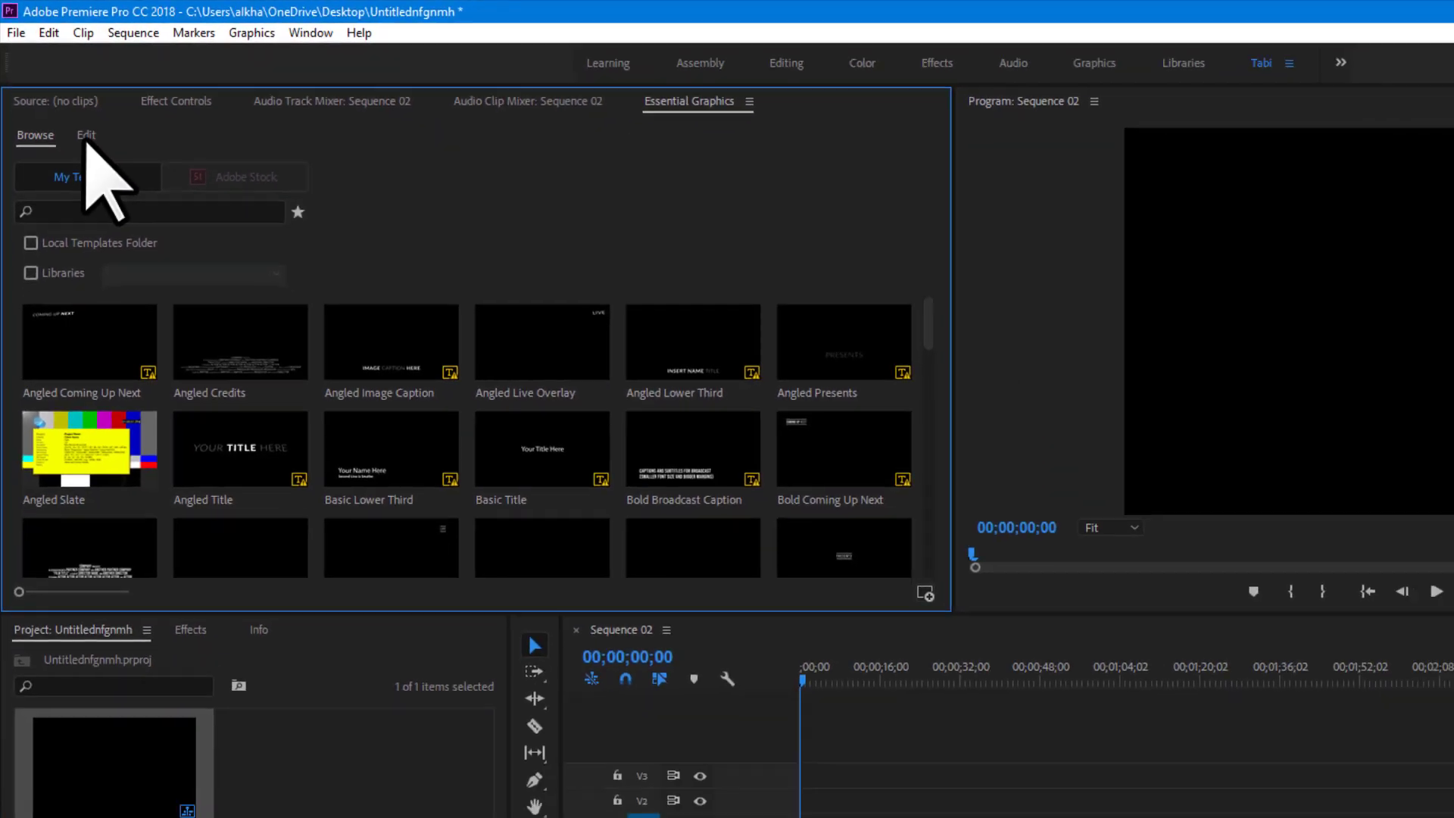
pyautogui.click(85, 136)
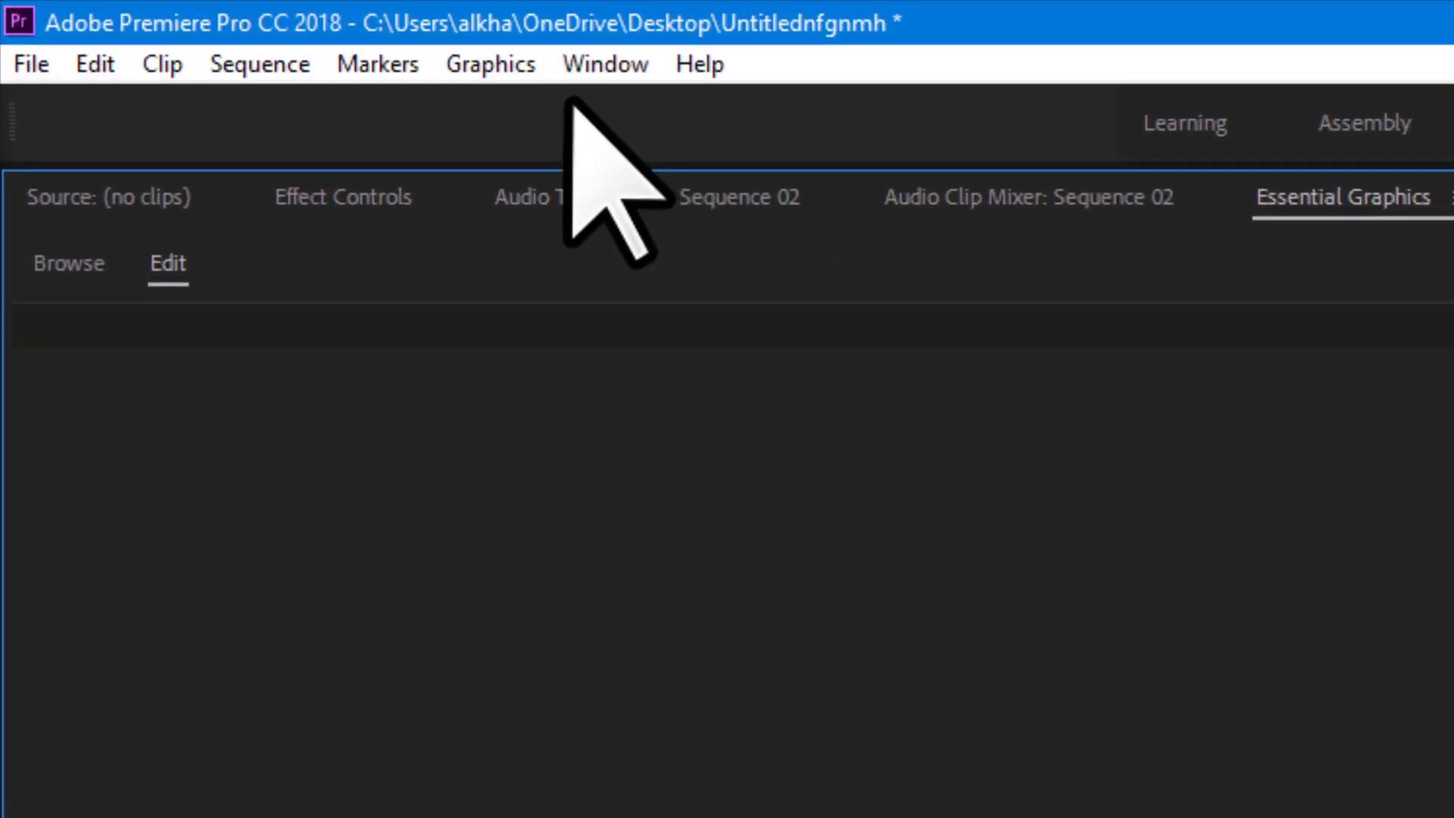
pyautogui.click(609, 60)
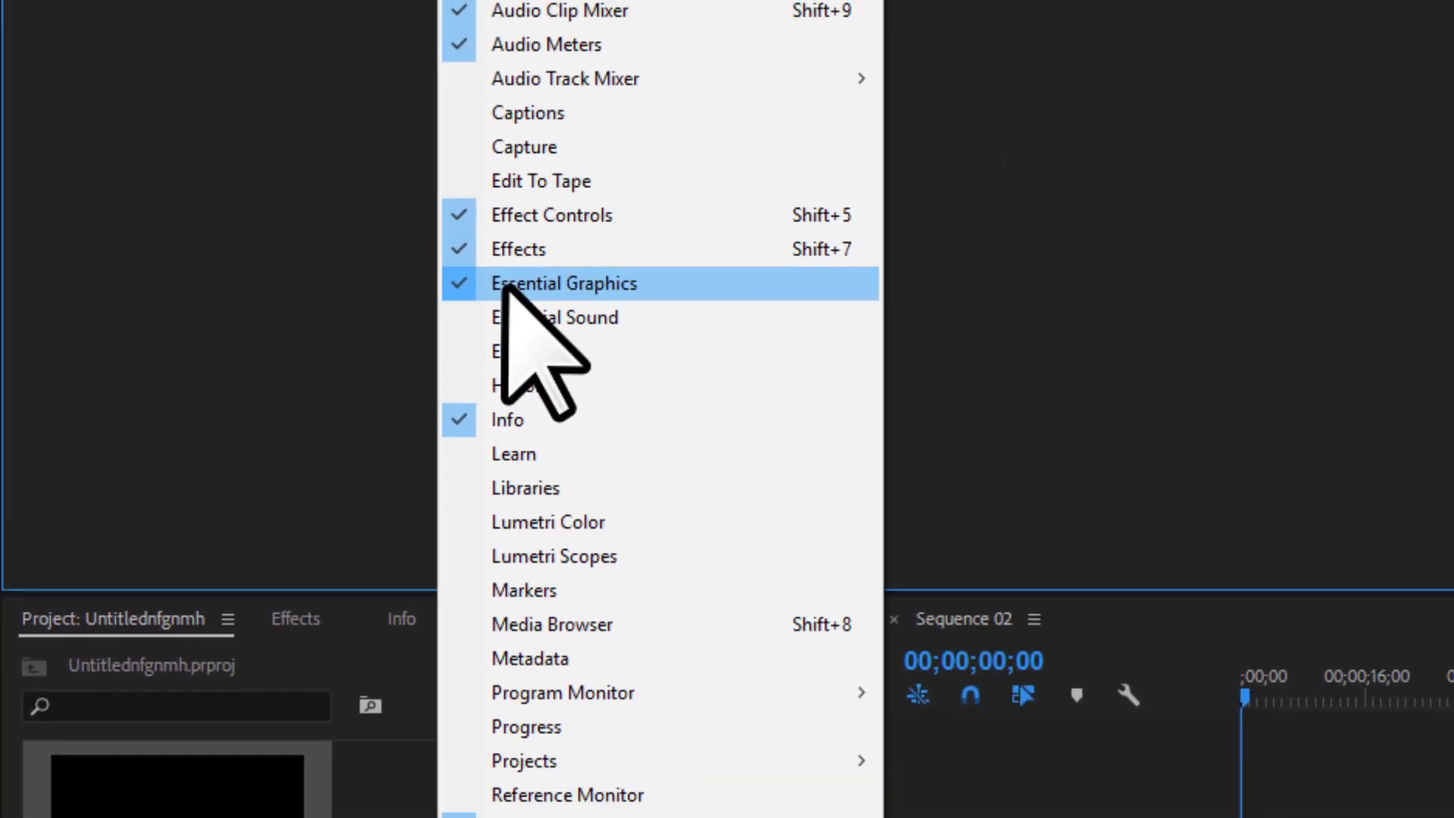
pyautogui.click(506, 286)
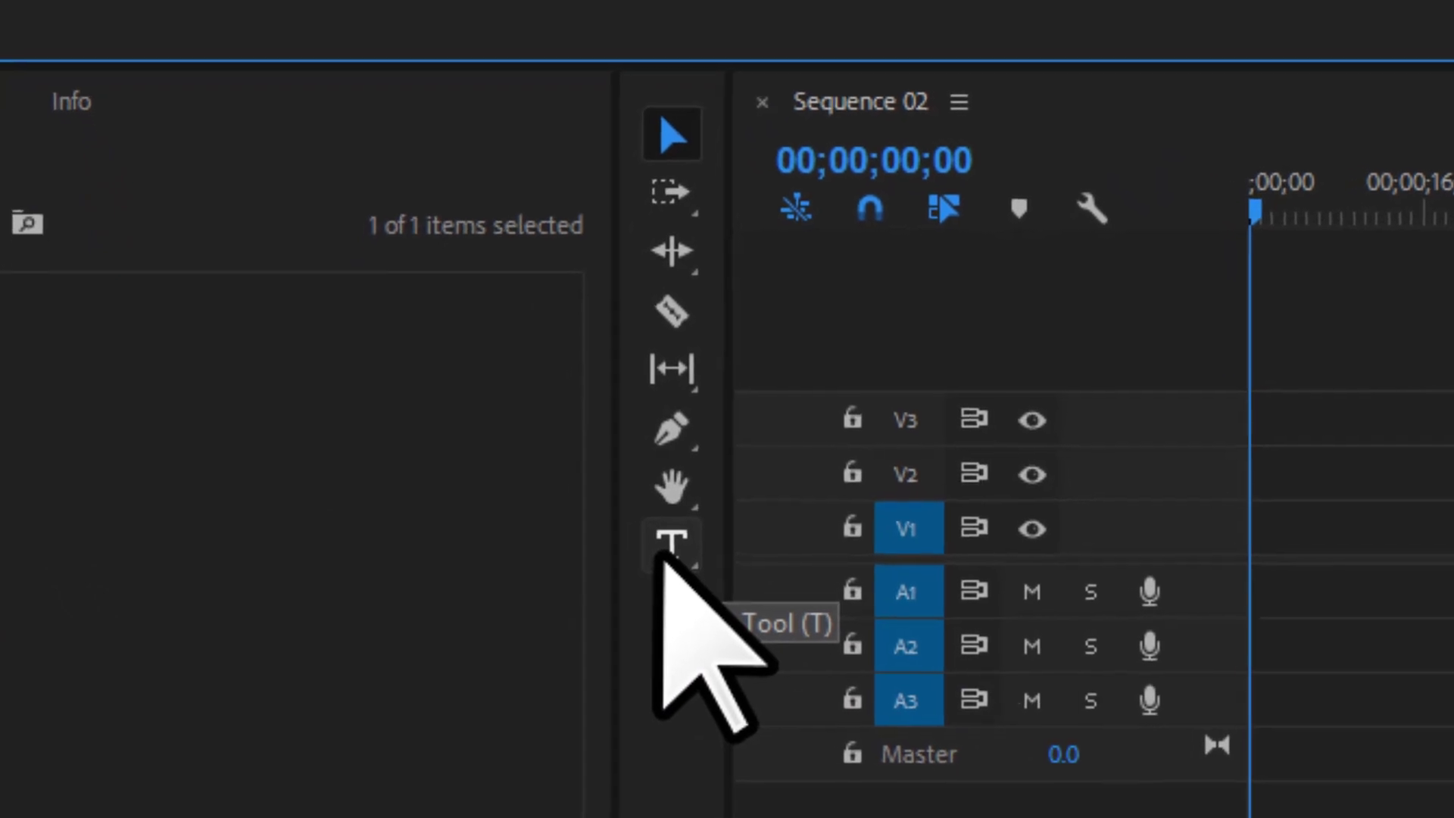
# Try the Vertical Type Tool, then settle on the horizontal Type Tool.
pyautogui.click(626, 573)
pyautogui.click(668, 553)
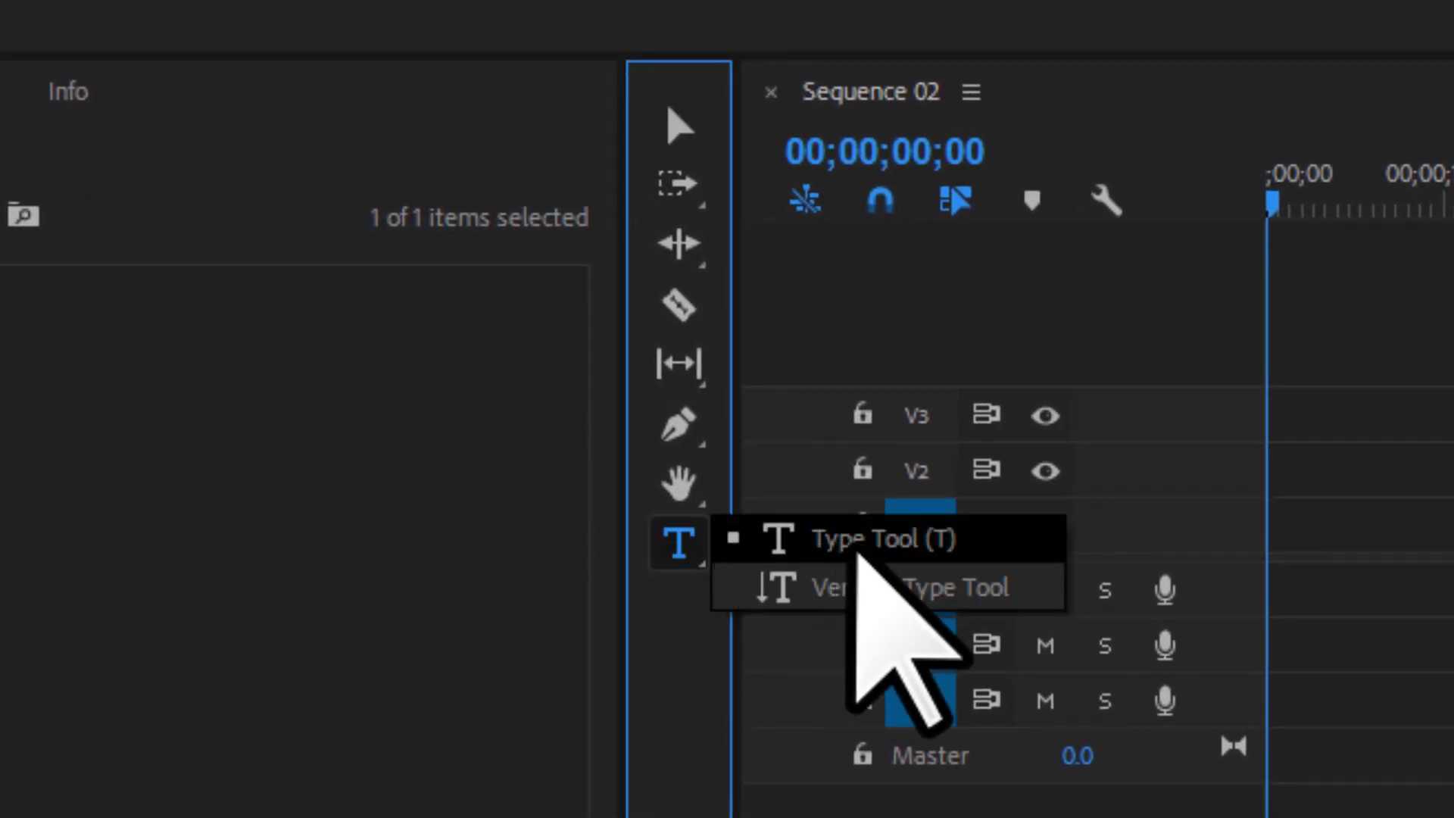
pyautogui.click(885, 585)
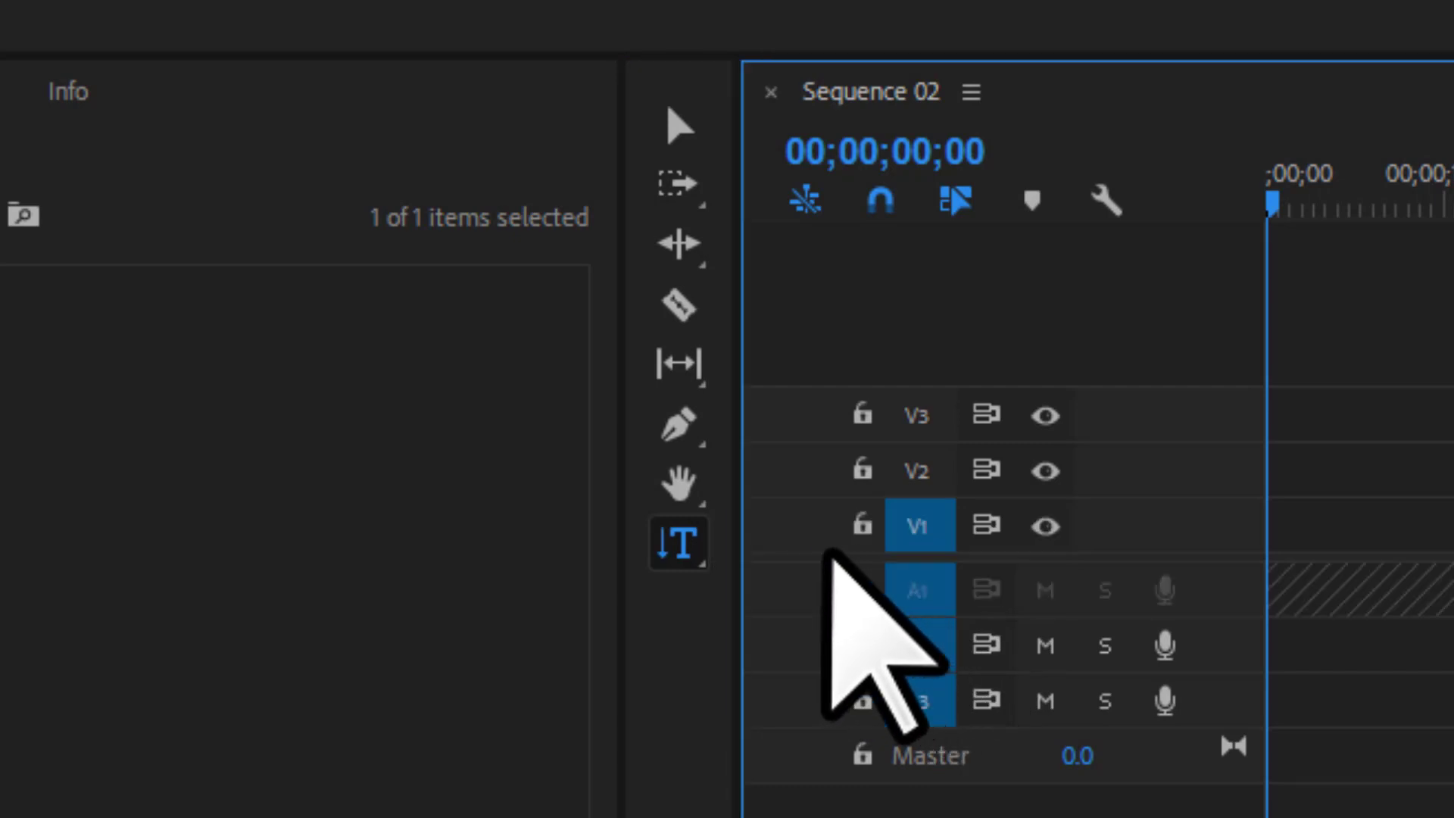
pyautogui.click(684, 550)
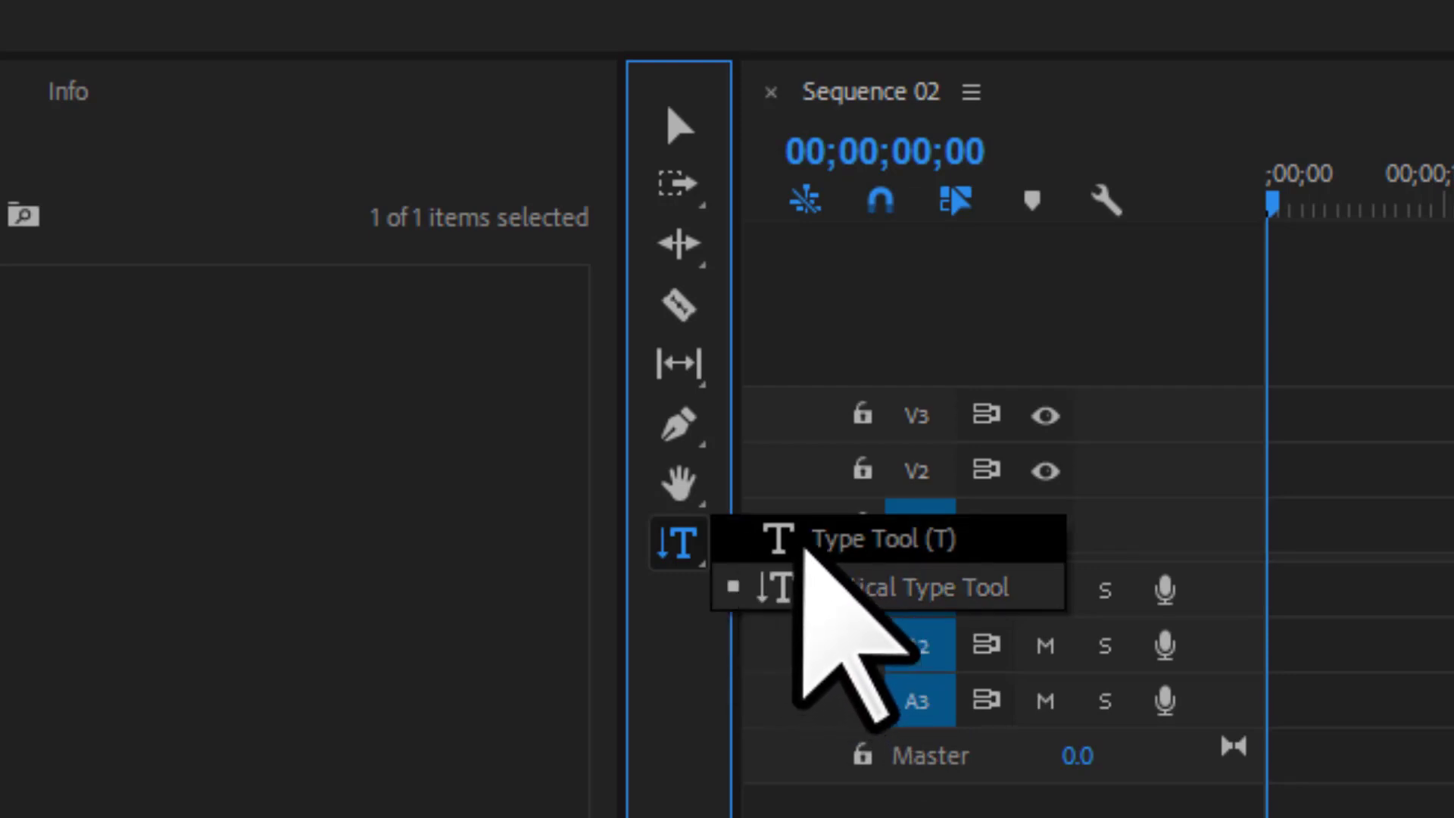
pyautogui.click(824, 557)
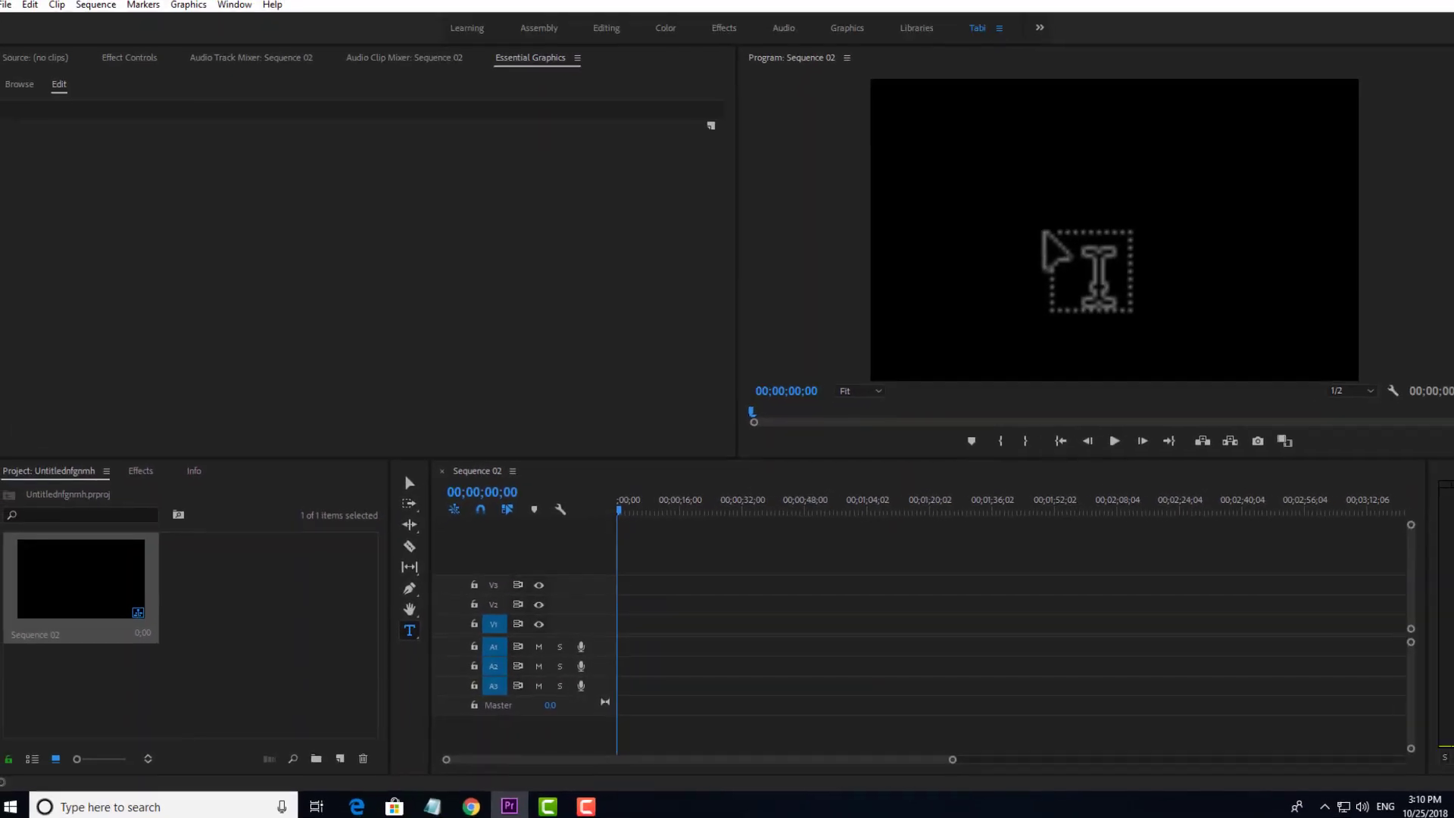
# Type 'Essencials Graphics' in the Program monitor and nudge it slightly right.
pyautogui.click(1027, 243)
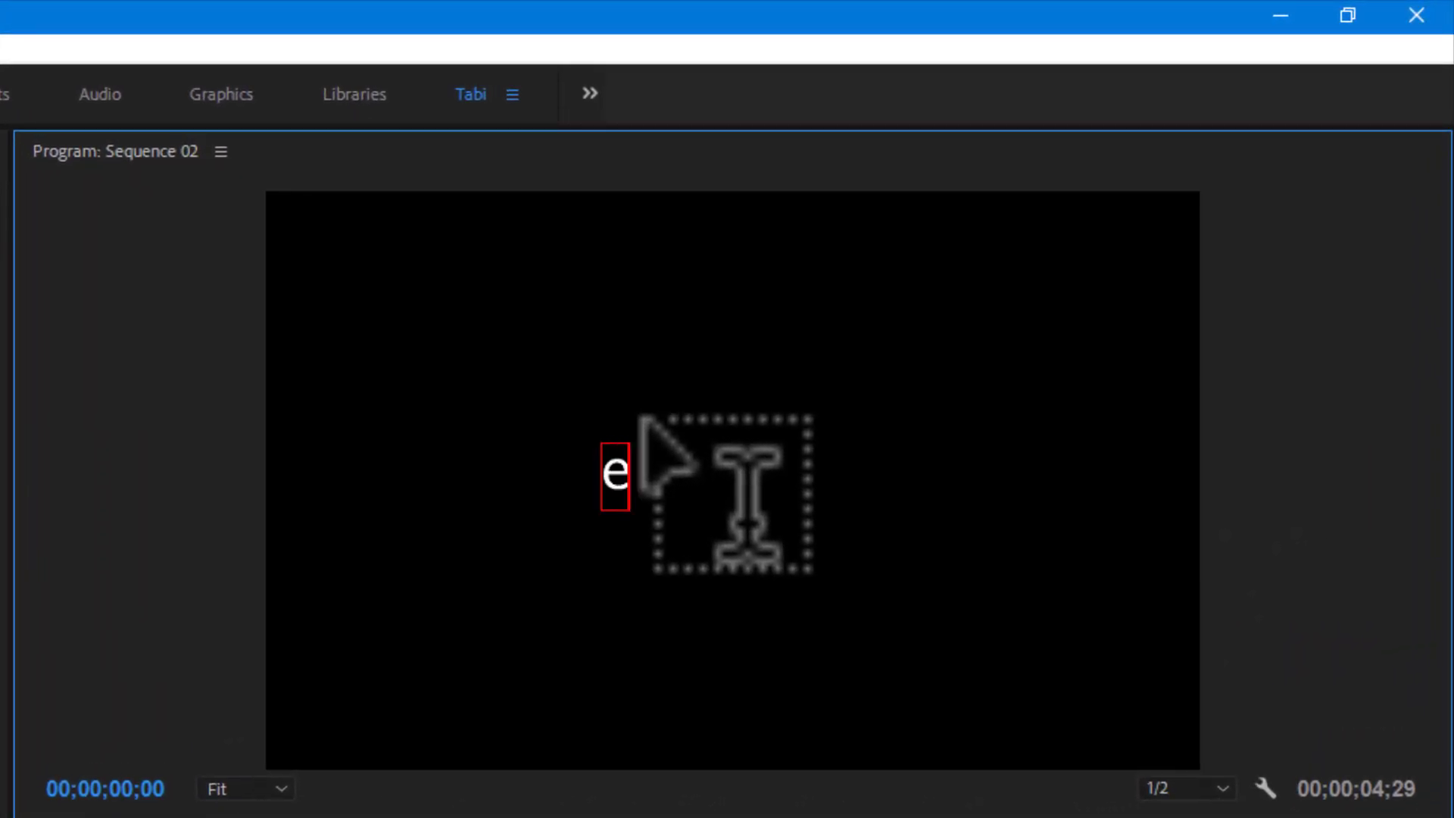
pyautogui.write('Essencials Graphics')
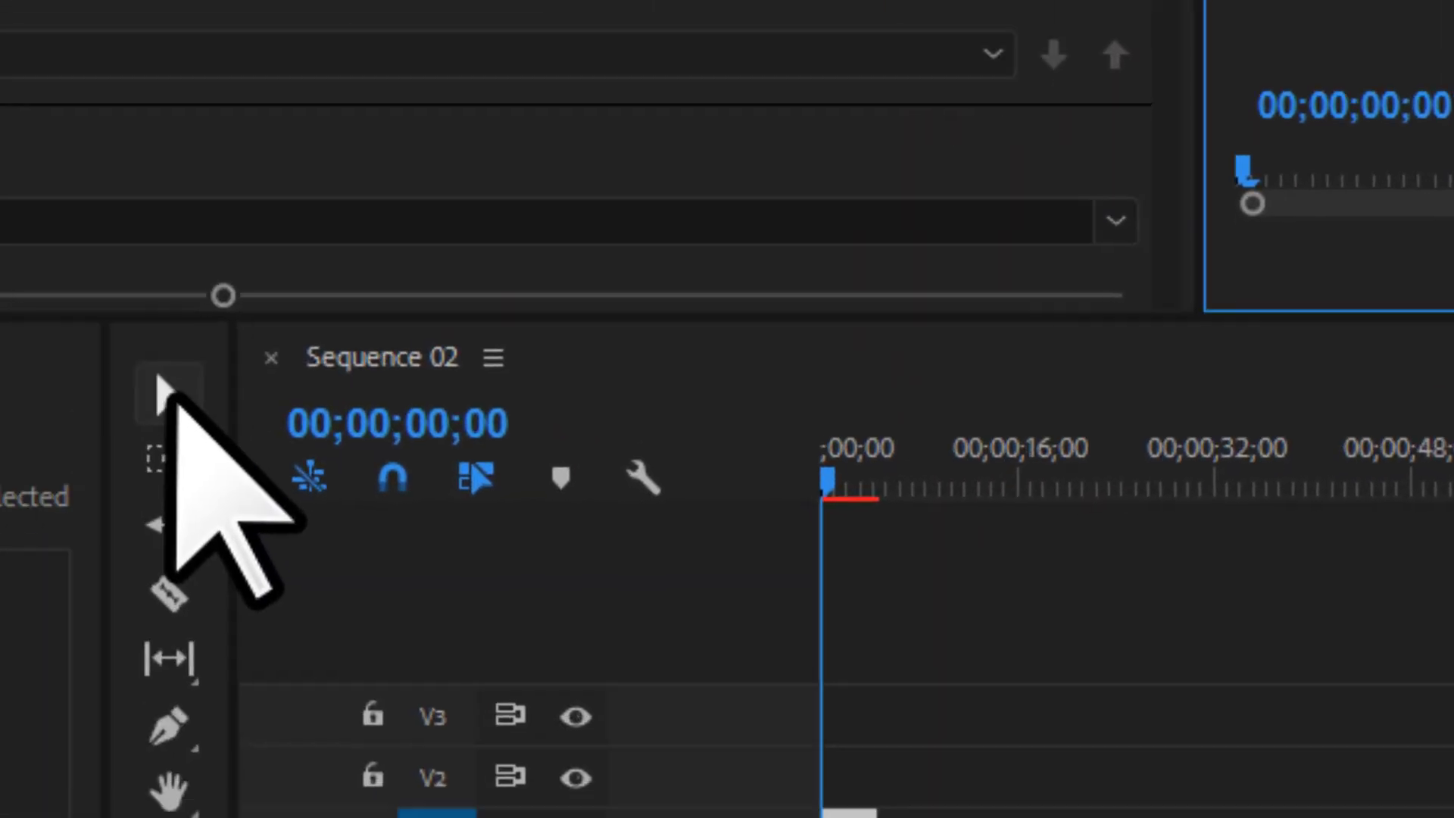
pyautogui.click(163, 395)
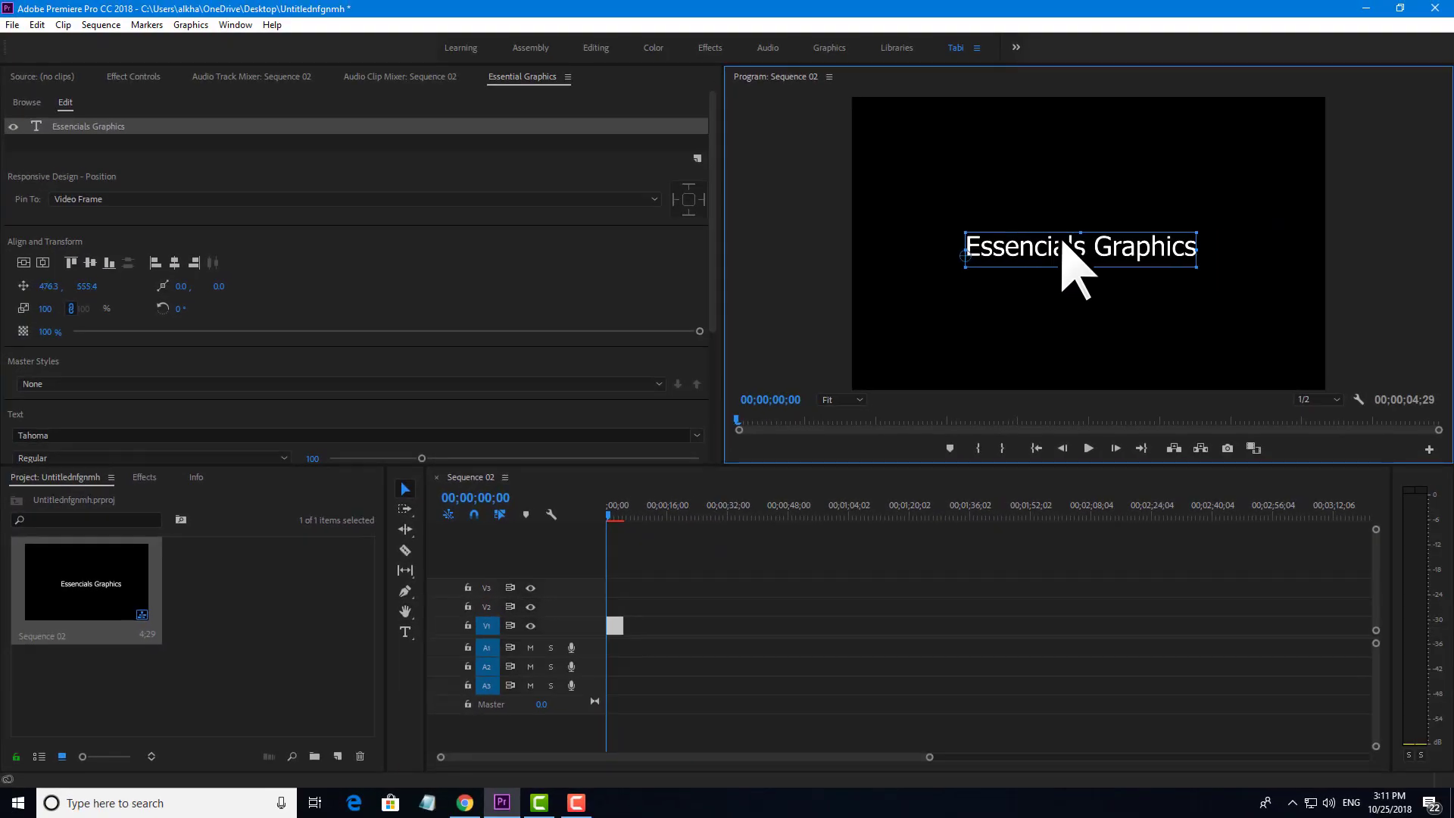
pyautogui.moveTo(1063, 241); pyautogui.dragTo(1072, 254)
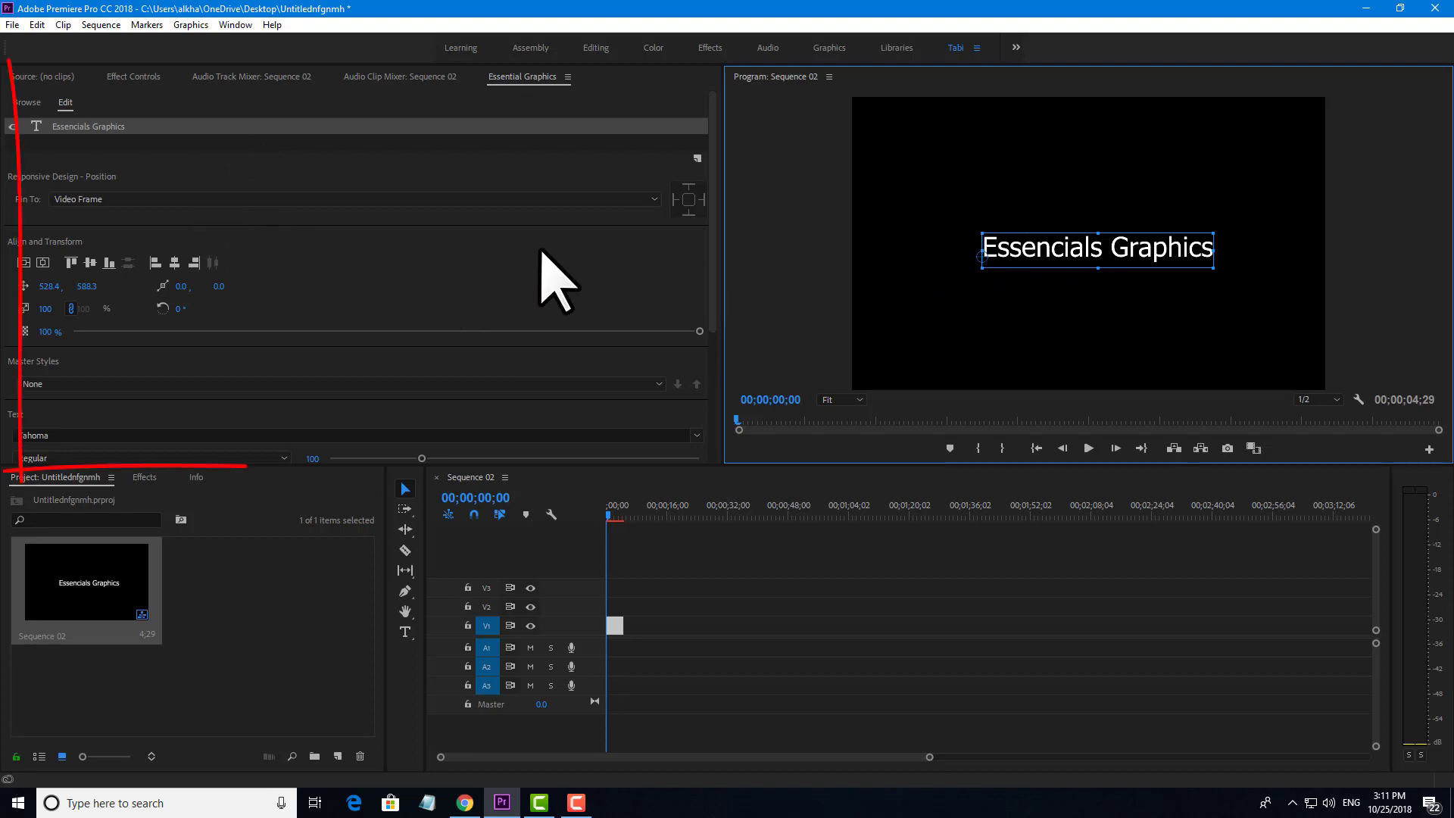
pyautogui.scroll(-3, 545, 280)
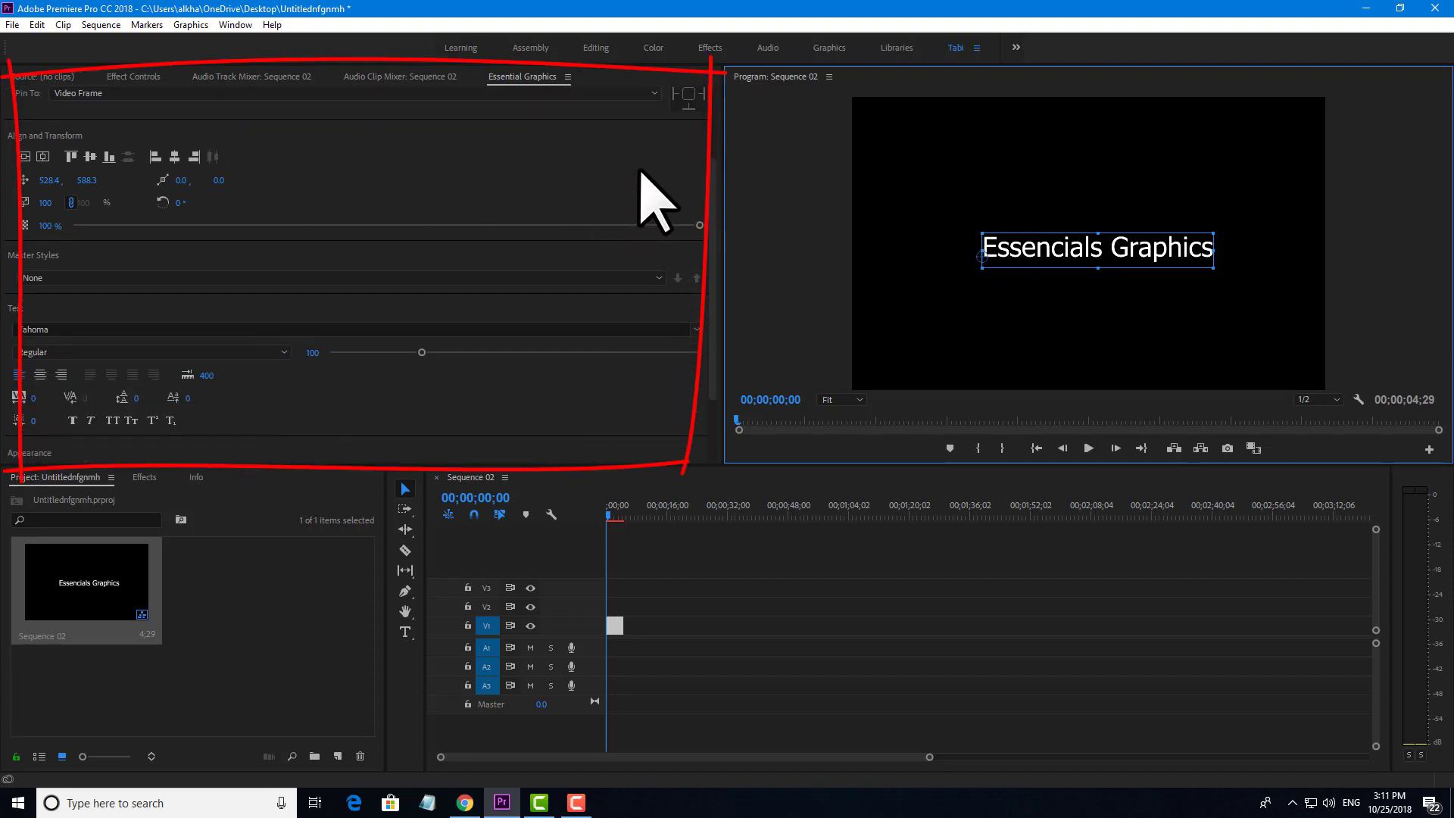
pyautogui.scroll(-2, 651, 190)
pyautogui.scroll(-1, 555, 222)
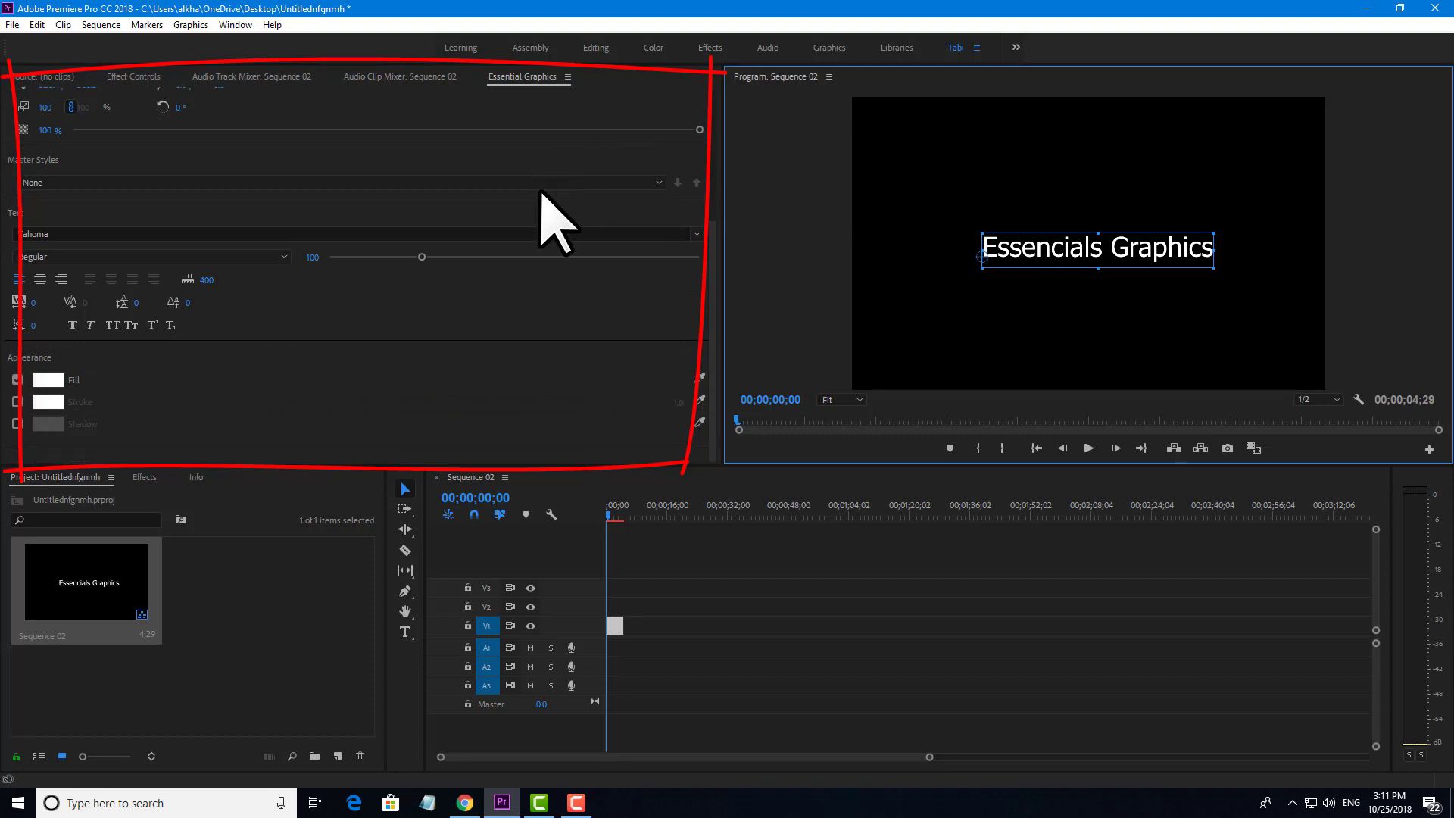
pyautogui.scroll(4, 557, 231)
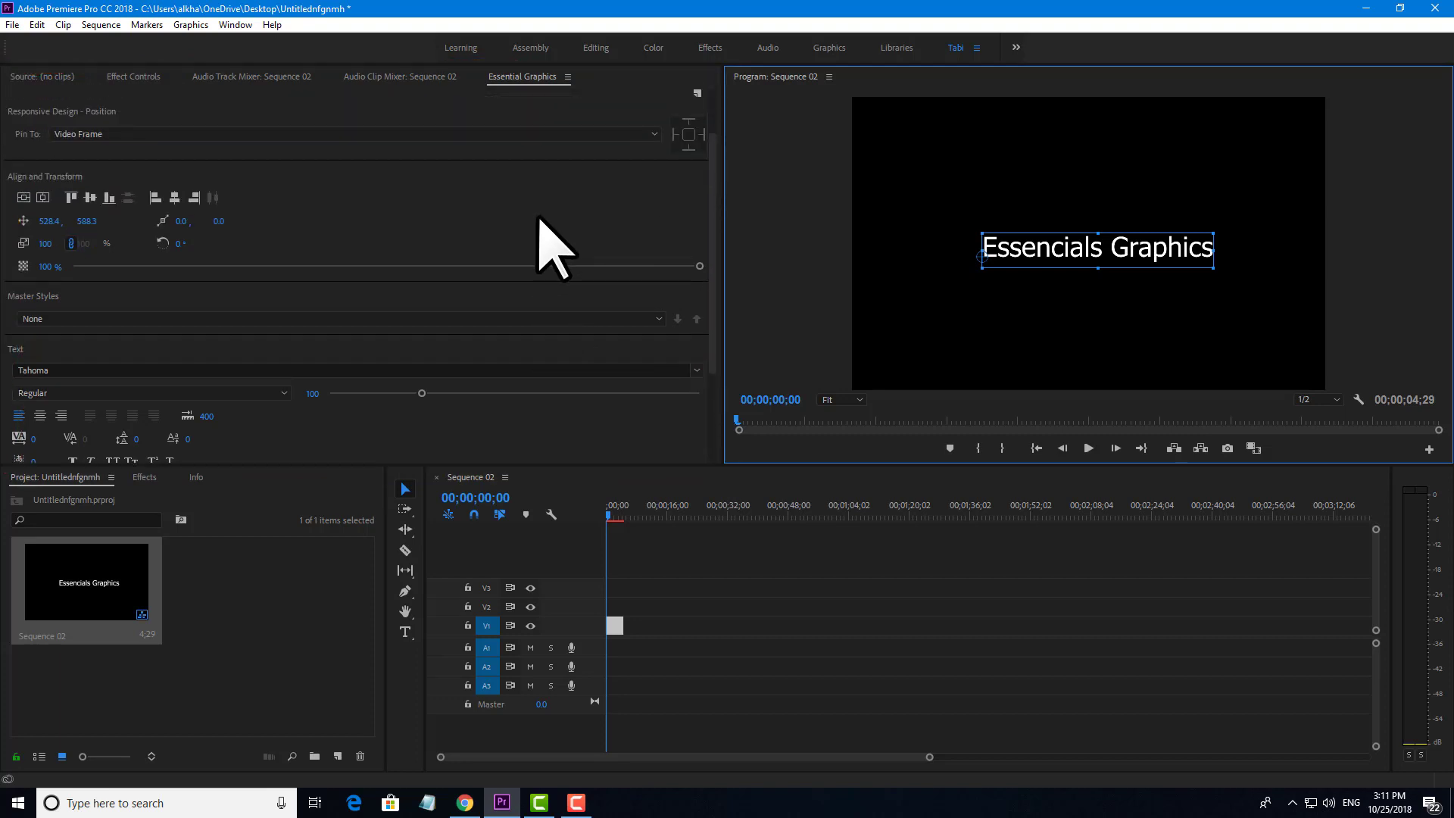
pyautogui.scroll(2, 553, 248)
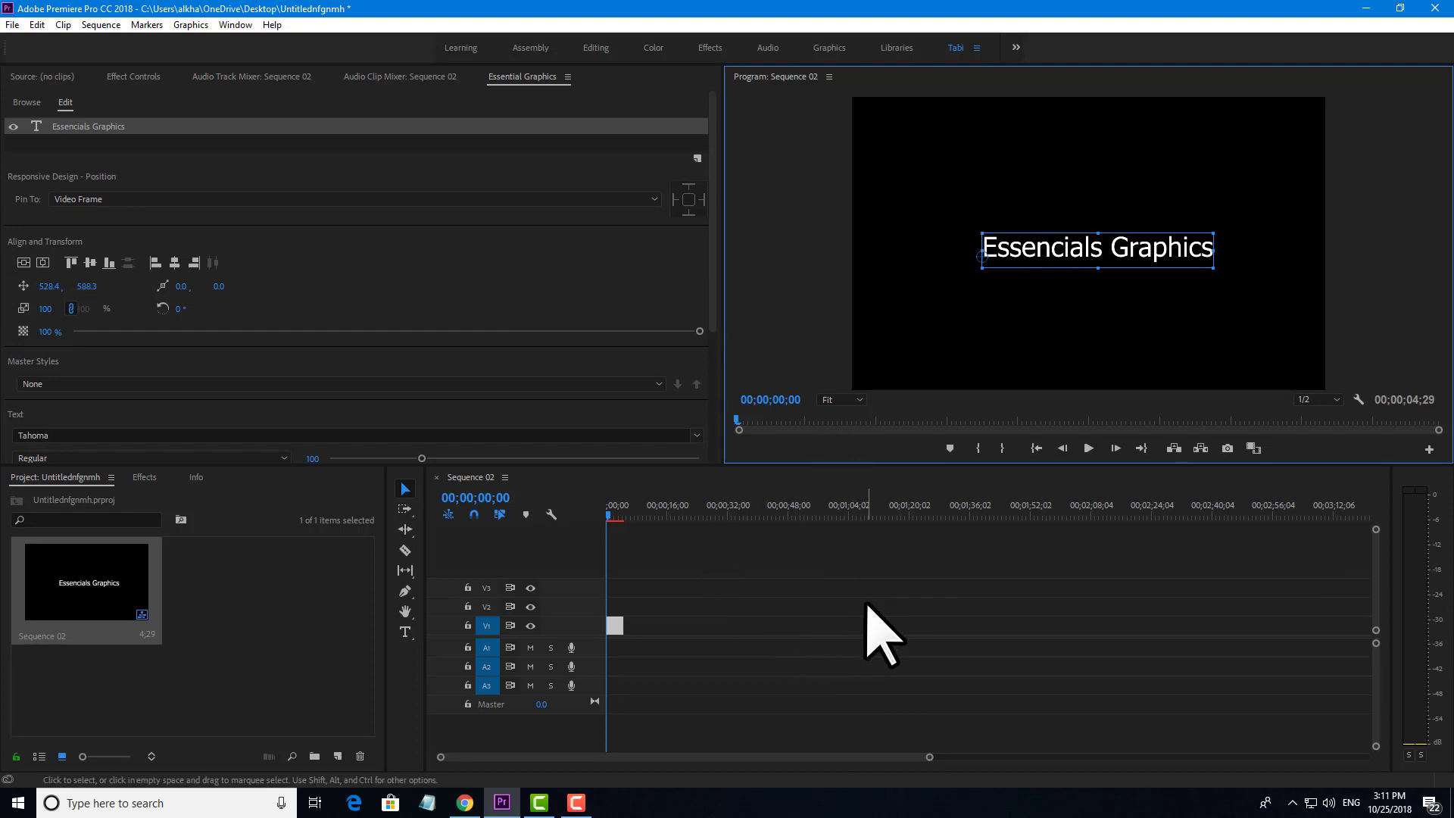
pyautogui.click(867, 604)
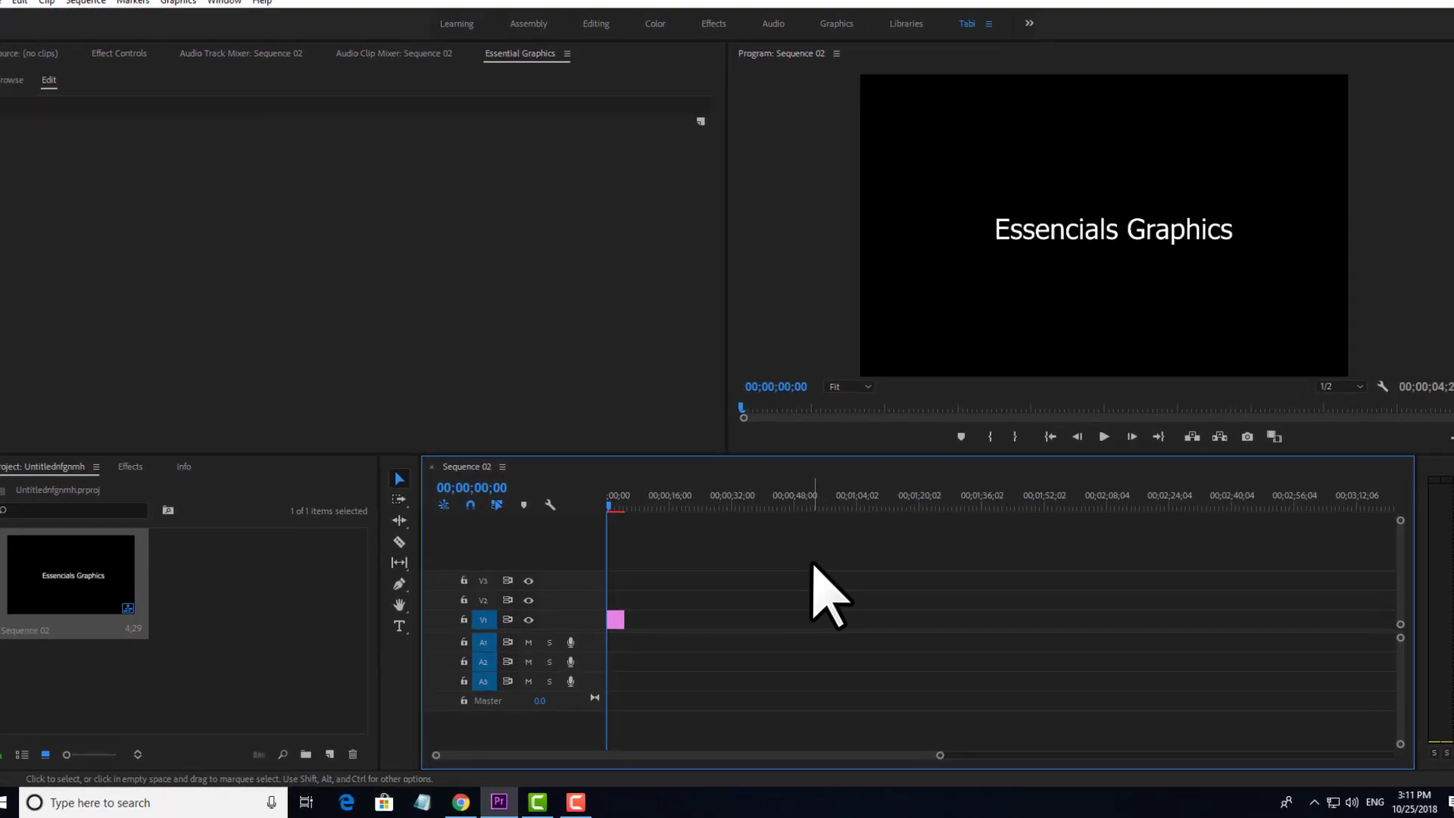
pyautogui.moveTo(927, 375); pyautogui.dragTo(631, 513)
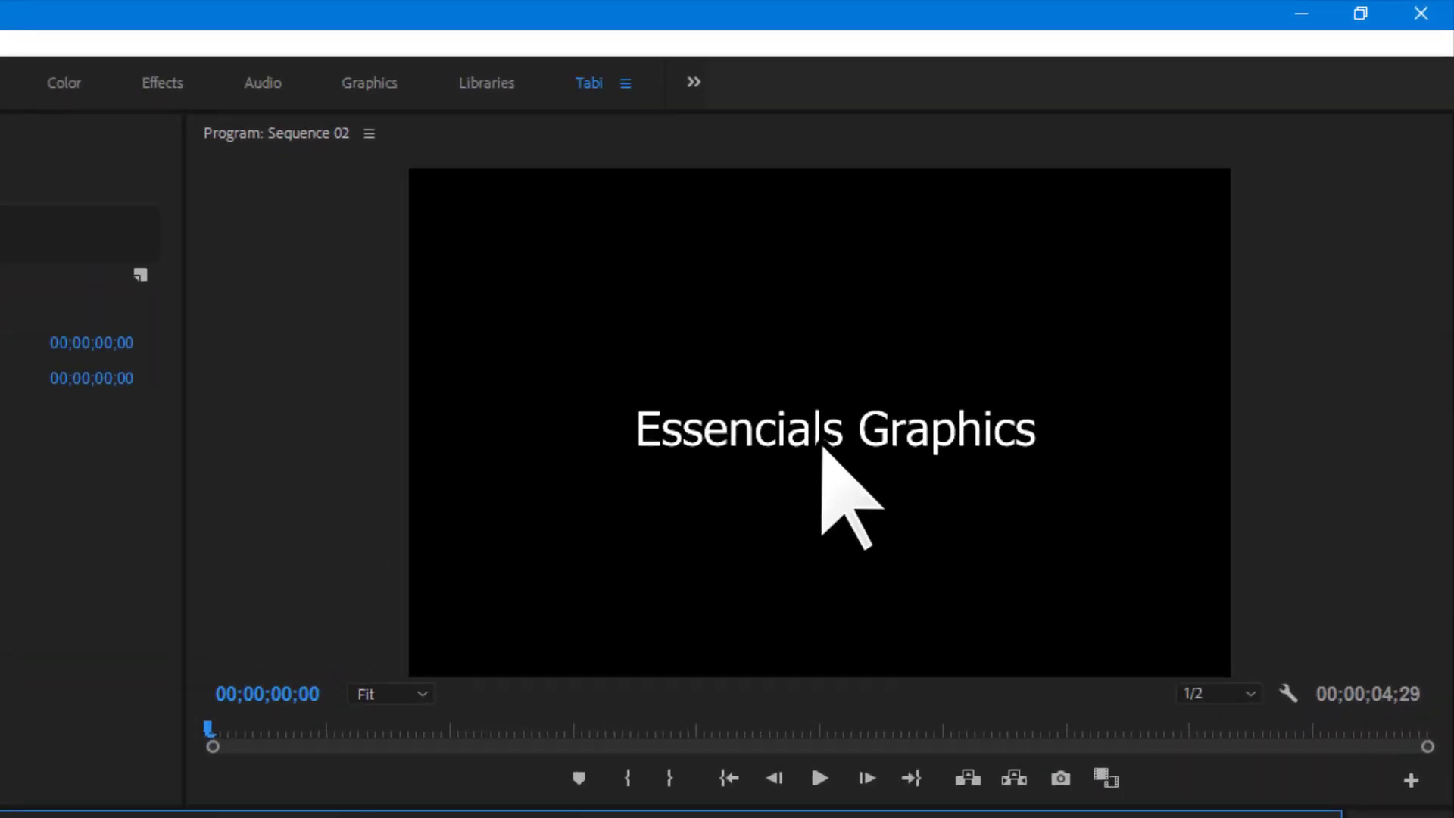
pyautogui.click(1071, 273)
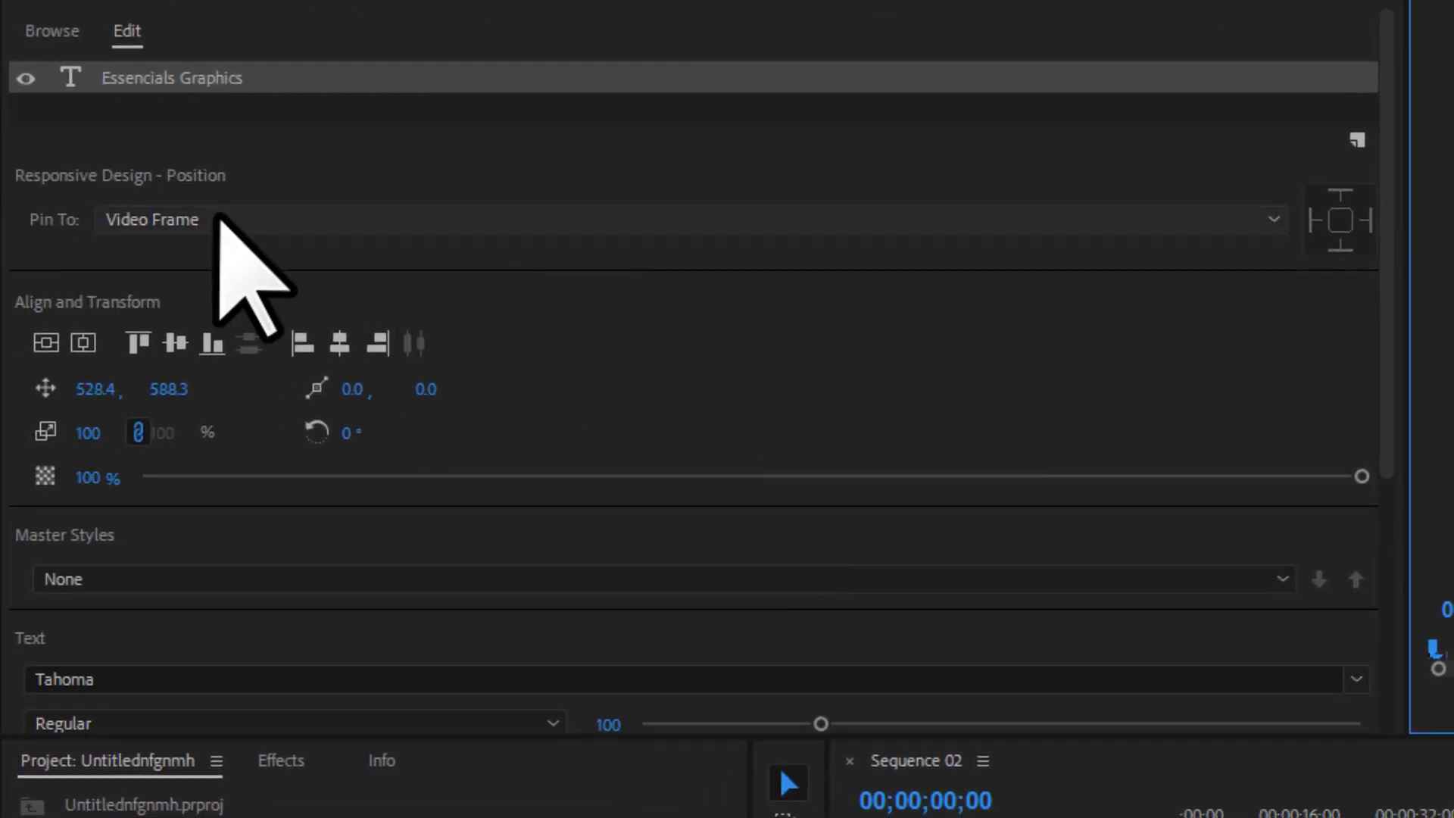
pyautogui.click(166, 221)
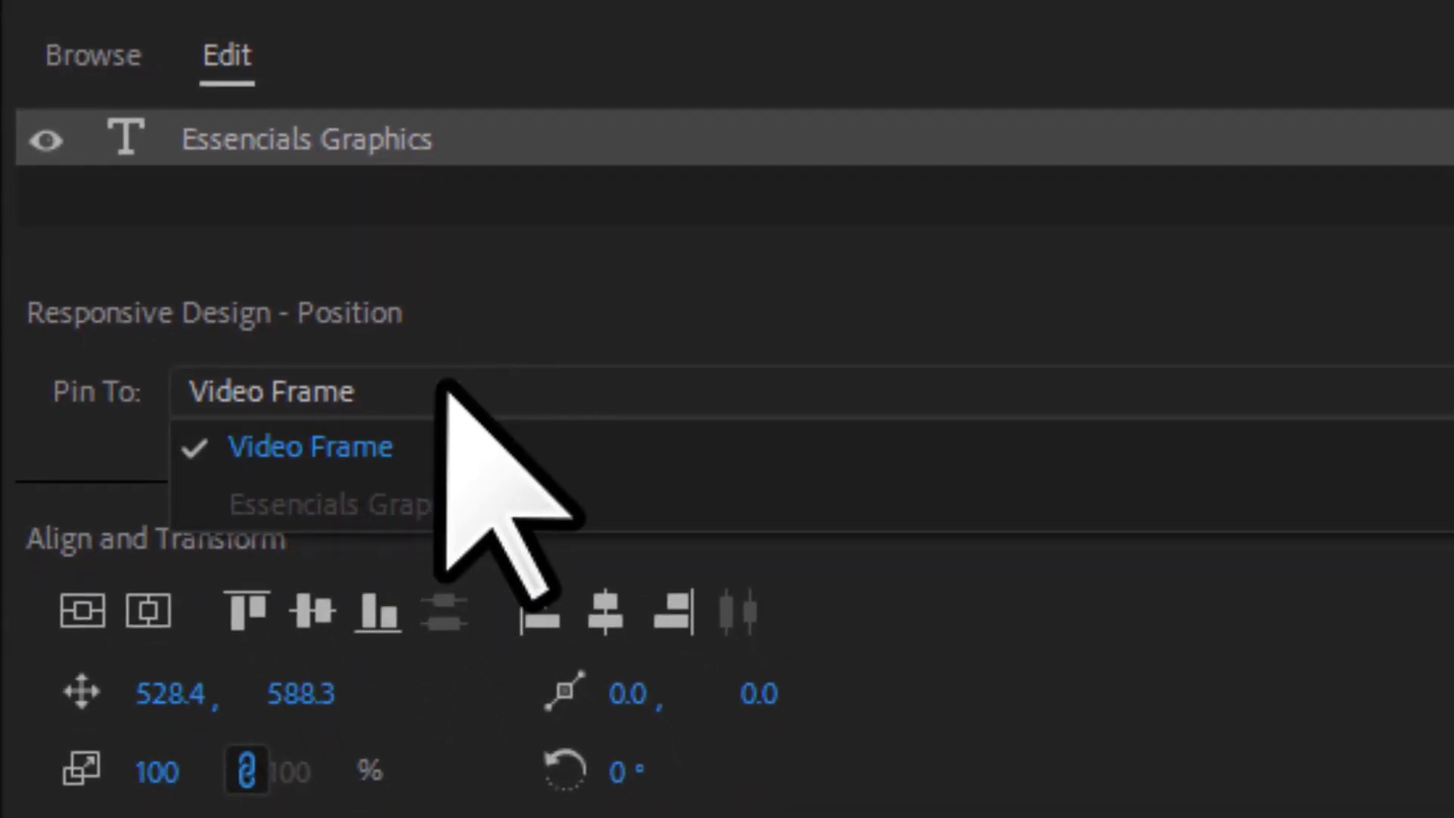
pyautogui.click(707, 221)
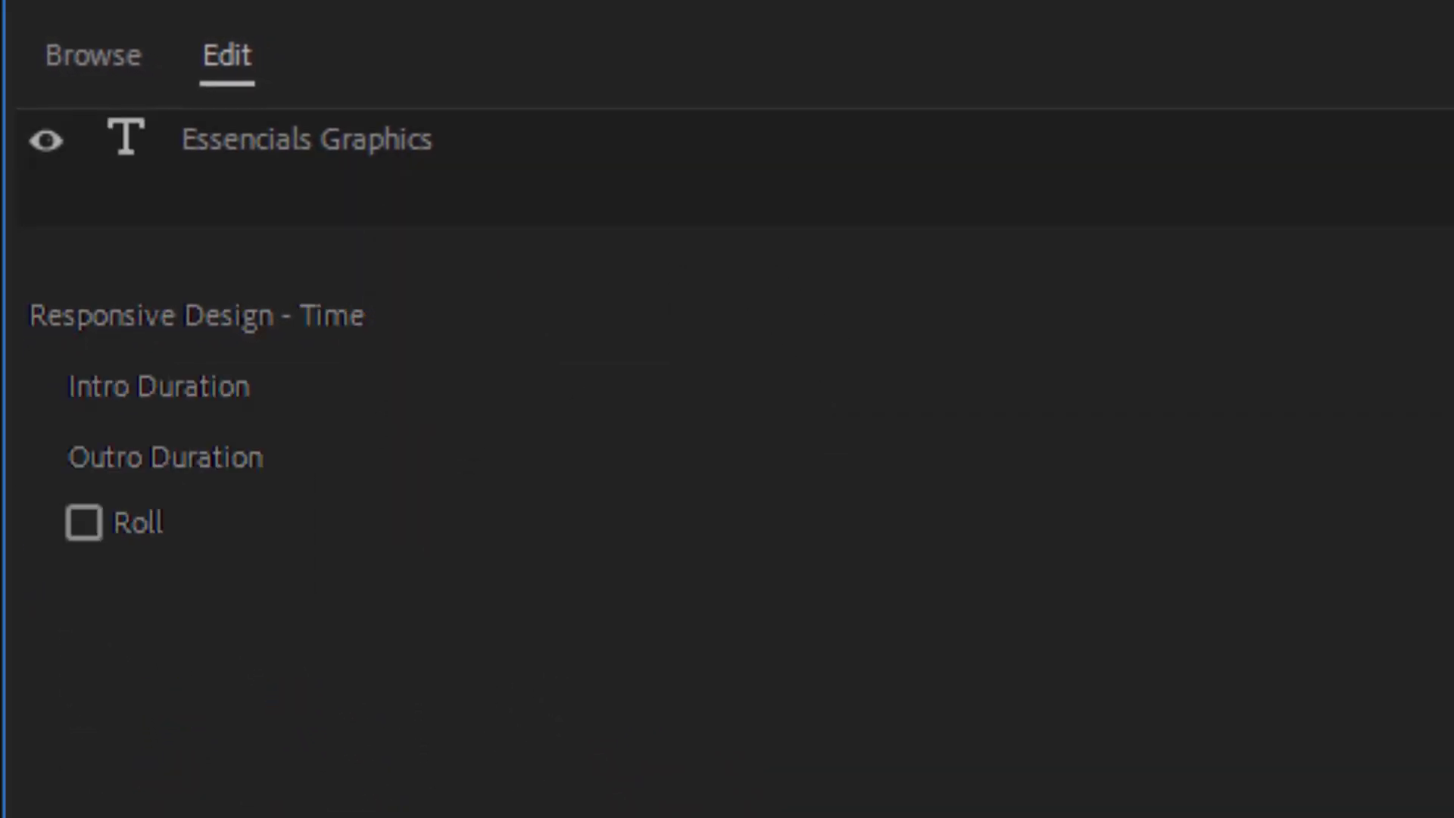
pyautogui.click(307, 140)
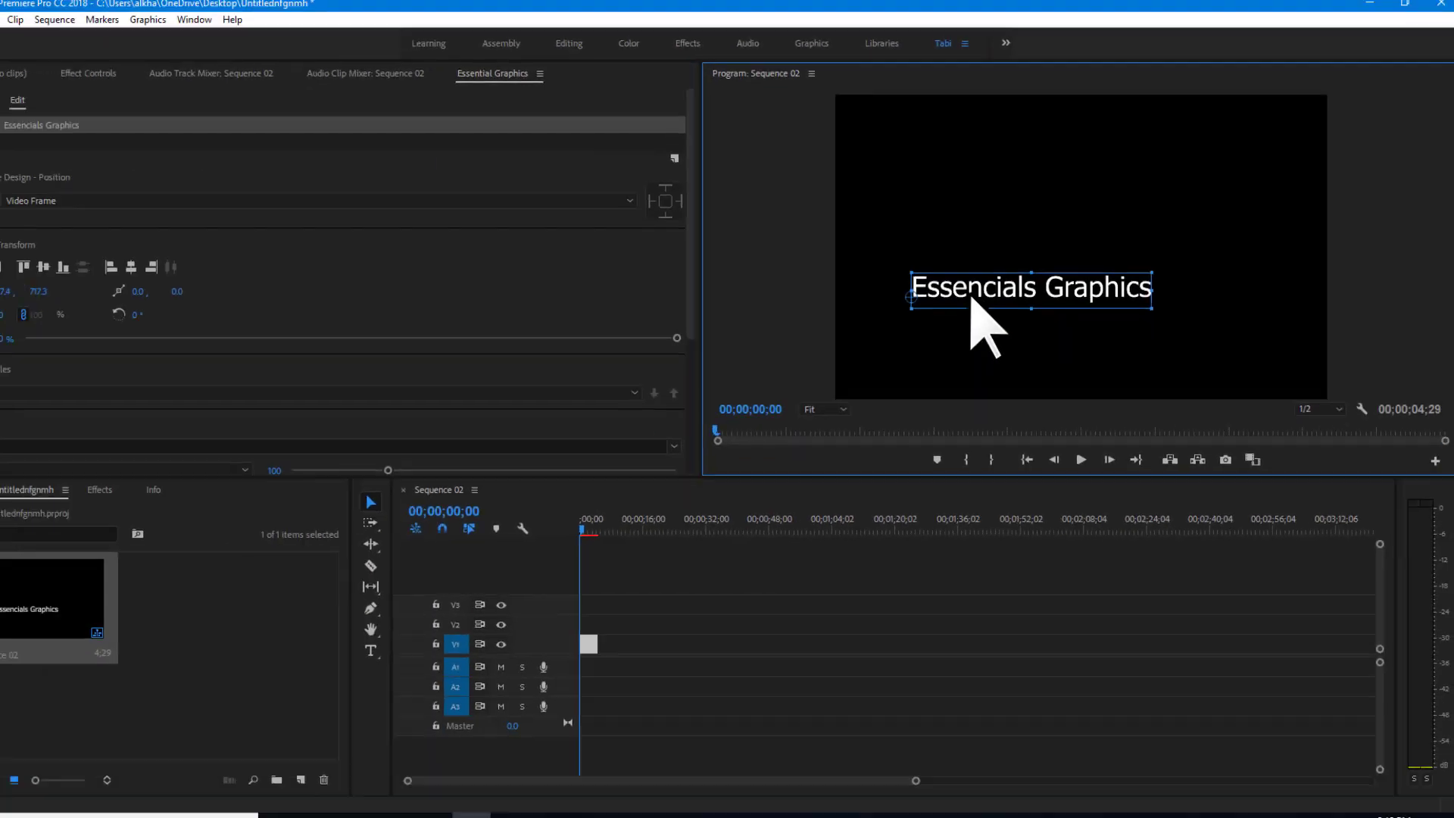
# Try each alignment button, ending with the title vertically and horizontally centred.
pyautogui.moveTo(961, 302); pyautogui.dragTo(927, 328)
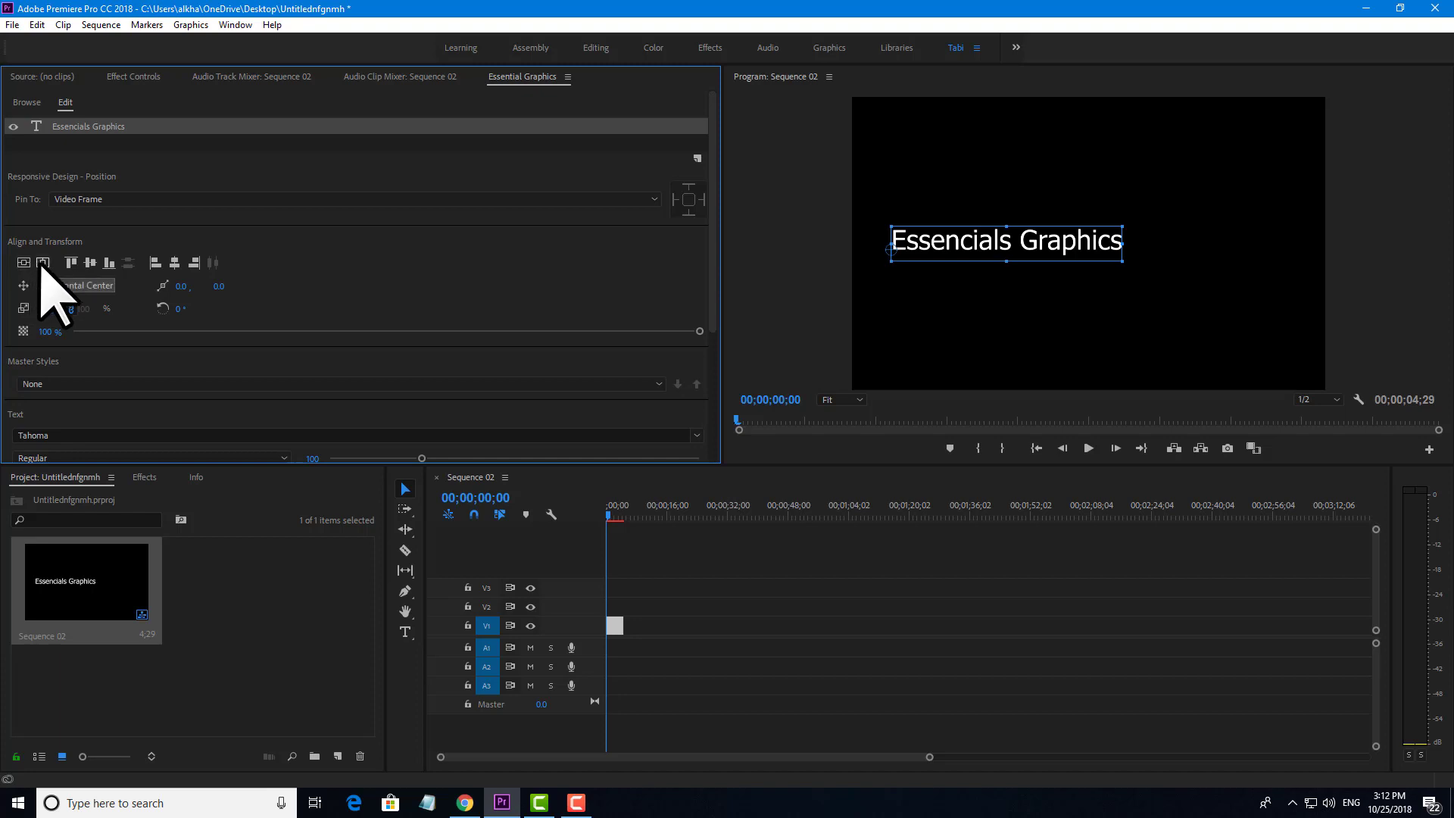
pyautogui.click(42, 264)
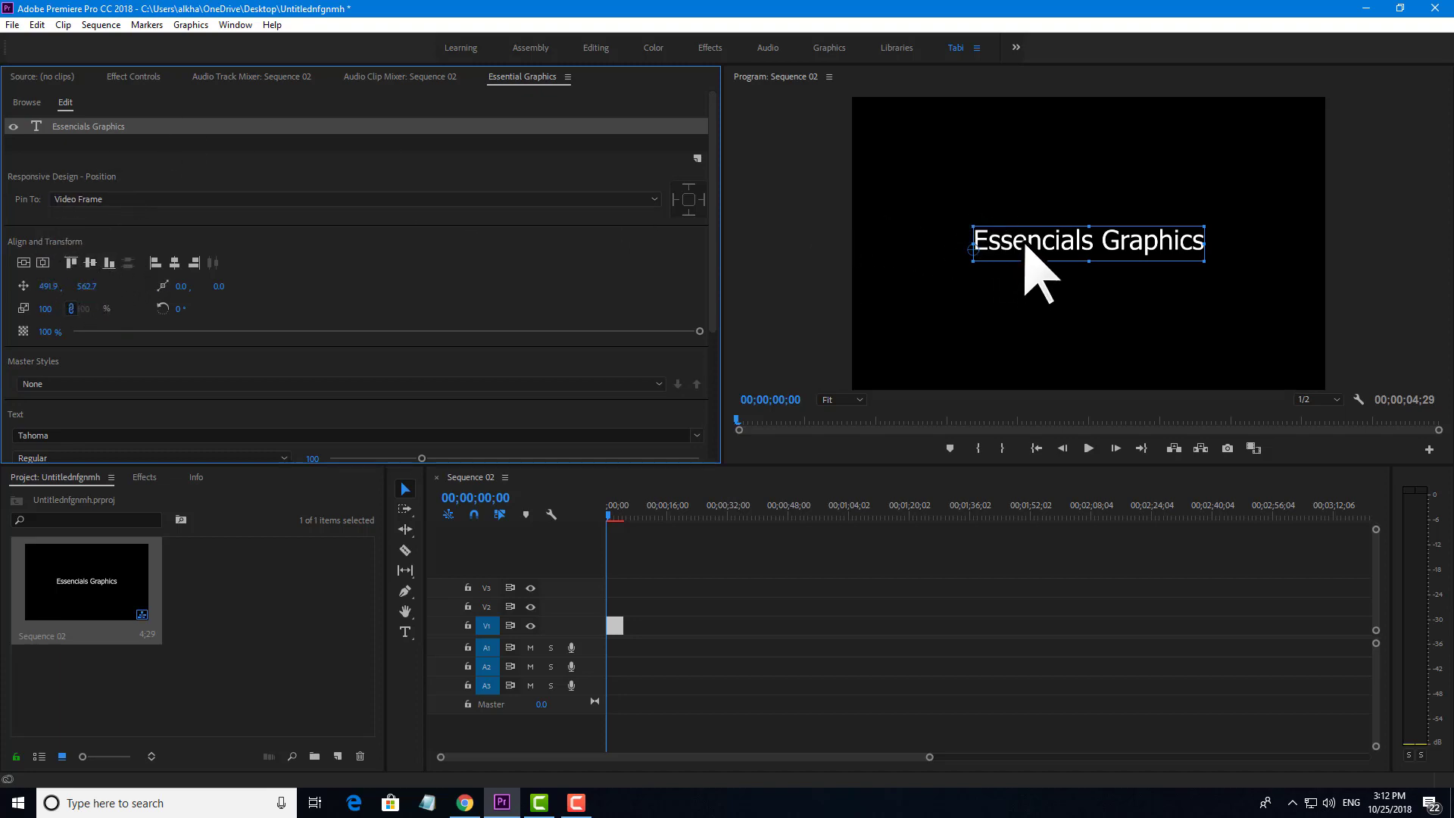
pyautogui.moveTo(1025, 244); pyautogui.dragTo(945, 321)
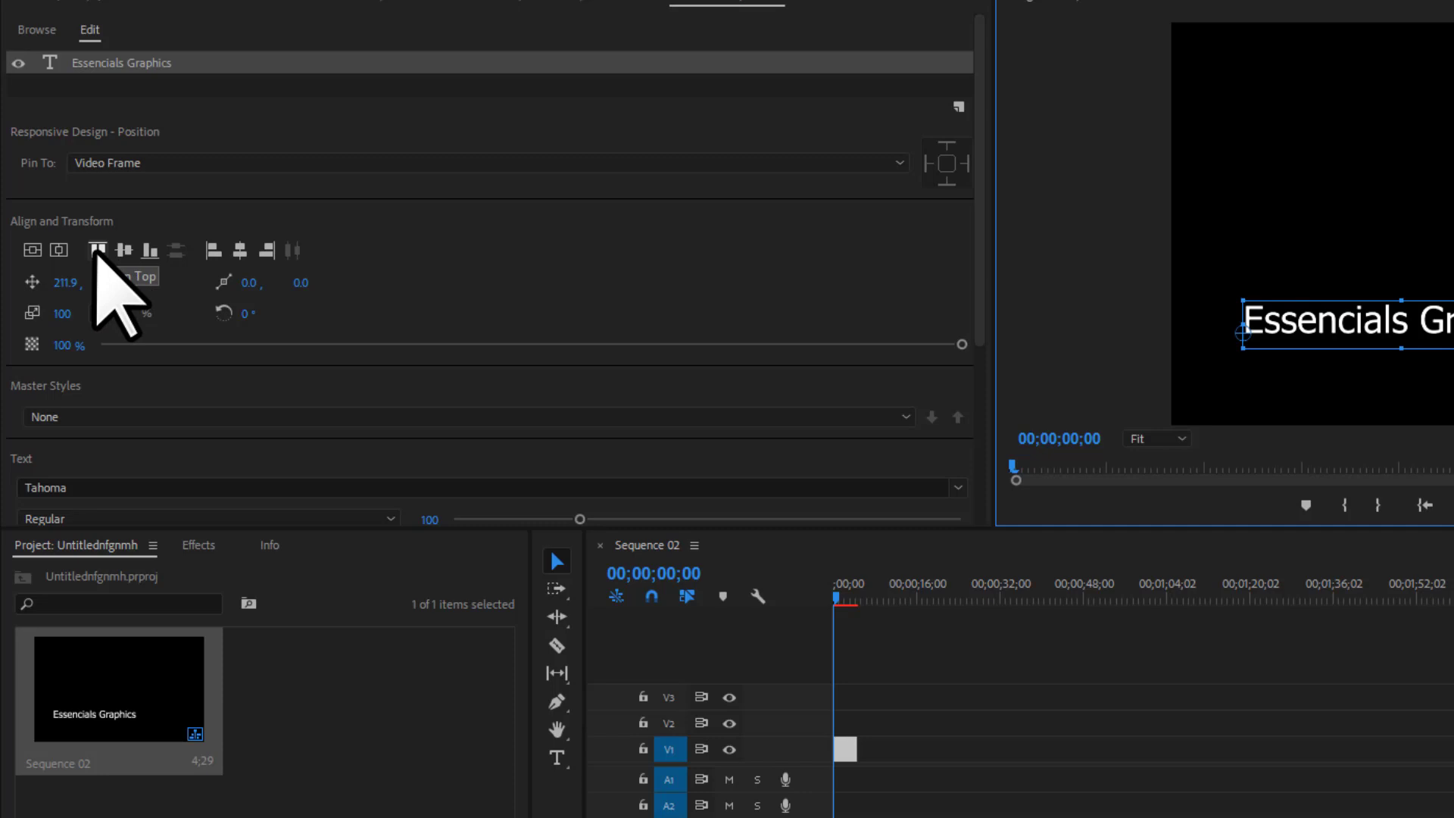
pyautogui.click(96, 253)
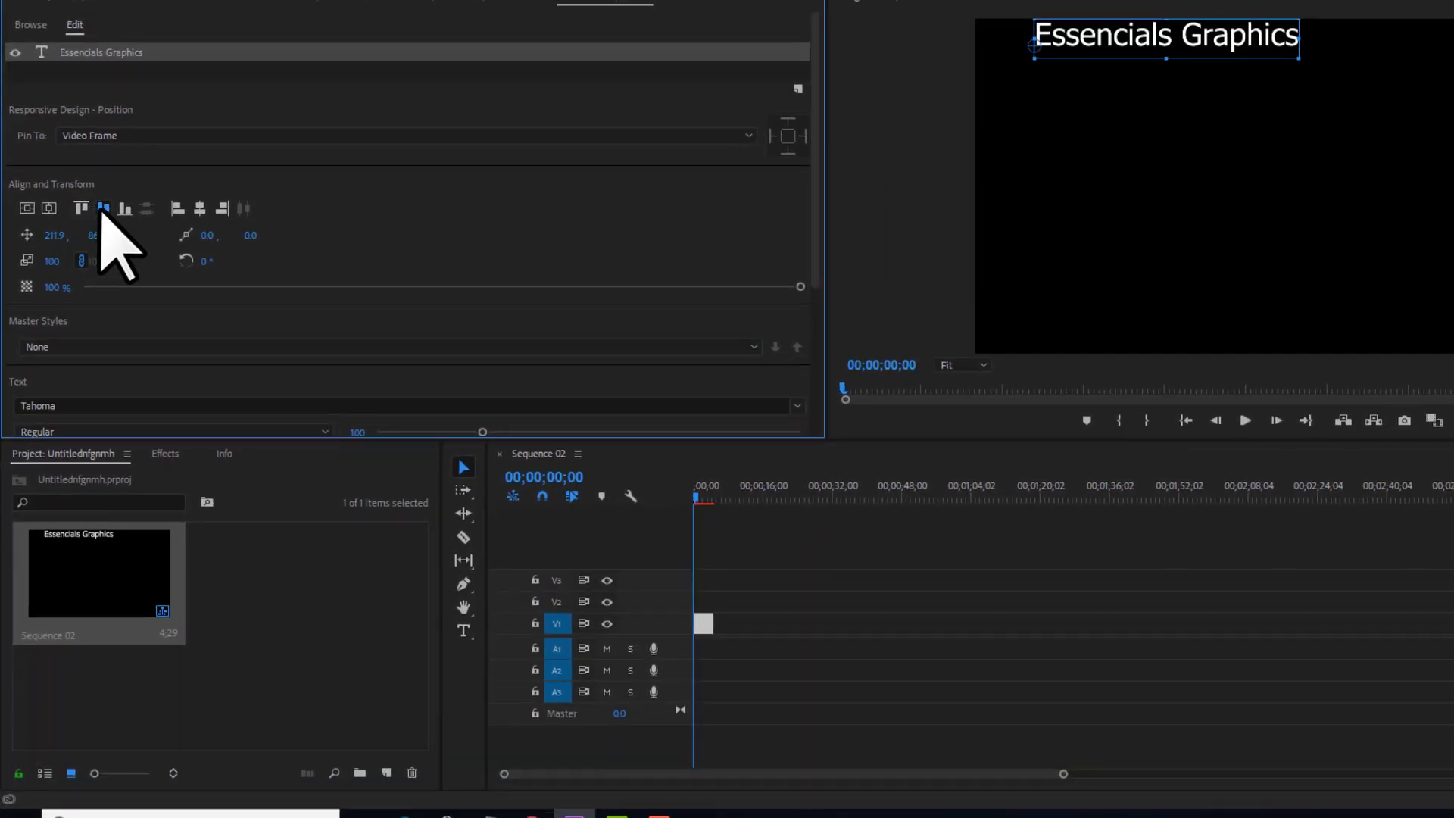
pyautogui.click(103, 209)
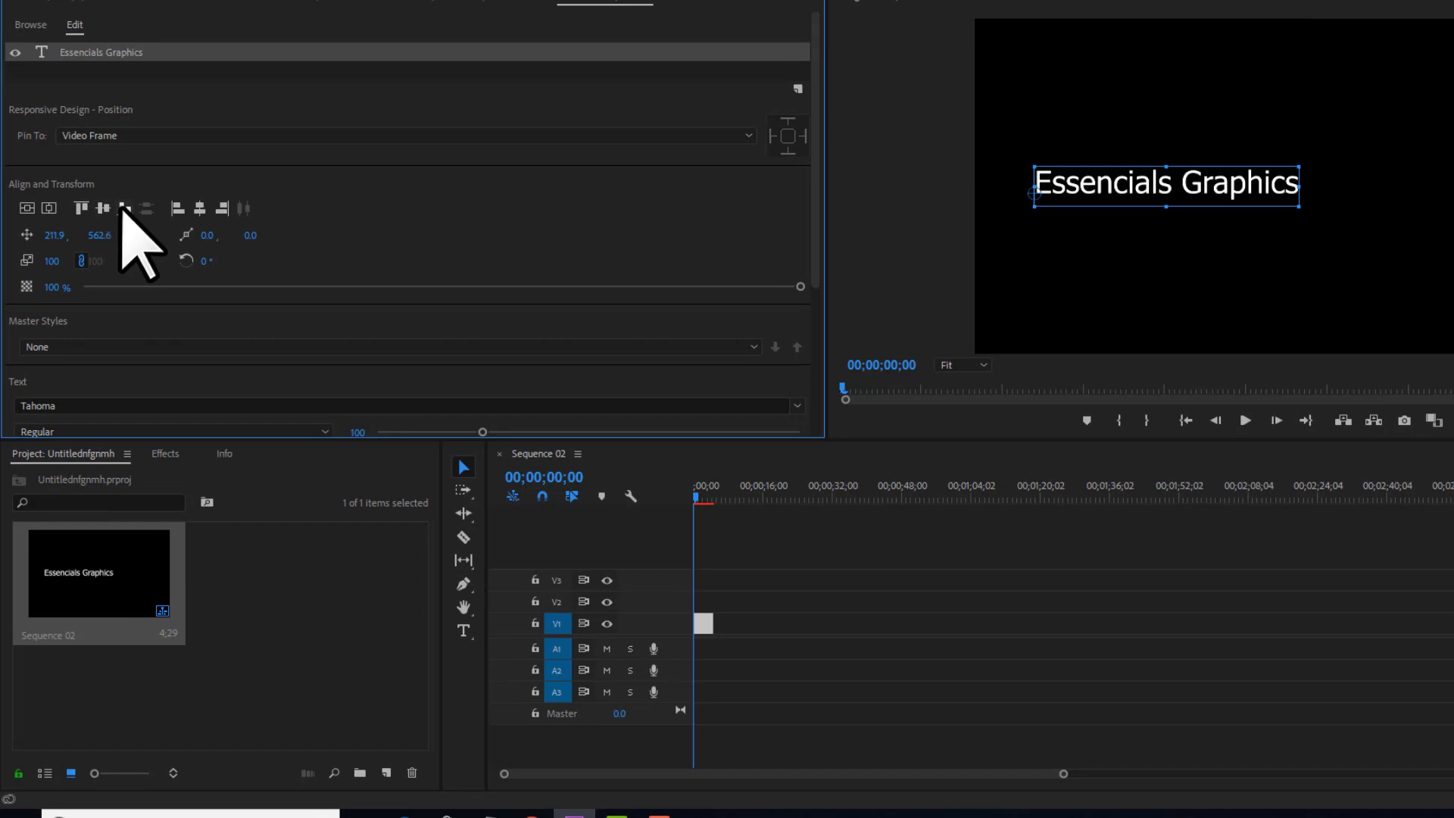
pyautogui.click(124, 208)
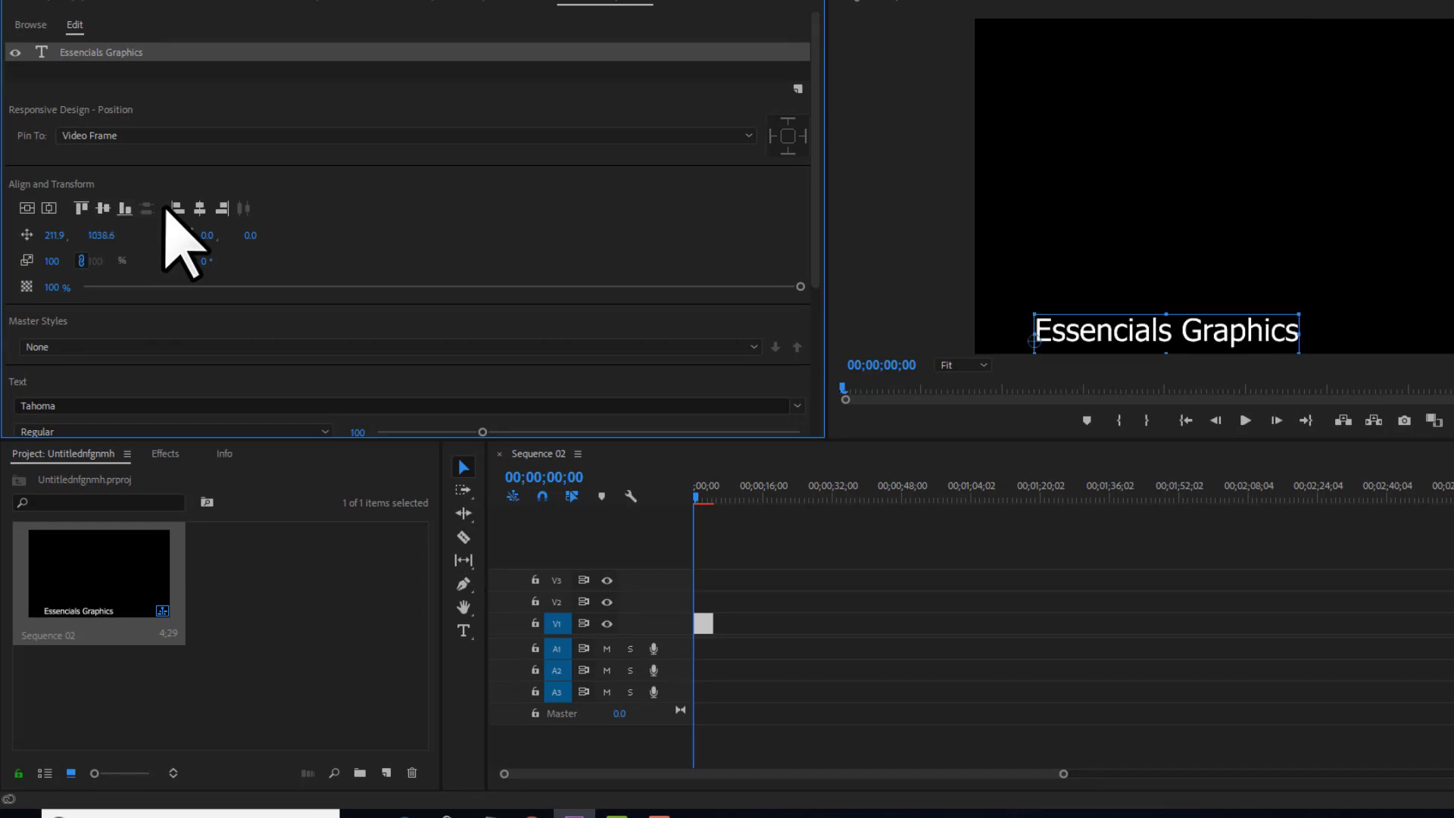
pyautogui.click(177, 207)
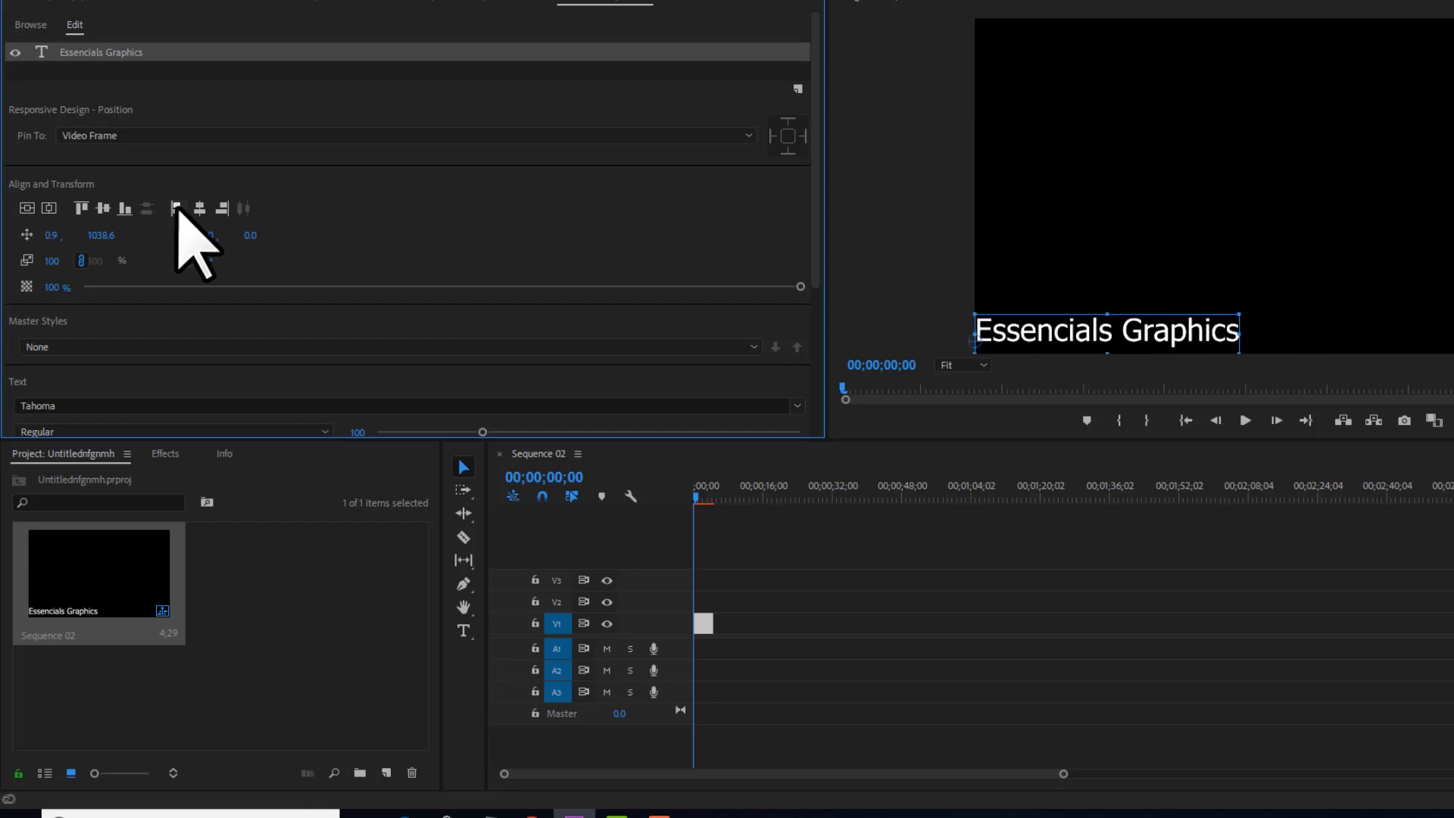
pyautogui.click(200, 207)
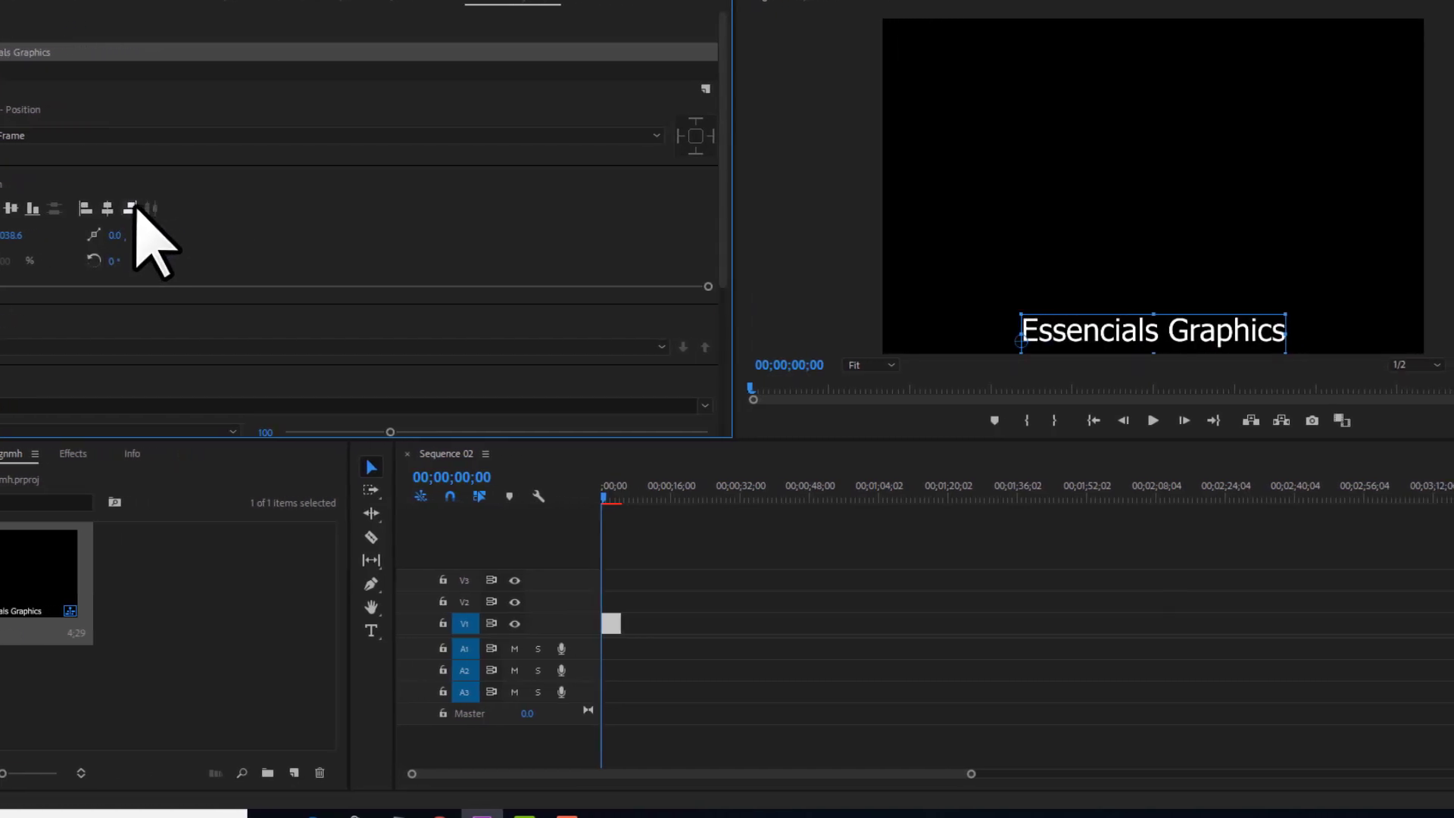
pyautogui.click(131, 208)
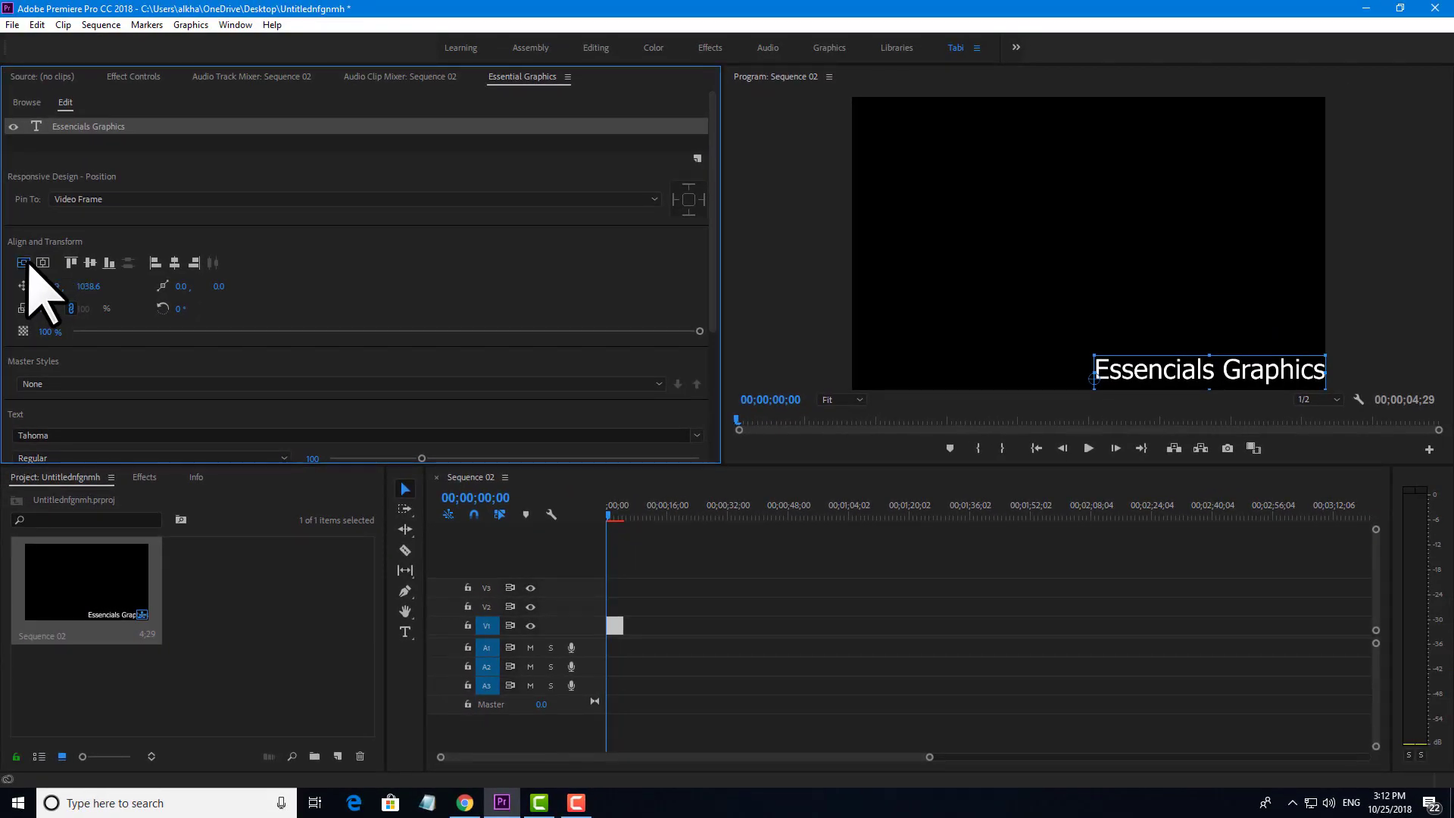
pyautogui.click(24, 263)
pyautogui.click(44, 262)
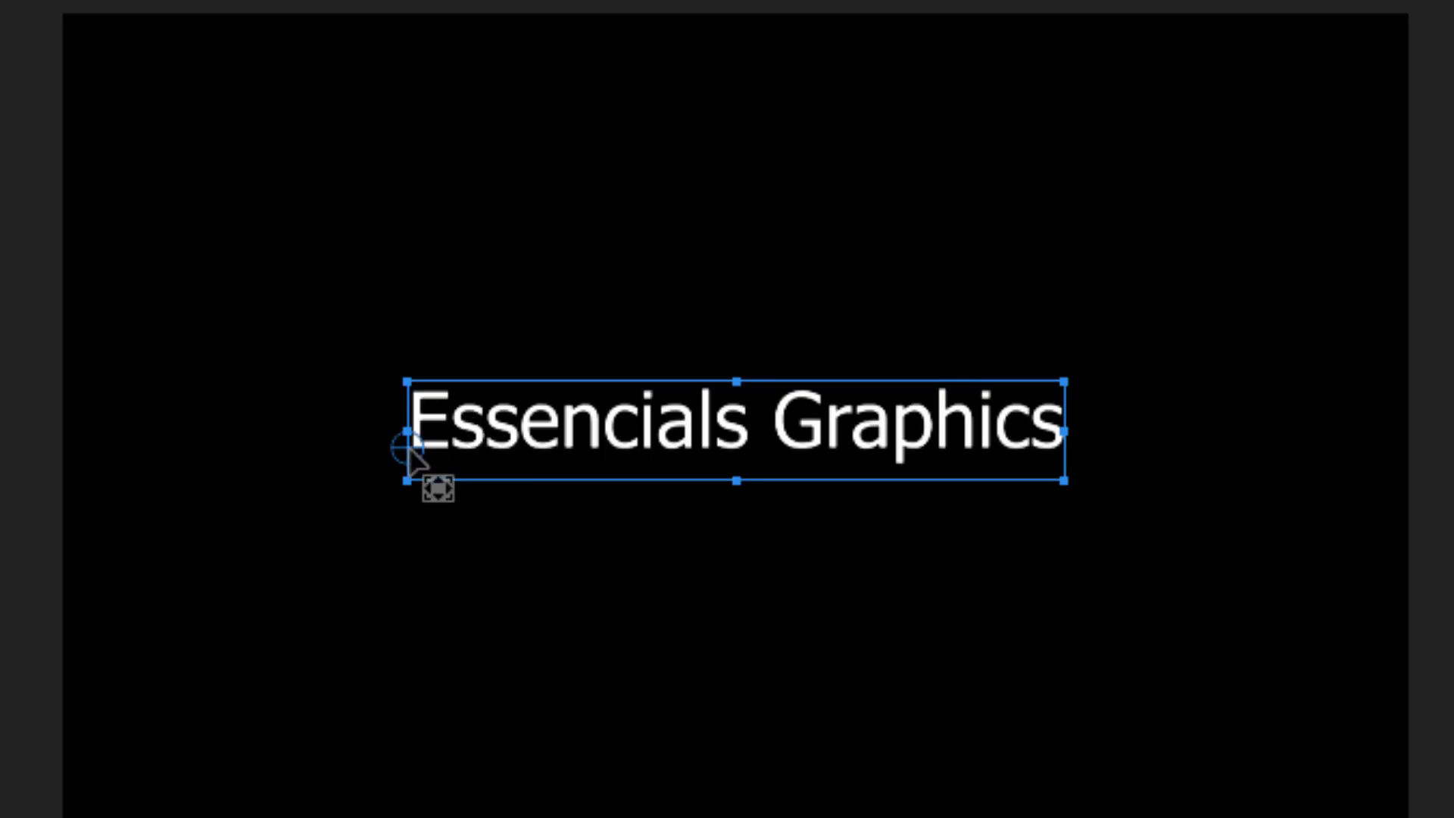
pyautogui.doubleClick(530, 453)
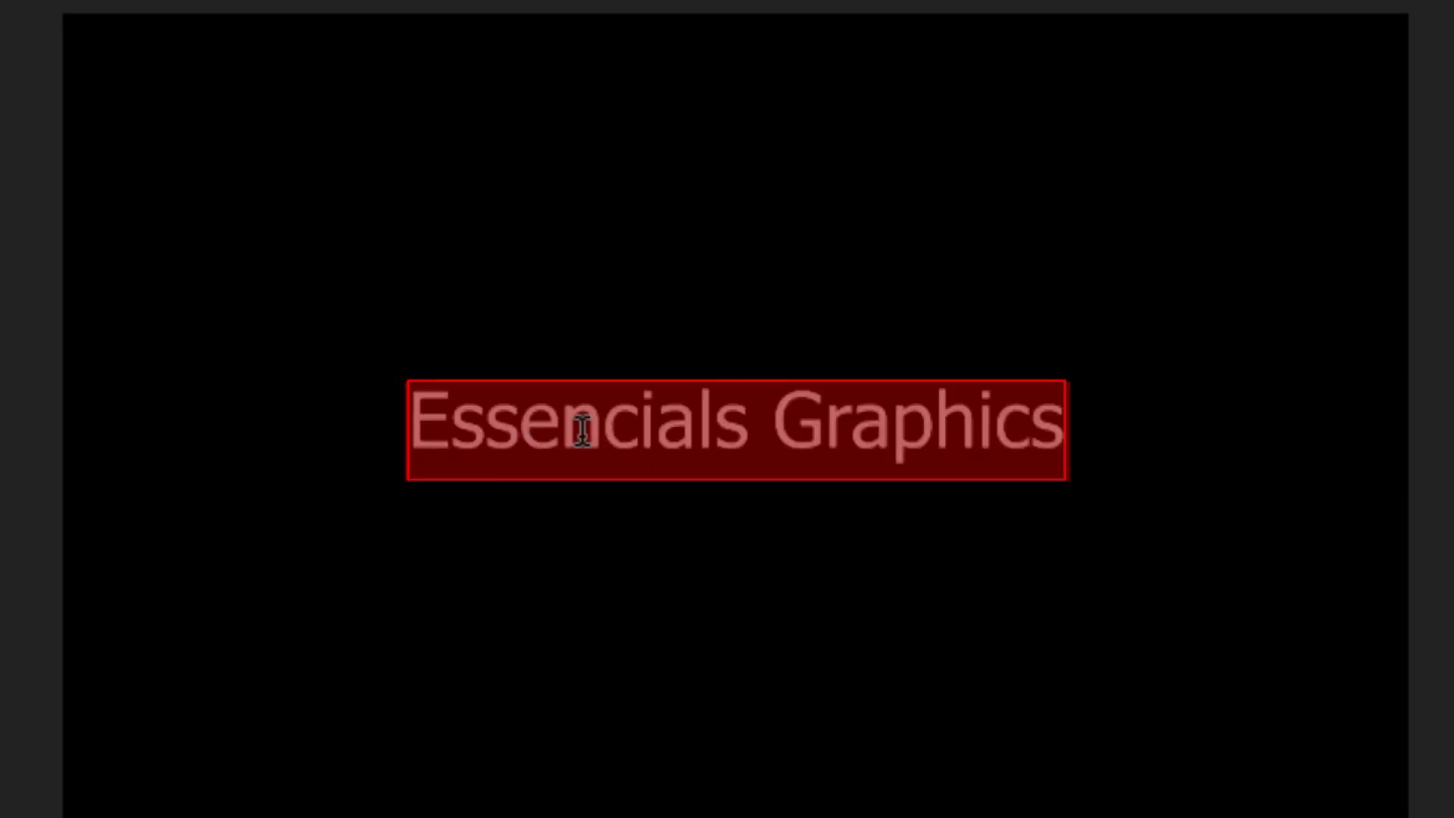
pyautogui.press('Escape')
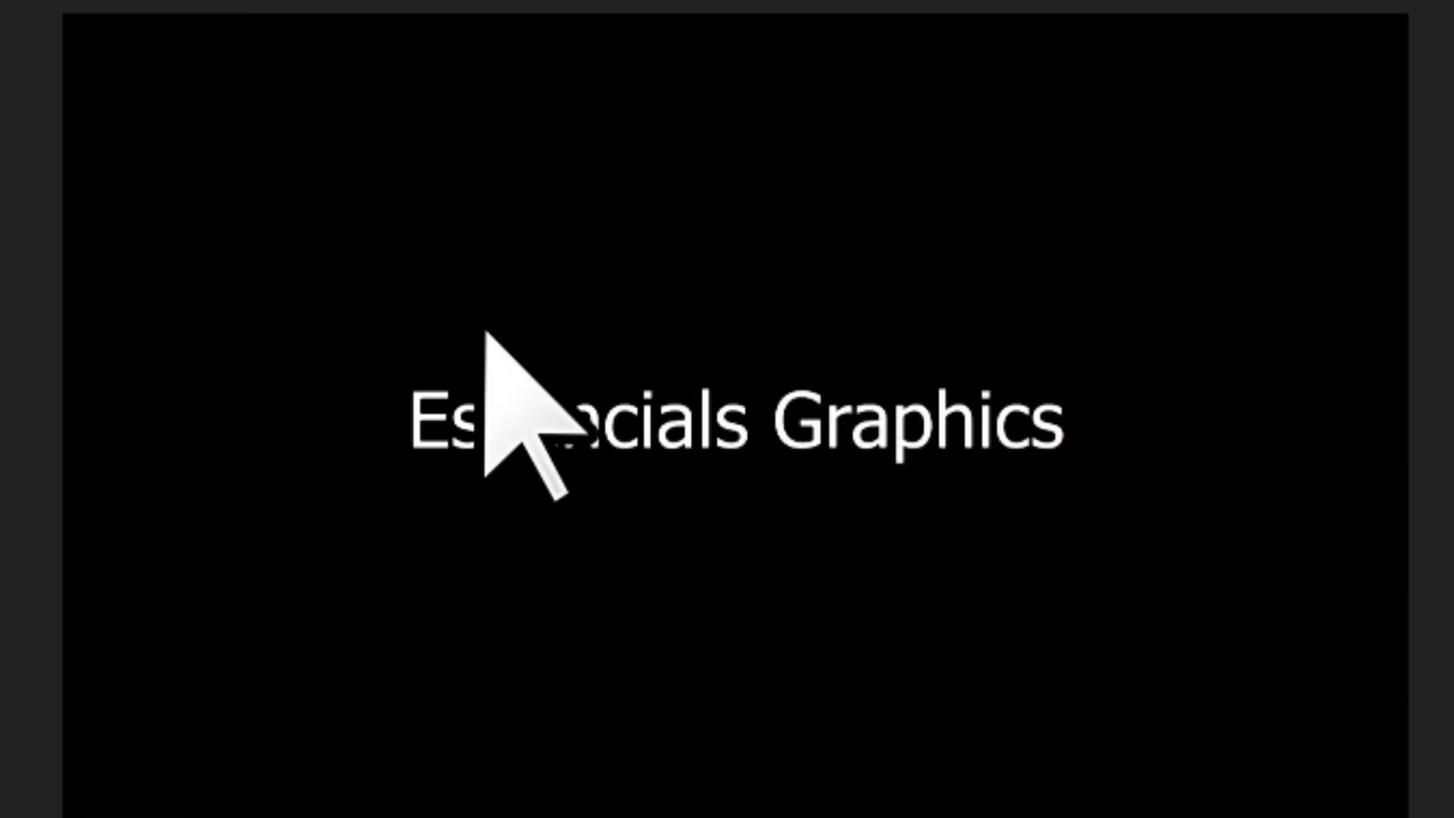
pyautogui.click(827, 418)
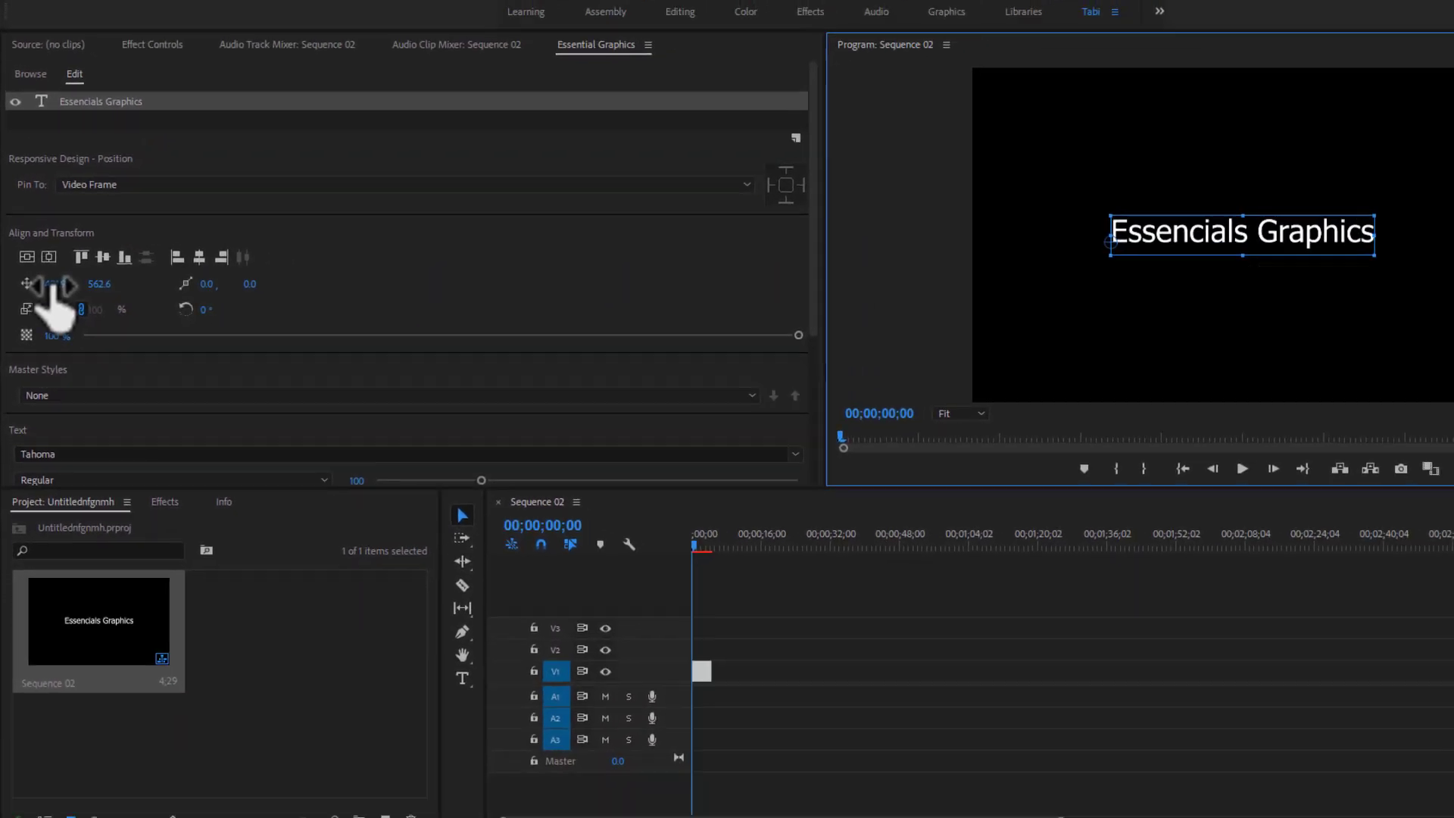
# Undo trial horizontal moves and lower the title to position 491.9, 601.6.
pyautogui.moveTo(55, 285); pyautogui.dragTo(79, 285)
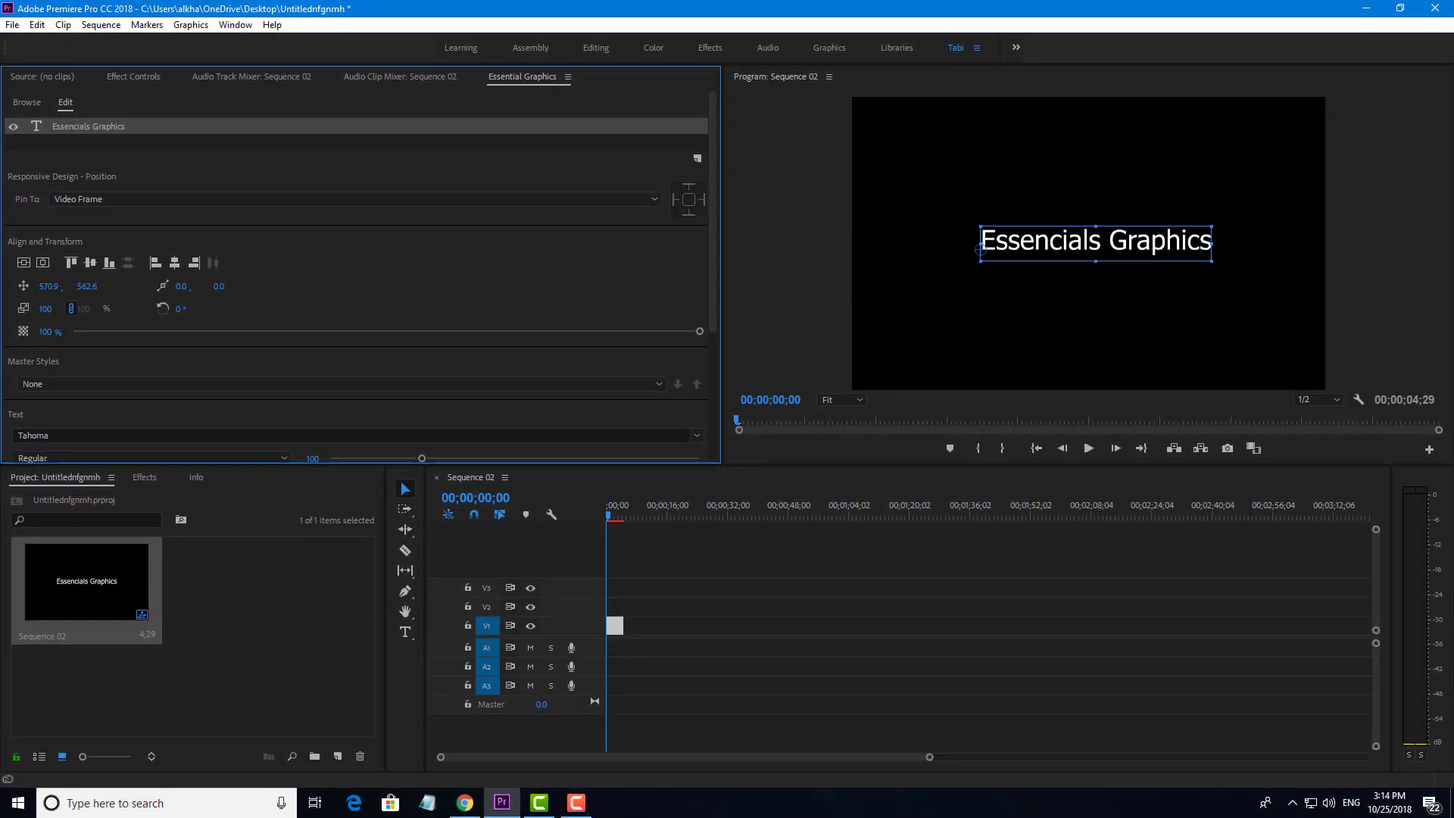
pyautogui.moveTo(312, 286); pyautogui.dragTo(454, 285)
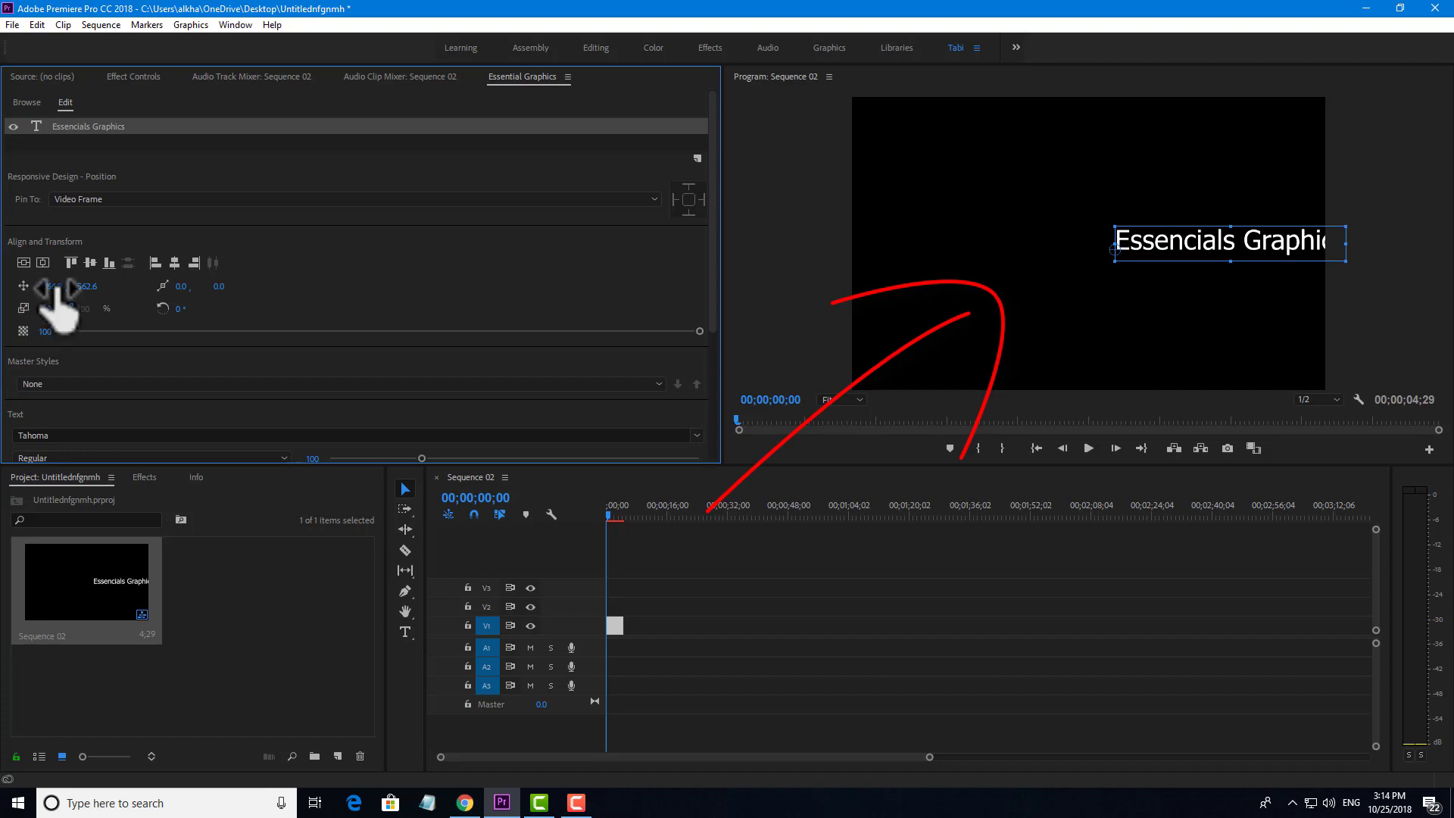
pyautogui.hotkey('ctrl', 'z')
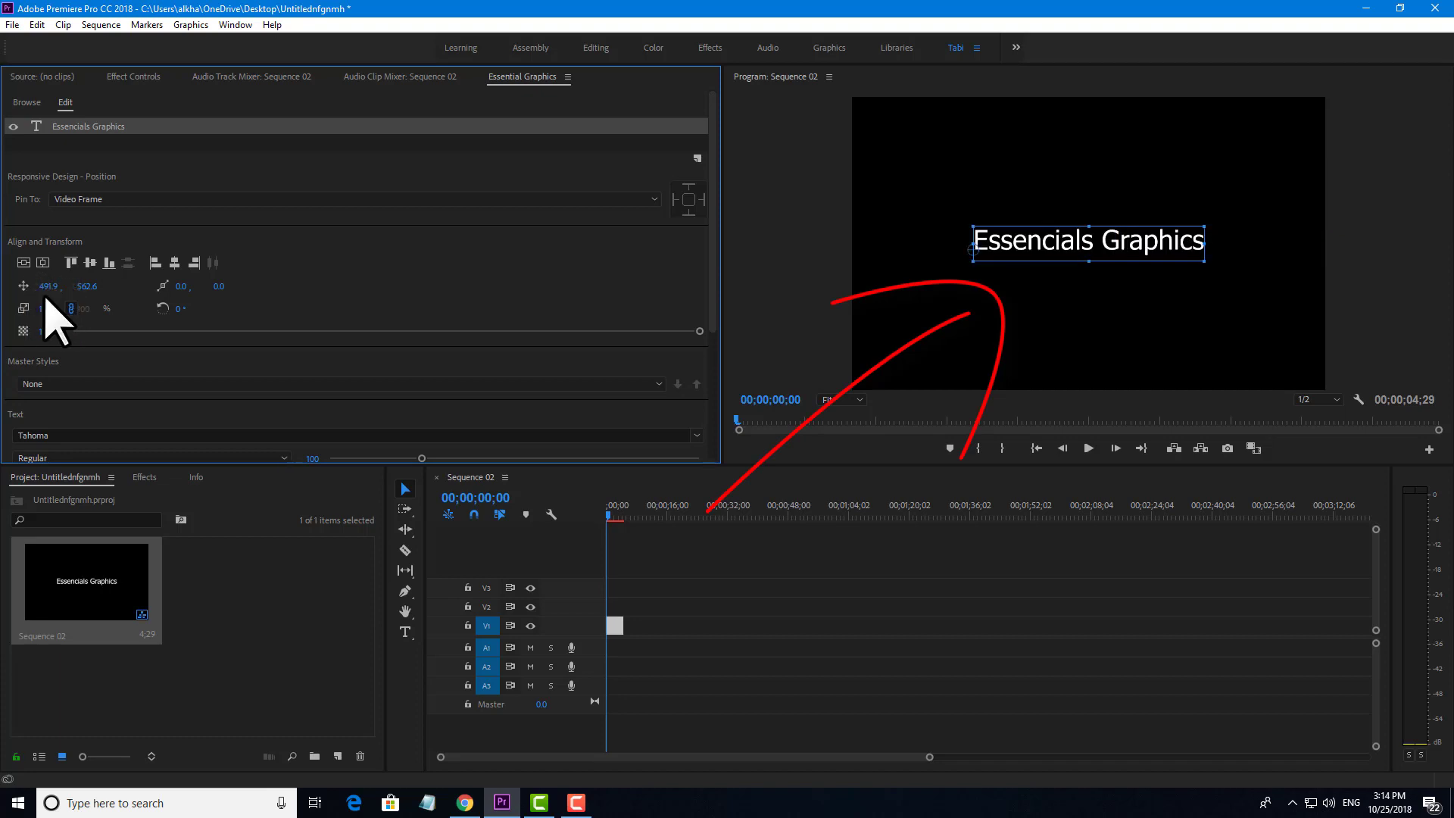
pyautogui.moveTo(50, 286); pyautogui.dragTo(32, 286)
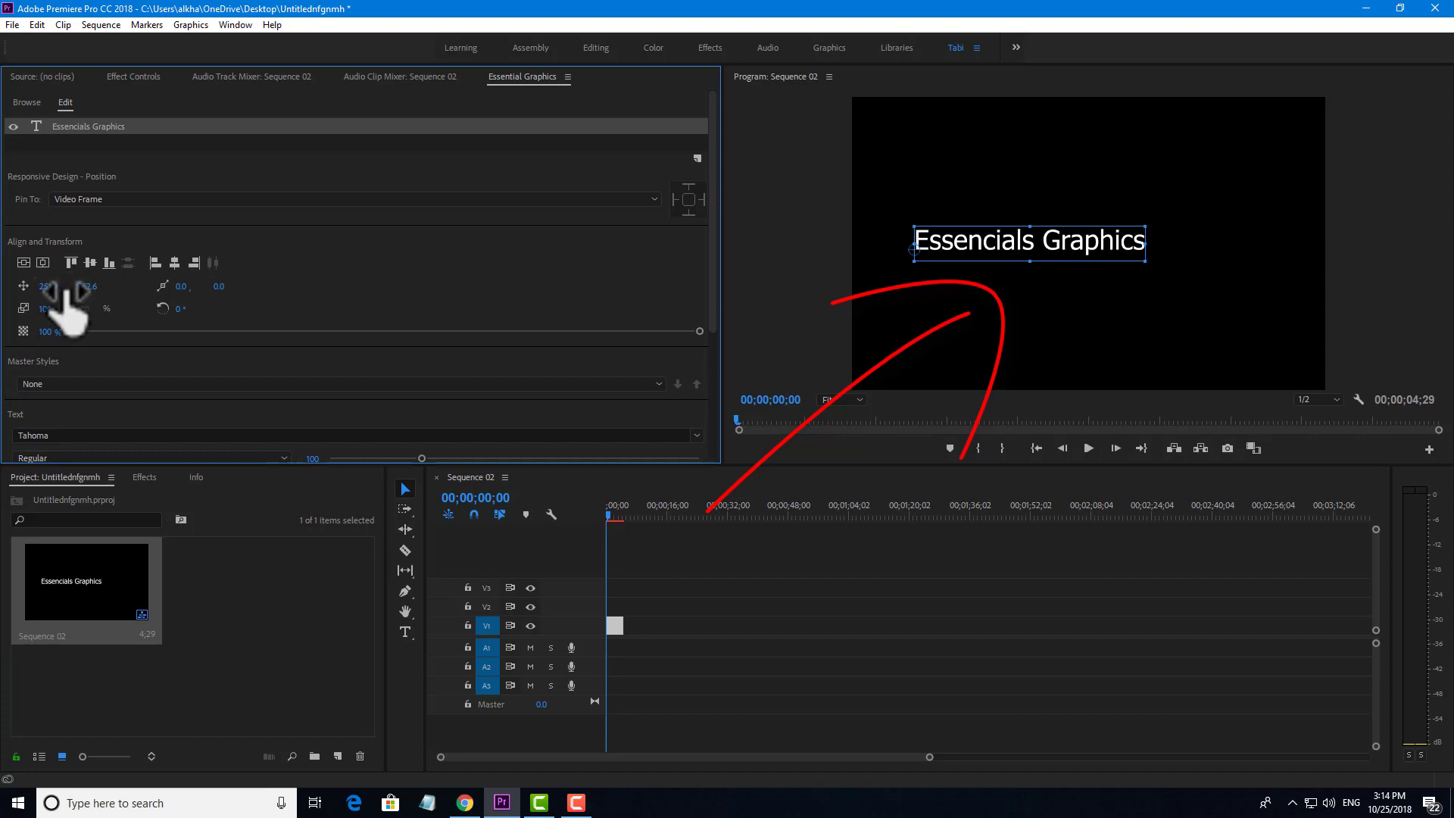
pyautogui.hotkey('ctrl', 'z')
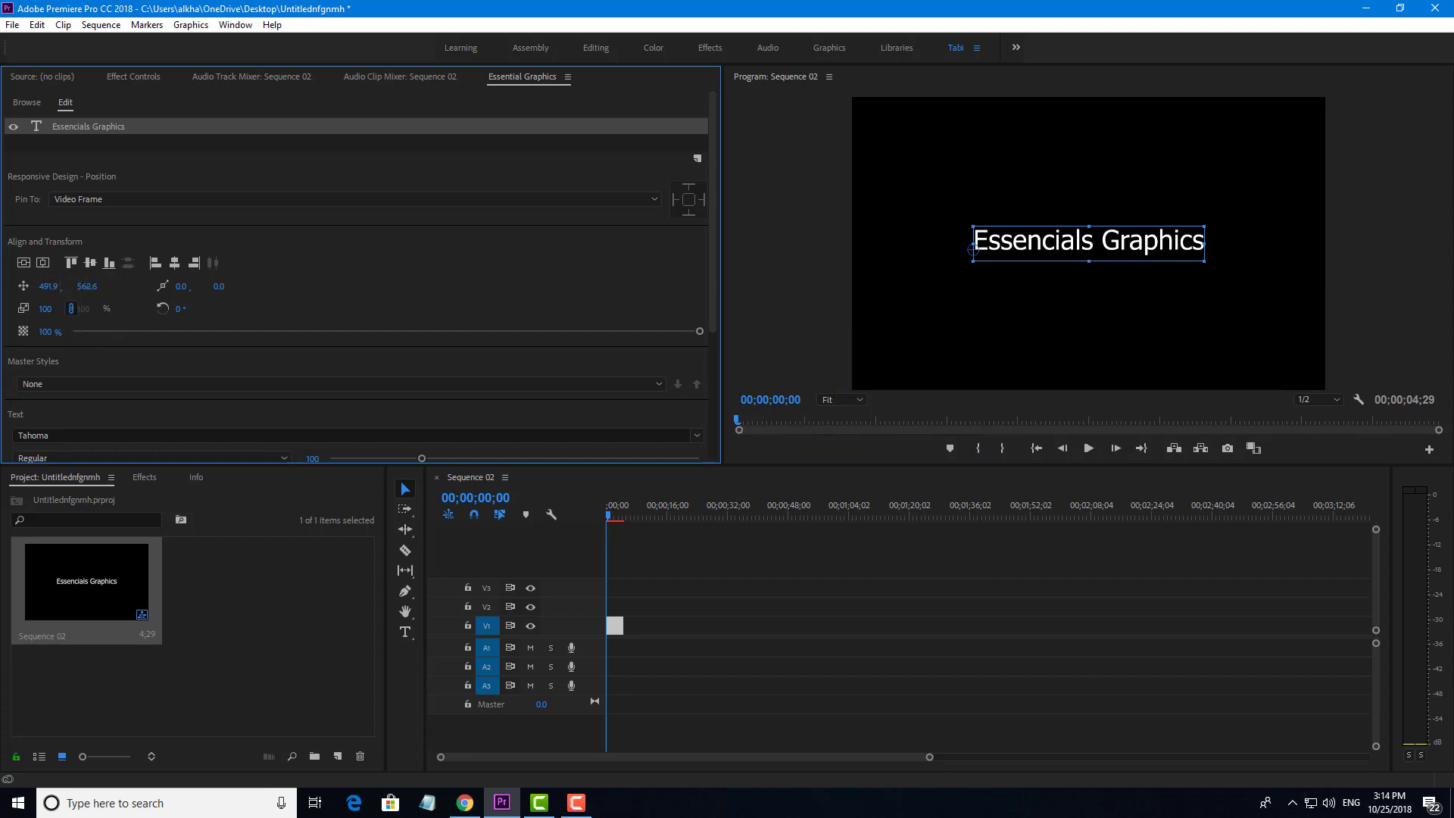
pyautogui.moveTo(87, 286)
pyautogui.mouseDown()
pyautogui.moveTo(136, 286)
pyautogui.moveTo(38, 286)
pyautogui.moveTo(88, 279)
pyautogui.mouseUp()
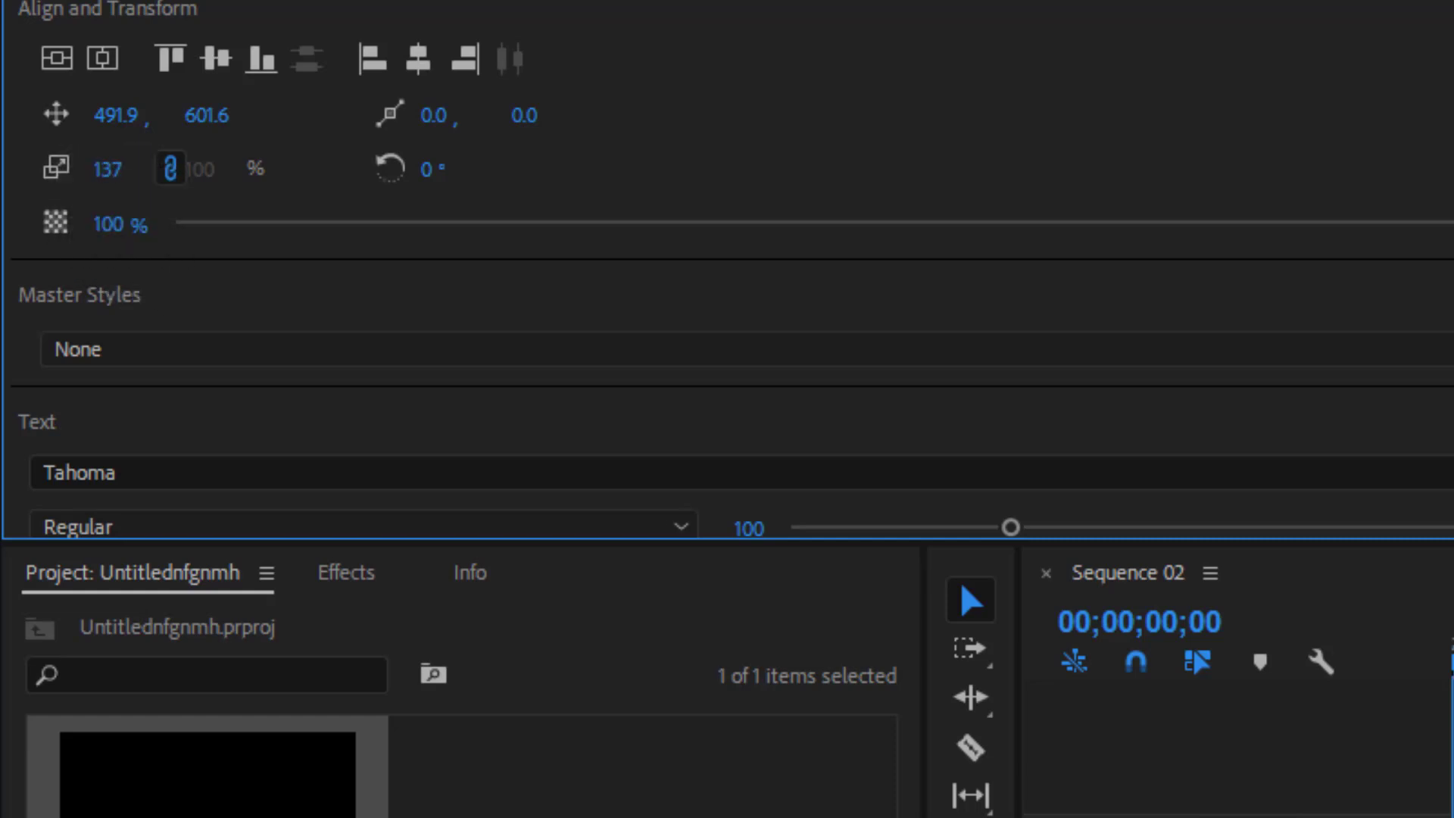
# Try a 150% scale, then set the title's scale back to 100%.
pyautogui.click(108, 169)
pyautogui.write('150')
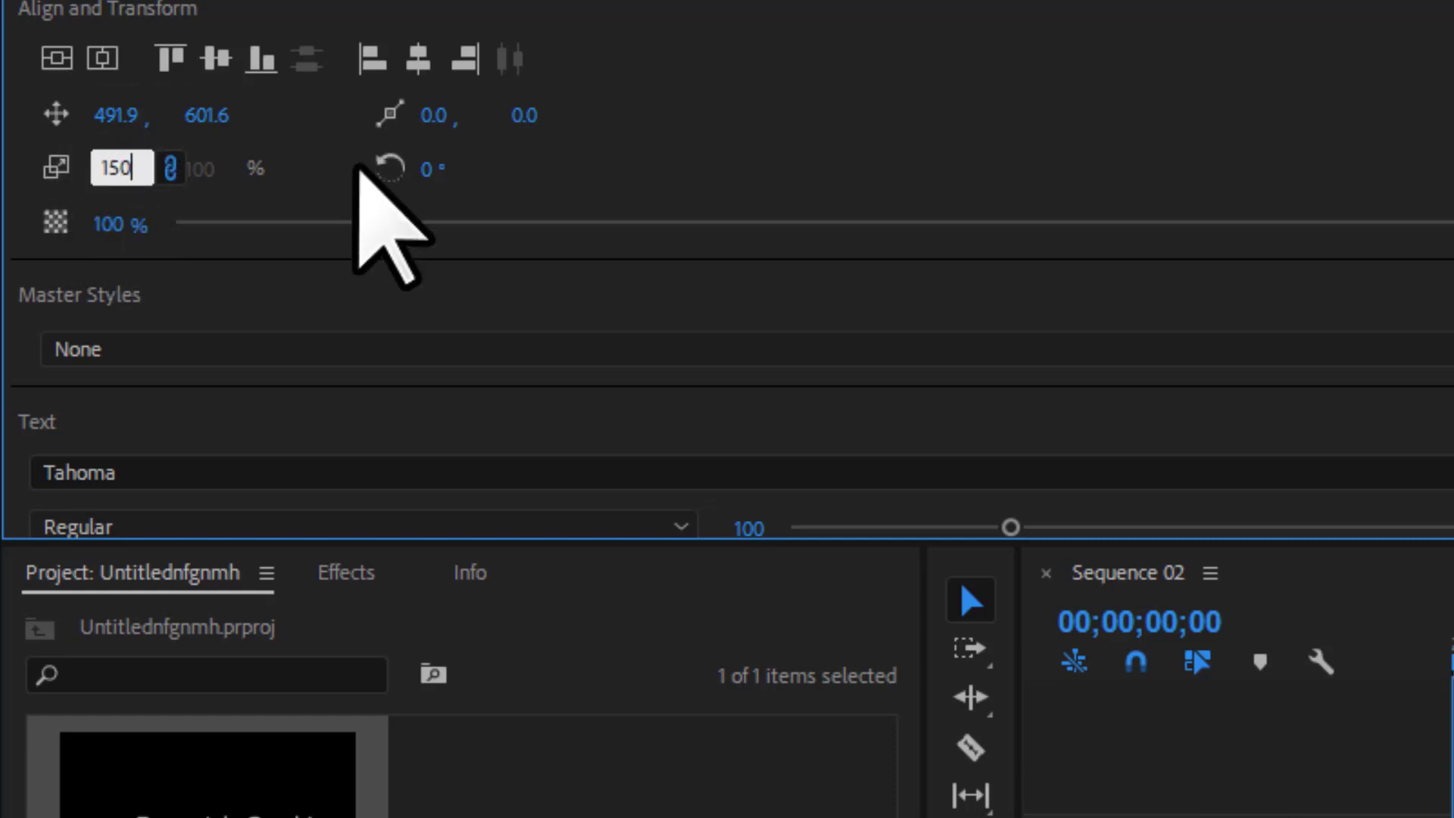
pyautogui.press('Return')
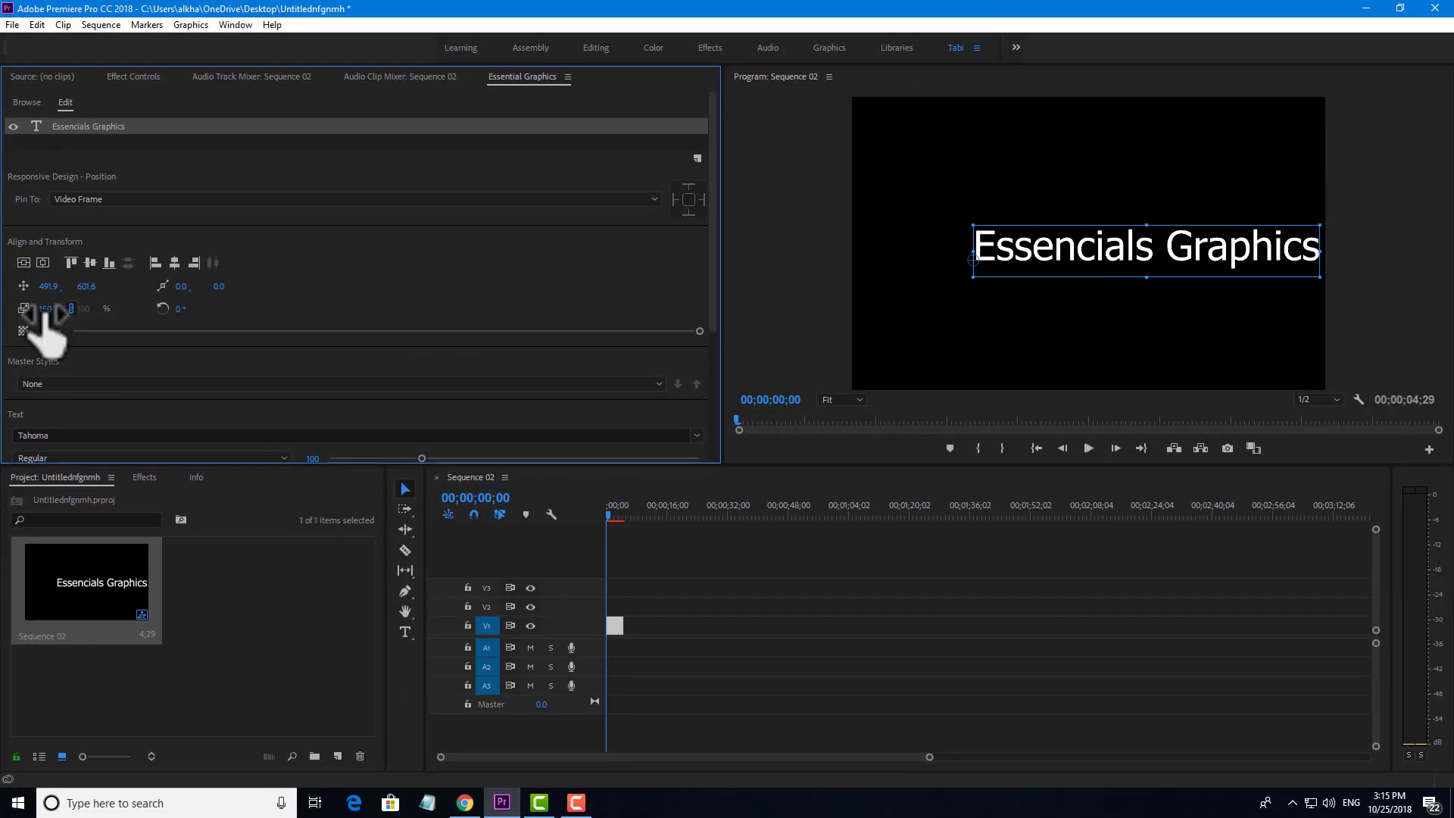
pyautogui.click(47, 308)
pyautogui.write('0')
pyautogui.press('Return')
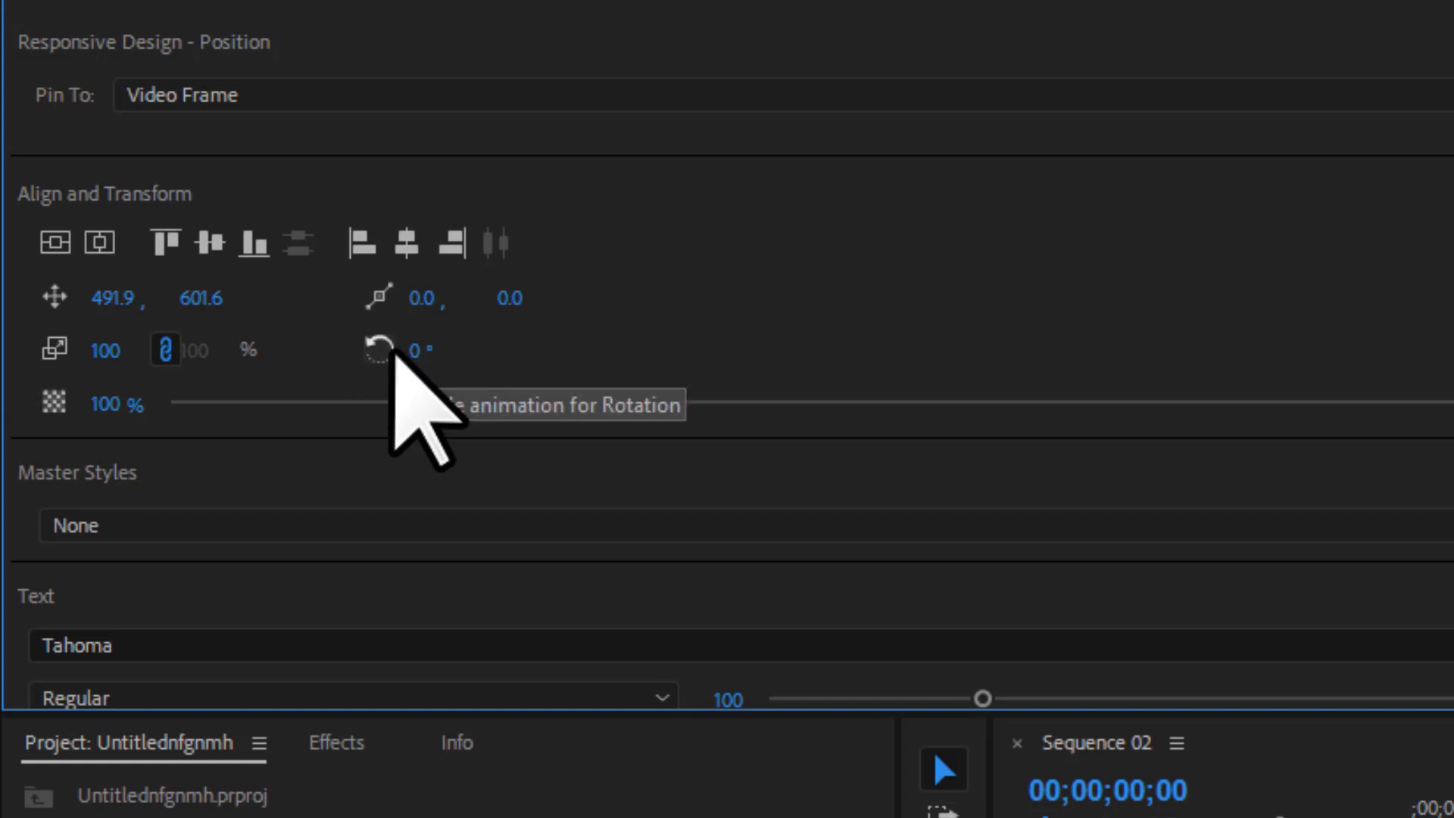
# Experiment with rotation and anchor point, then undo those changes.
pyautogui.click(388, 350)
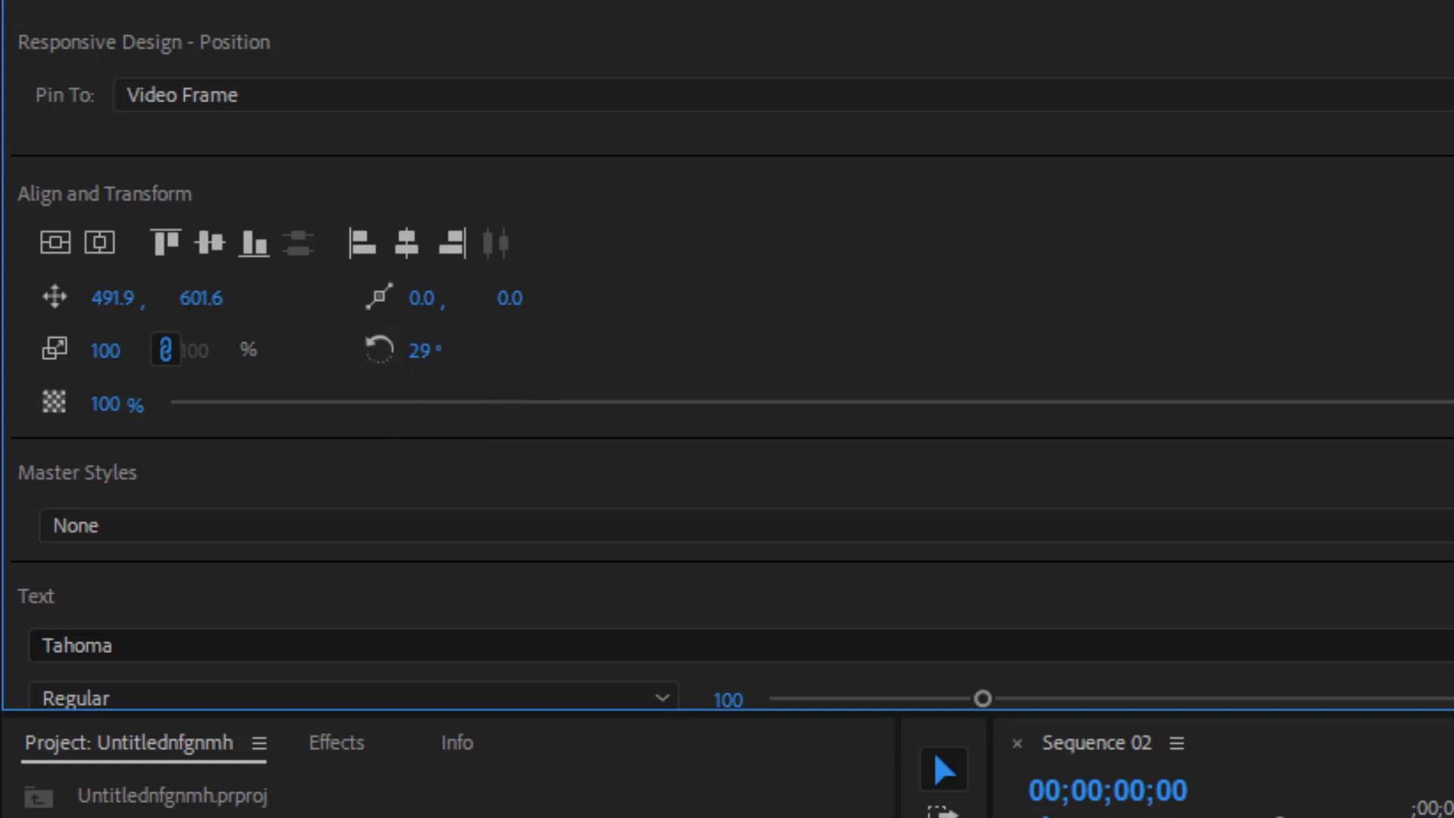
pyautogui.moveTo(424, 350); pyautogui.dragTo(617, 350)
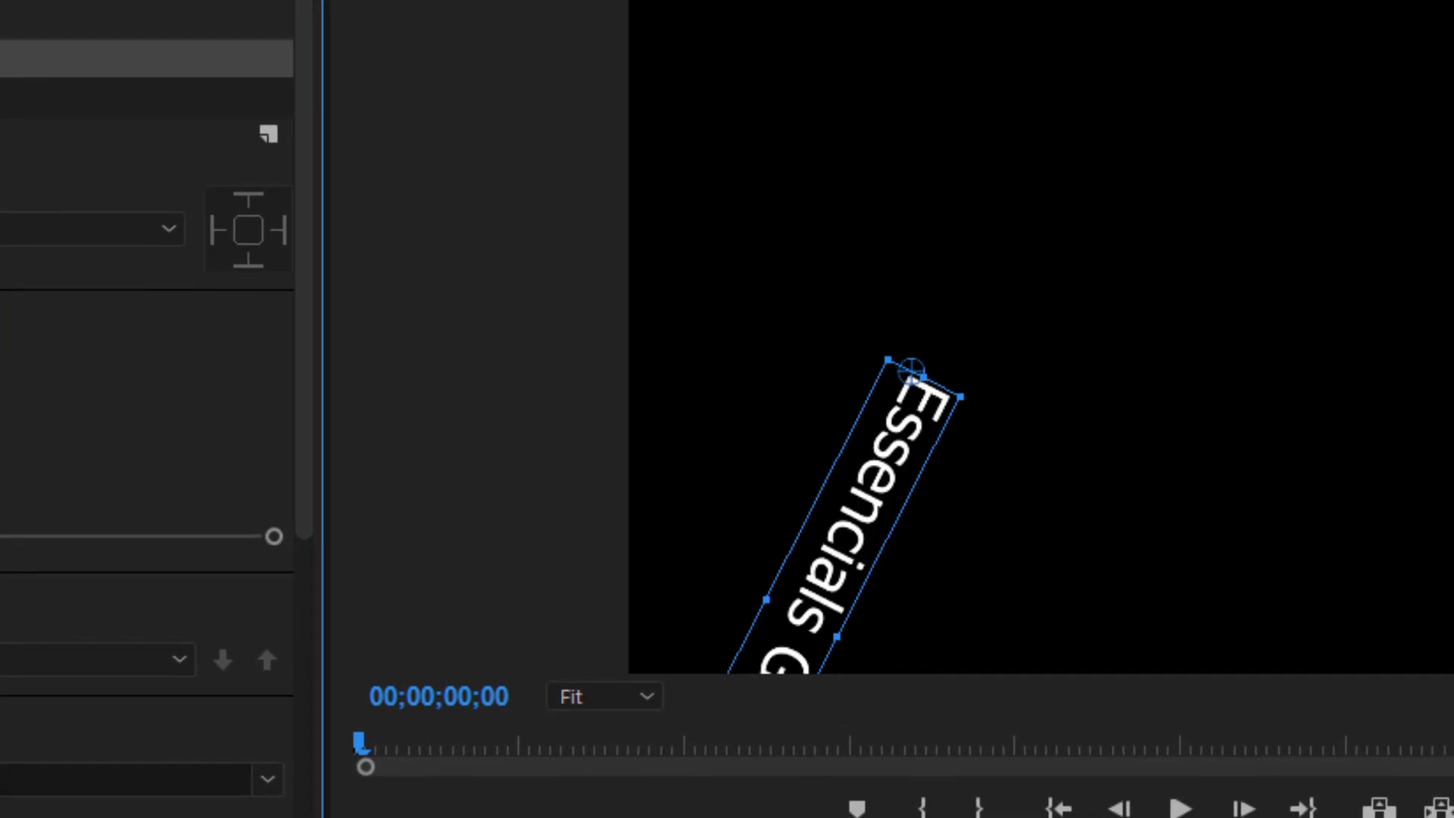
pyautogui.moveTo(349, 481); pyautogui.dragTo(869, 482)
pyautogui.hotkey('ctrl', 'z')
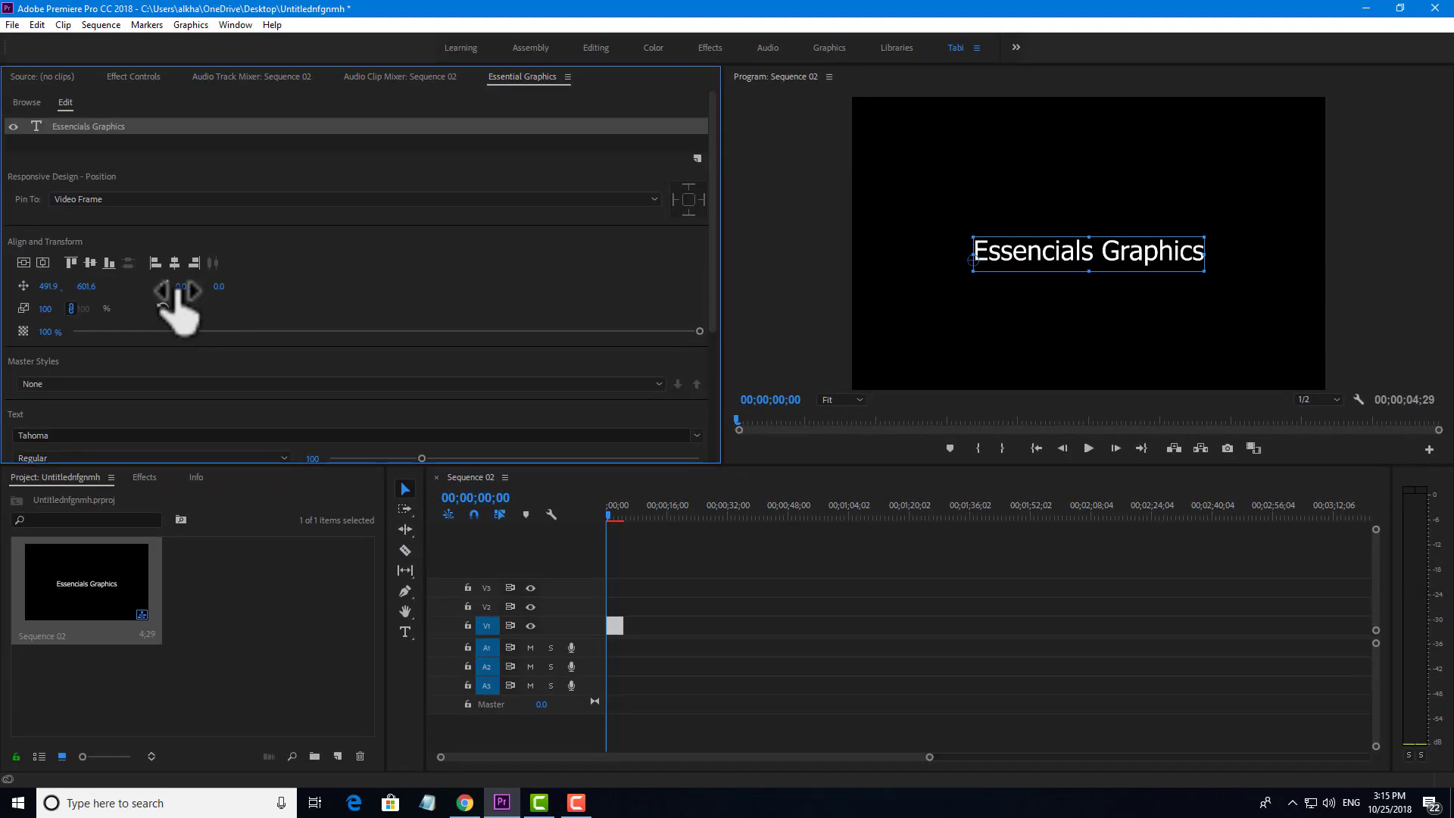
pyautogui.moveTo(180, 286); pyautogui.dragTo(276, 286)
pyautogui.moveTo(185, 286); pyautogui.dragTo(383, 308)
pyautogui.hotkey('ctrl', 'z')
pyautogui.hotkey('ctrl', 'z')
# Drop the title's opacity to about 50%, then raise it back to 100%.
pyautogui.scroll(-3, 356, 253)
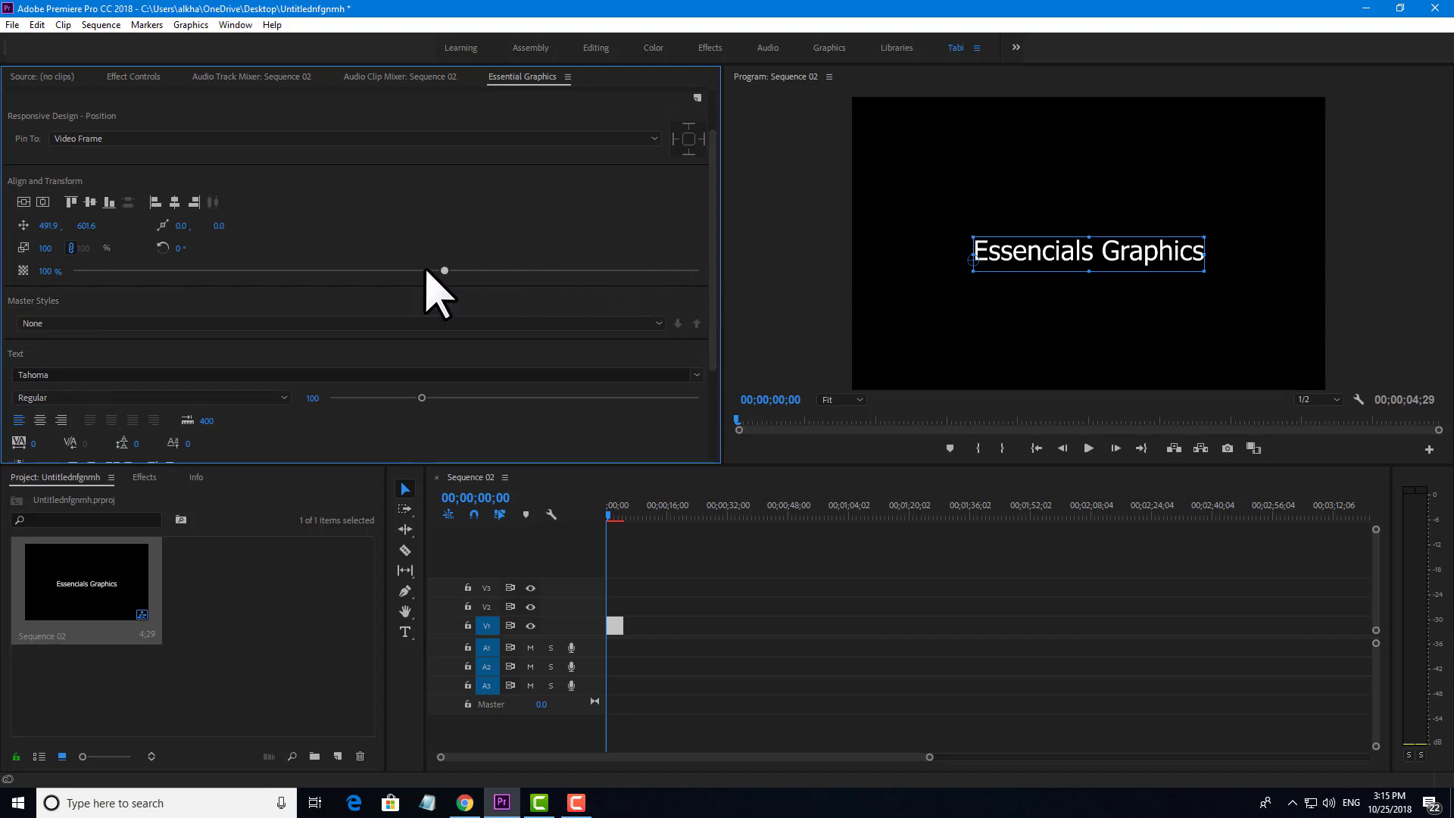
pyautogui.moveTo(426, 269); pyautogui.dragTo(412, 268)
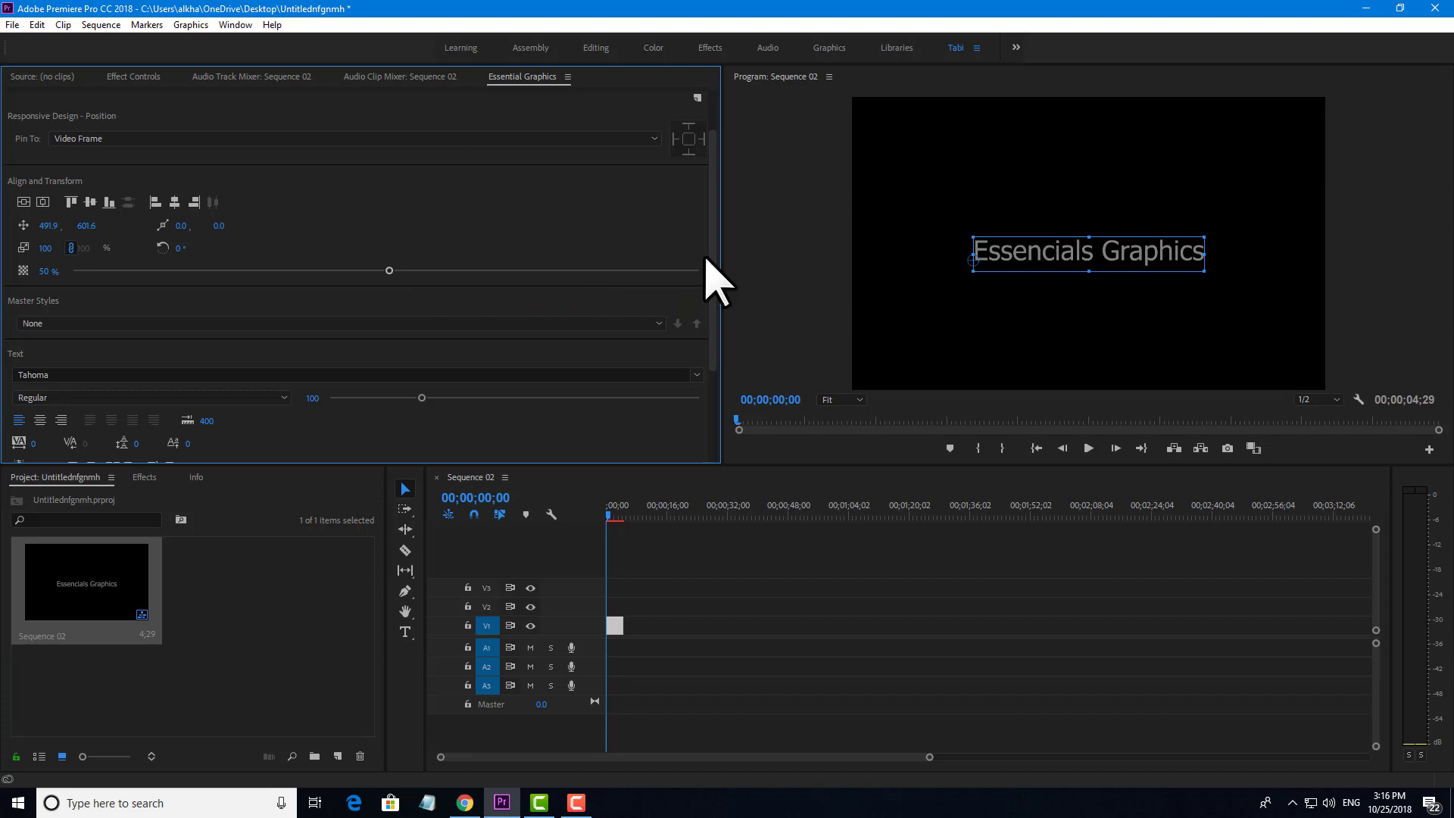
pyautogui.moveTo(388, 271); pyautogui.dragTo(784, 283)
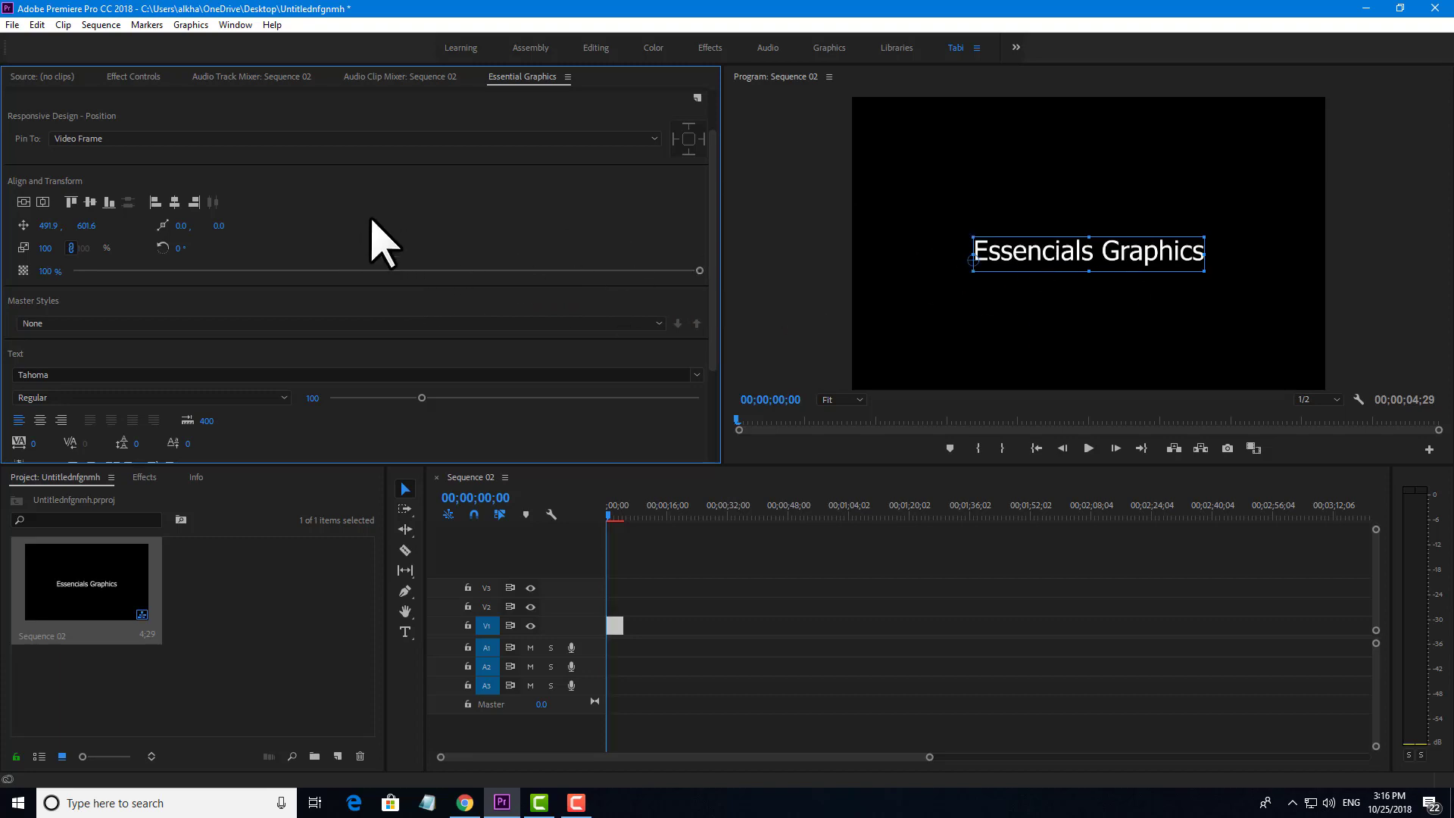
pyautogui.scroll(-4, 552, 211)
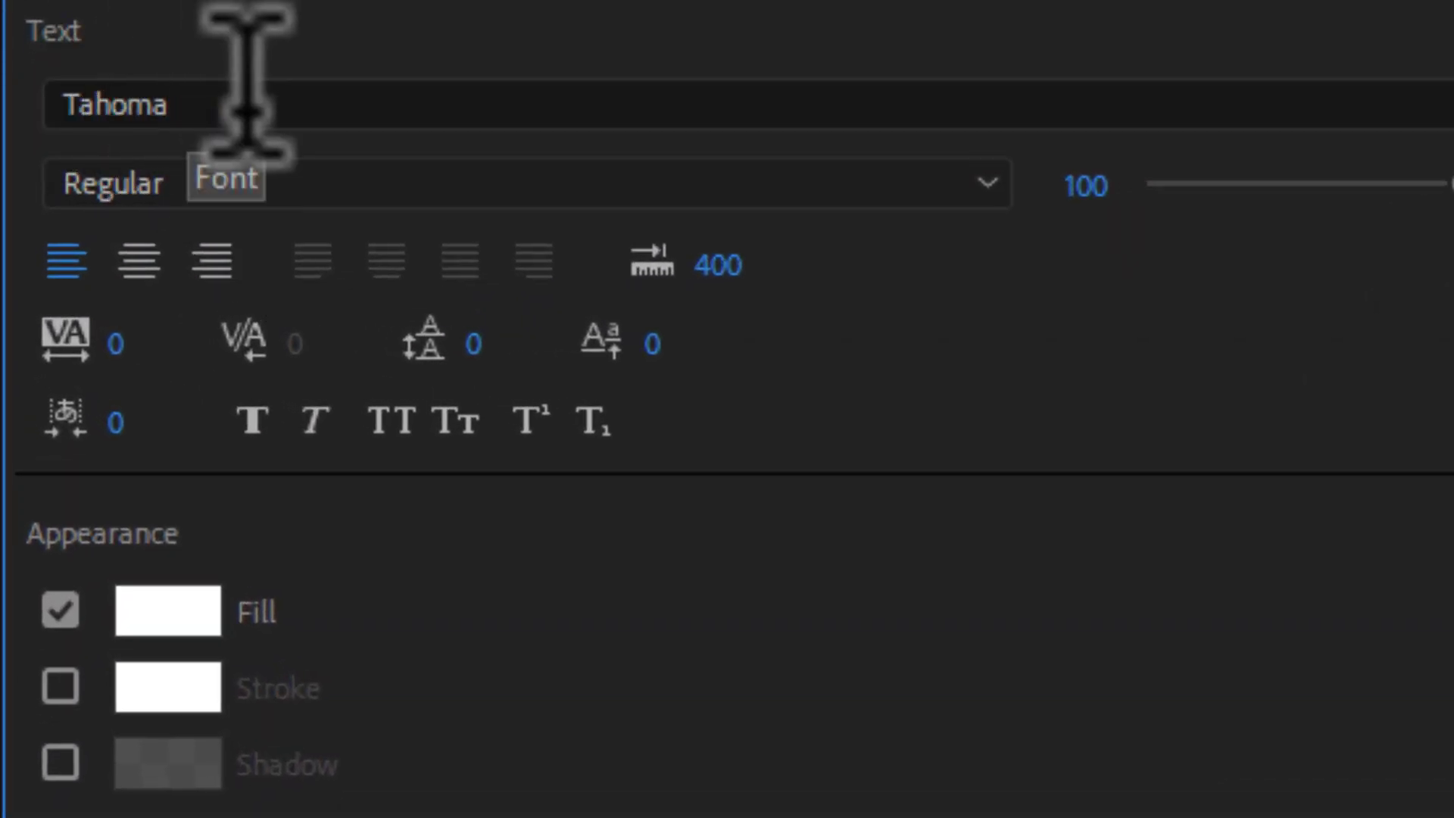
# Set the title font to Maven Pro Bold and enlarge it to size 104.
pyautogui.click(47, 106)
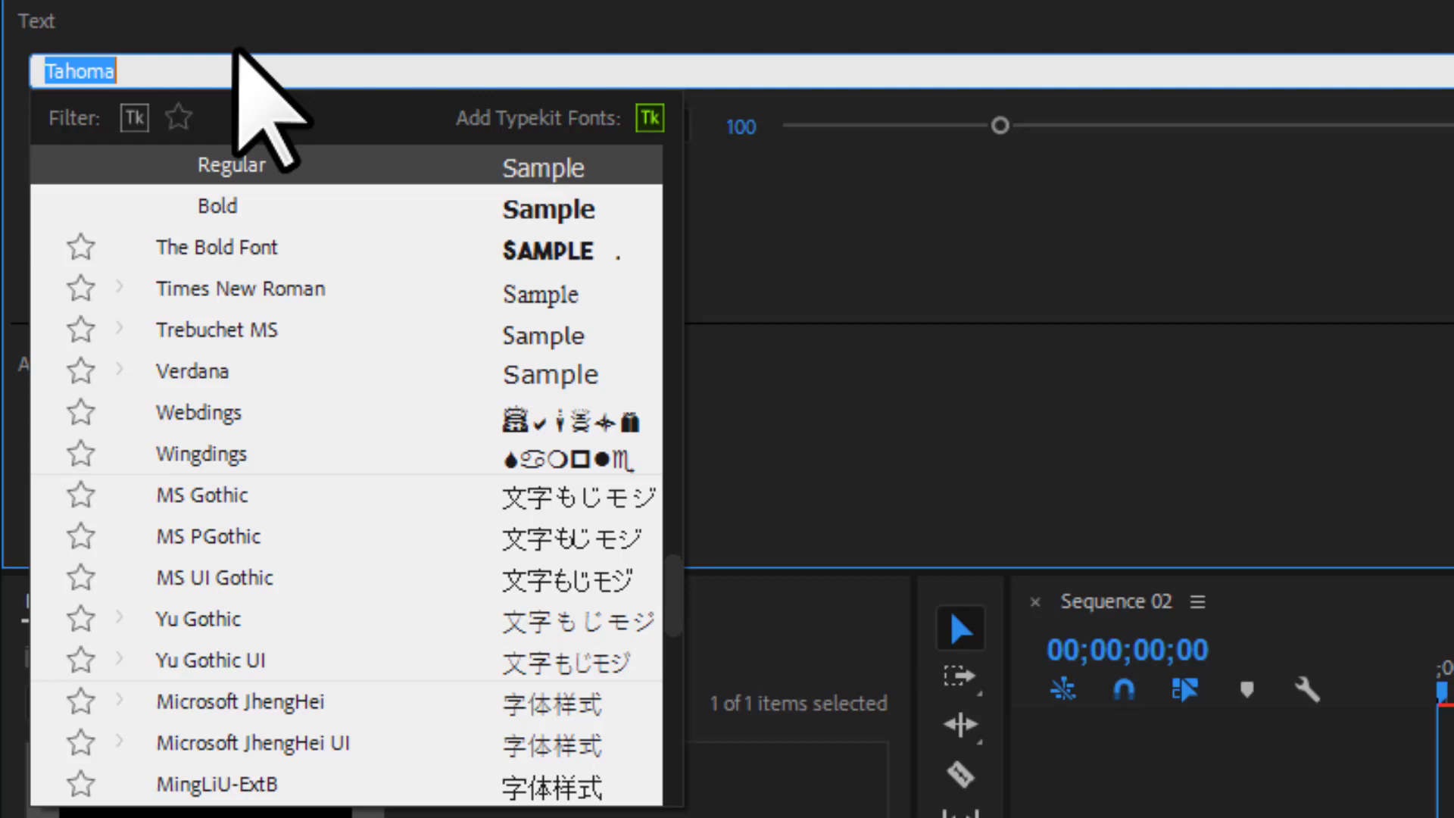
pyautogui.write('maven')
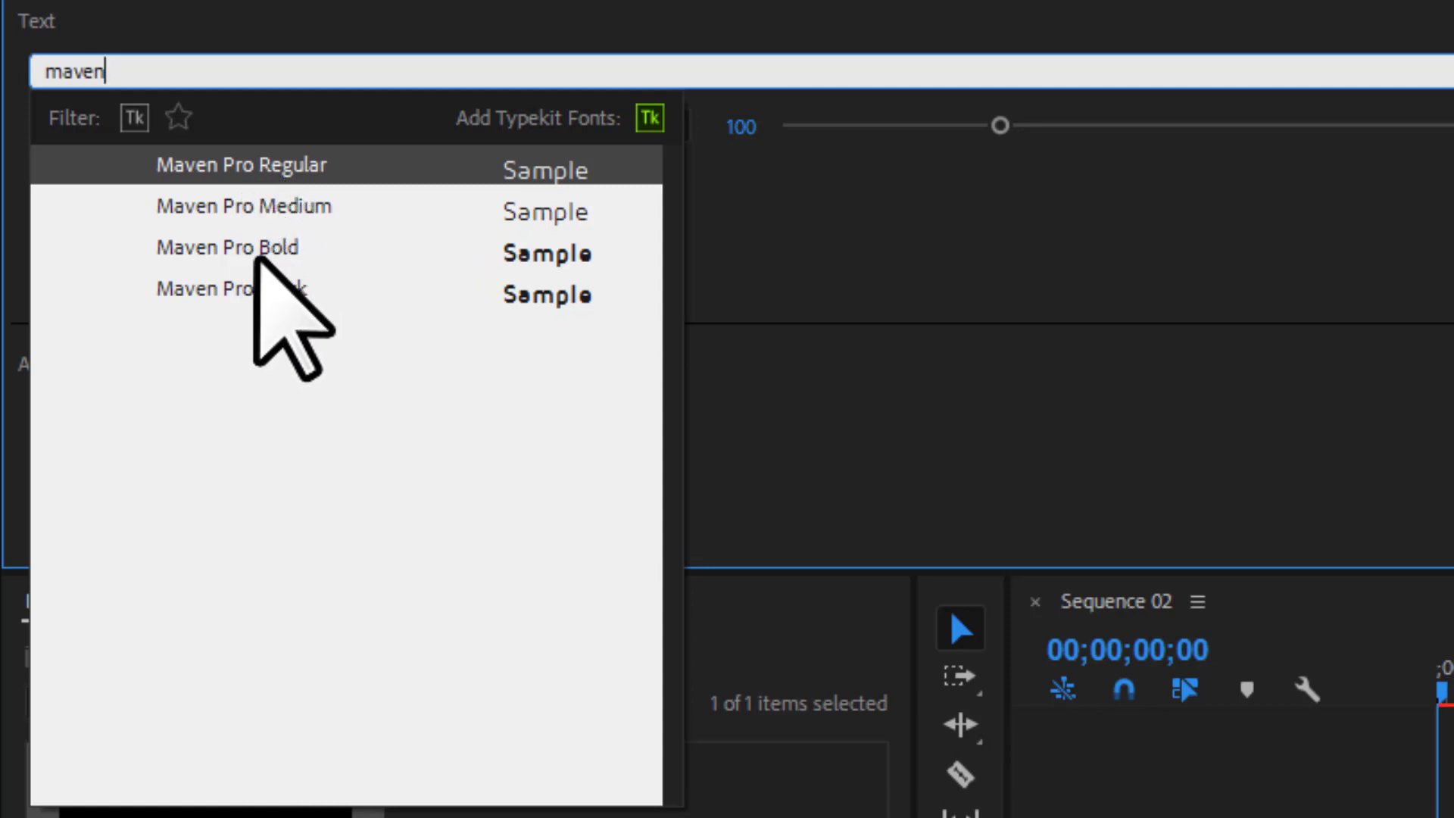
pyautogui.press('Return')
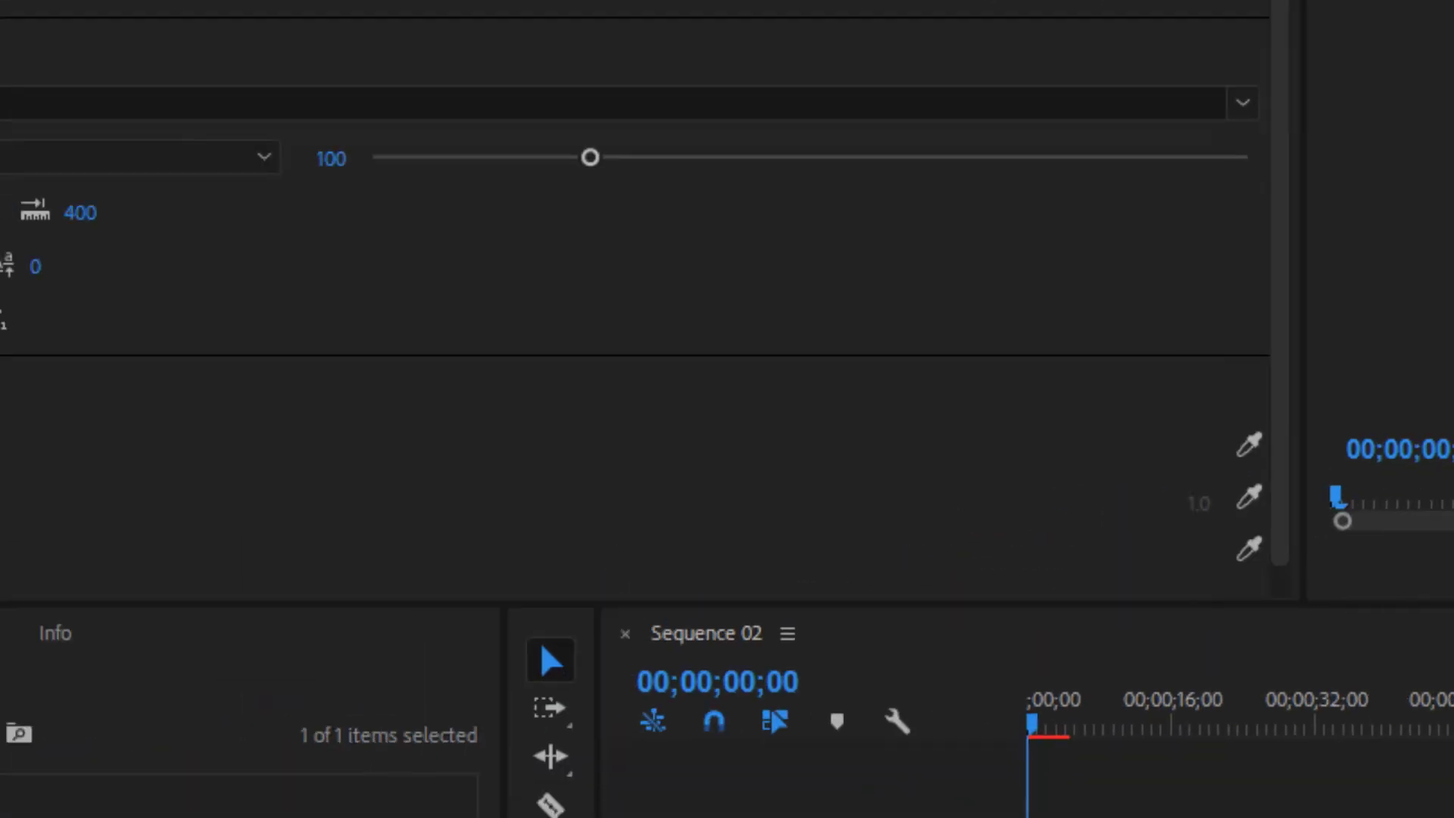
pyautogui.click(133, 90)
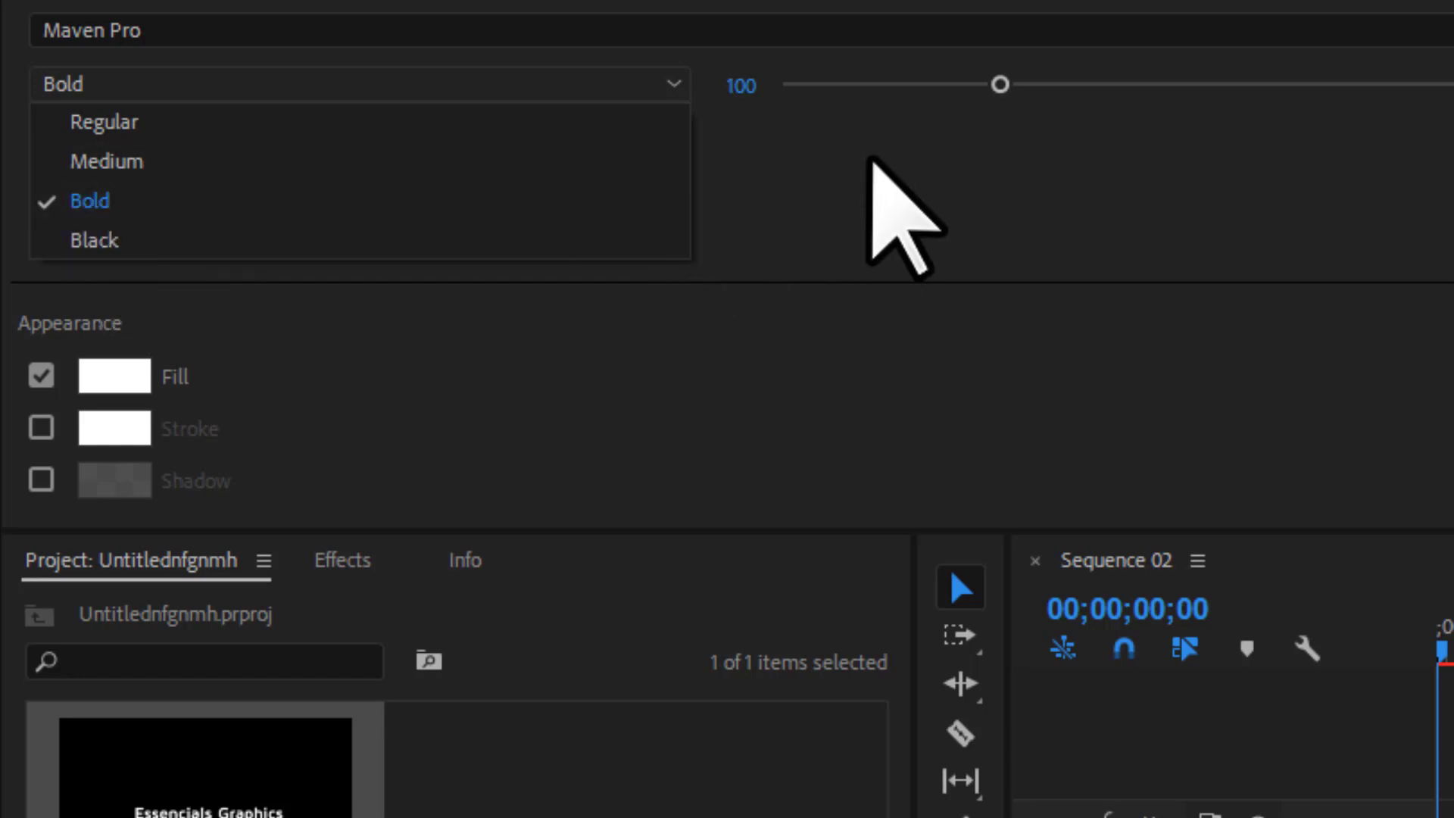
pyautogui.click(868, 148)
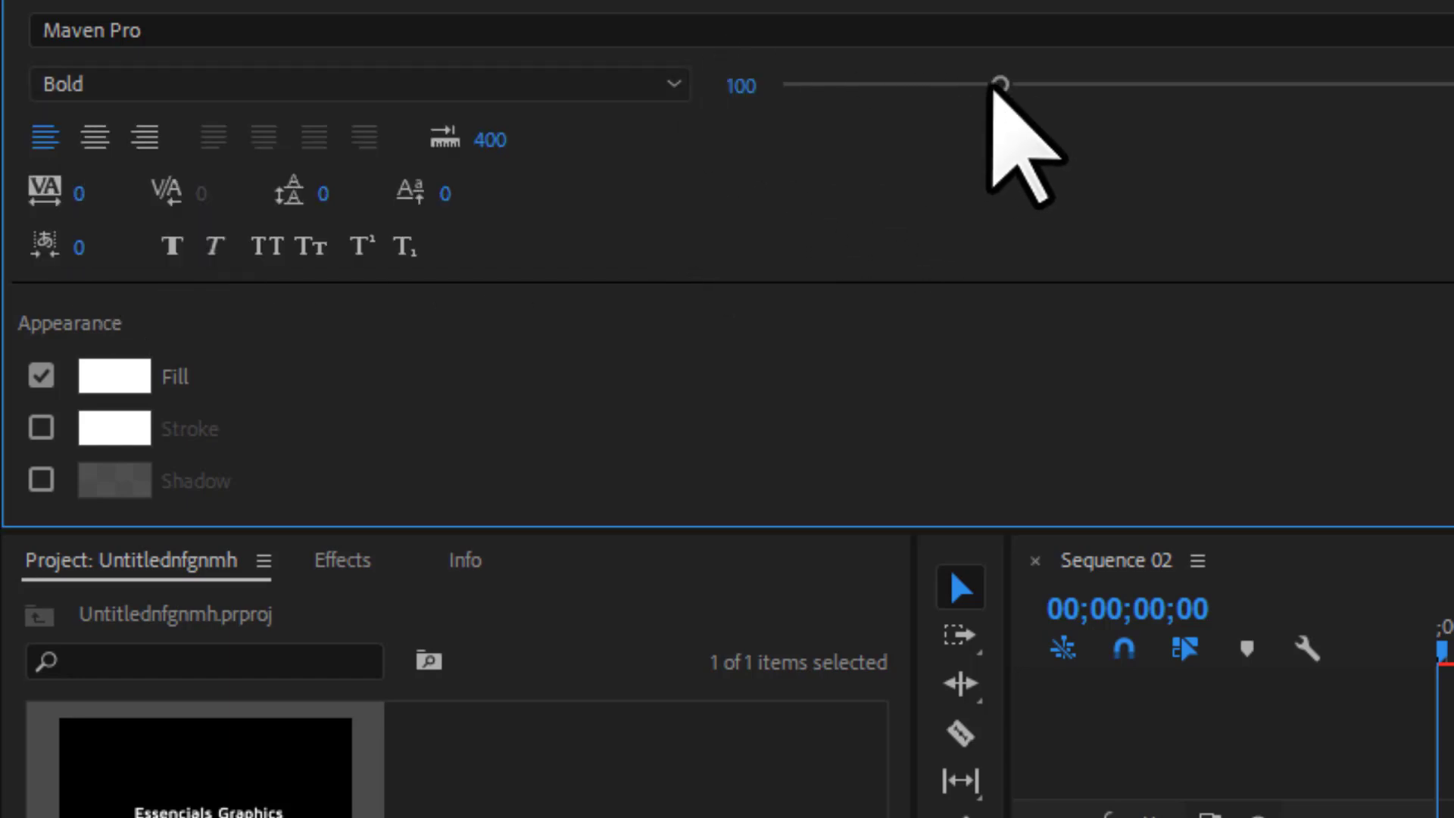
pyautogui.moveTo(1001, 85)
pyautogui.mouseDown()
pyautogui.moveTo(1113, 88)
pyautogui.moveTo(1002, 91)
pyautogui.mouseUp()
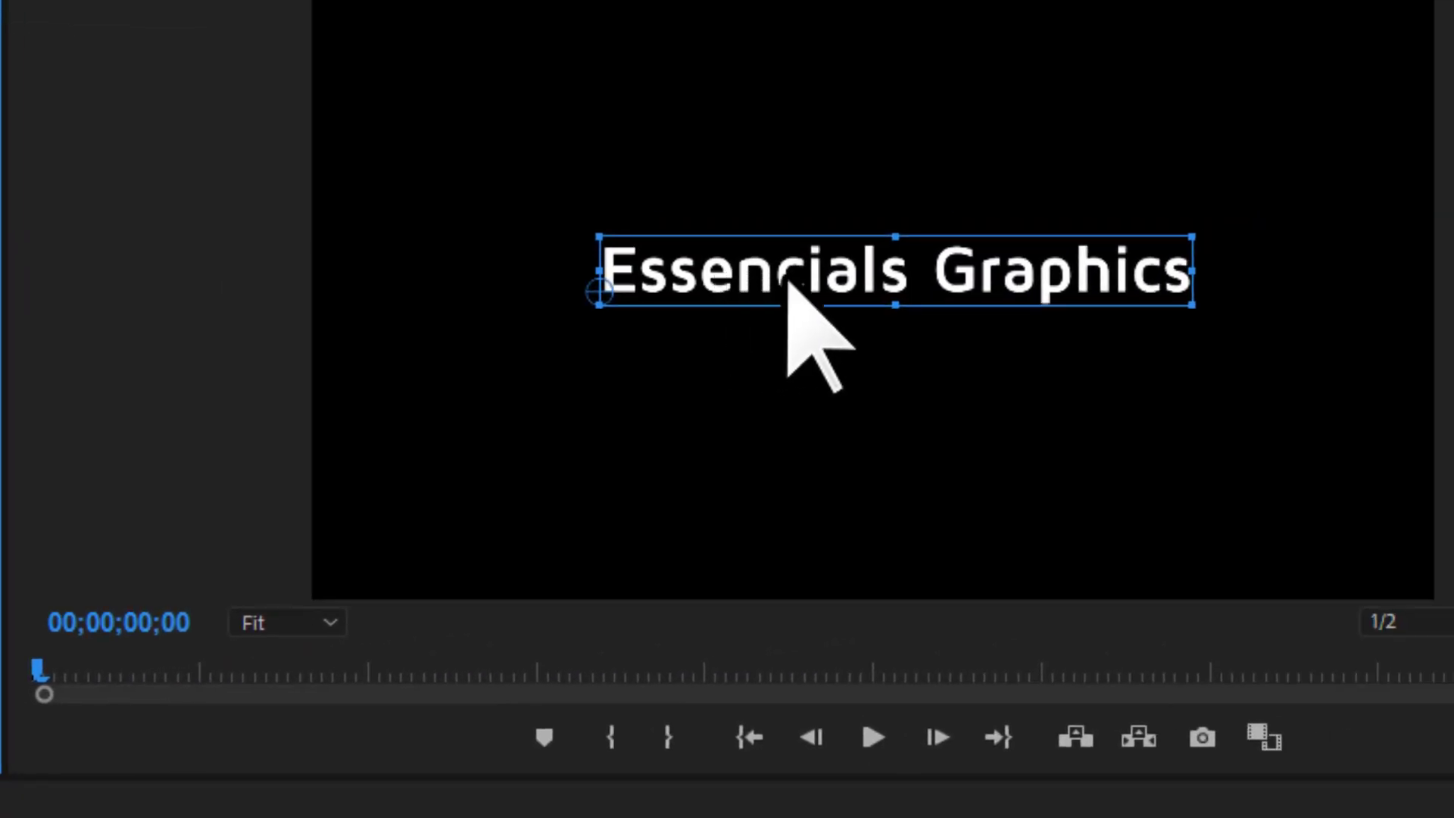
# Select the title text, undo stray typing, and type a person's full name.
pyautogui.doubleClick(789, 282)
pyautogui.moveTo(788, 258); pyautogui.dragTo(617, 198)
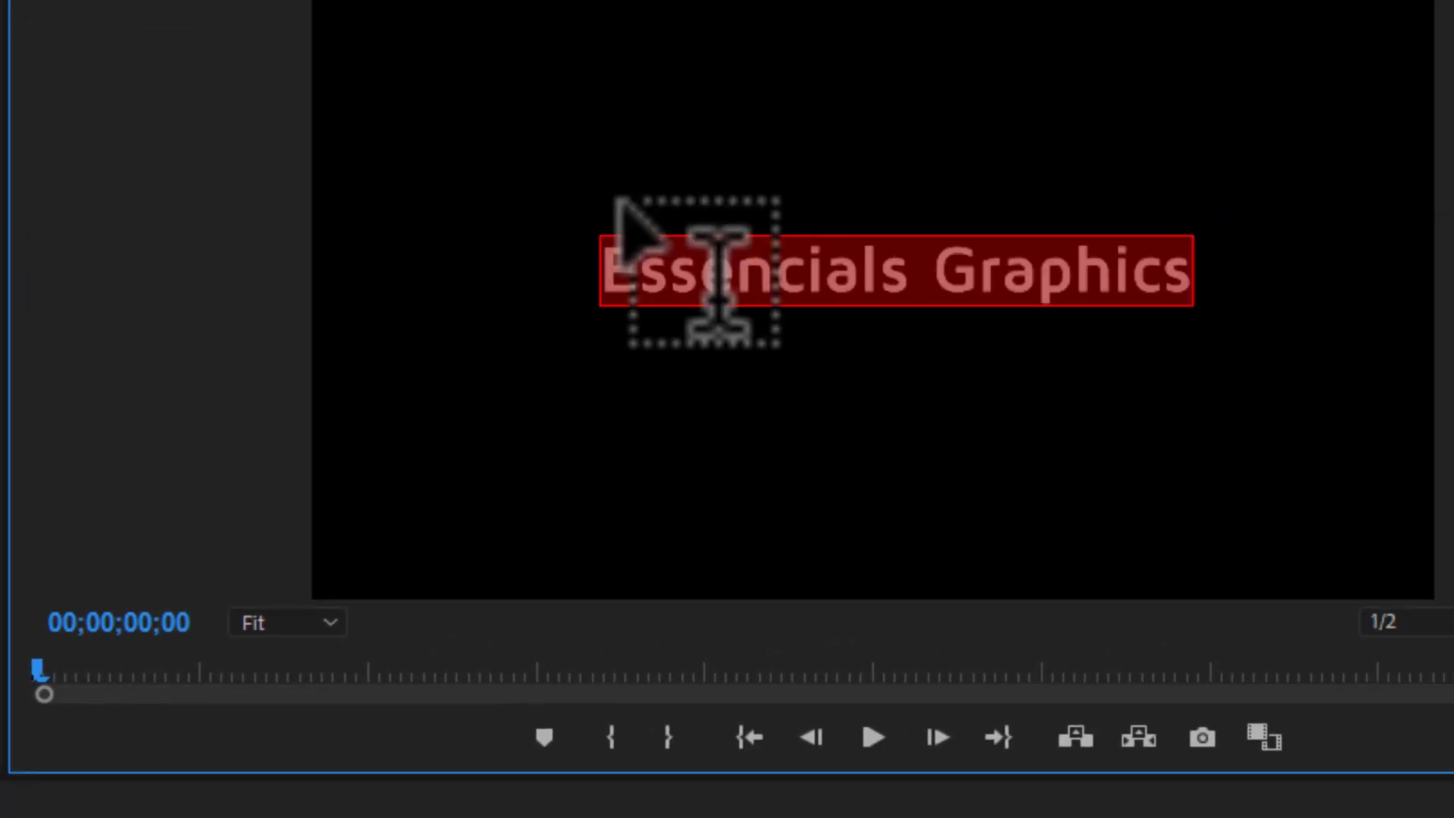
pyautogui.write('cvxckvhjh')
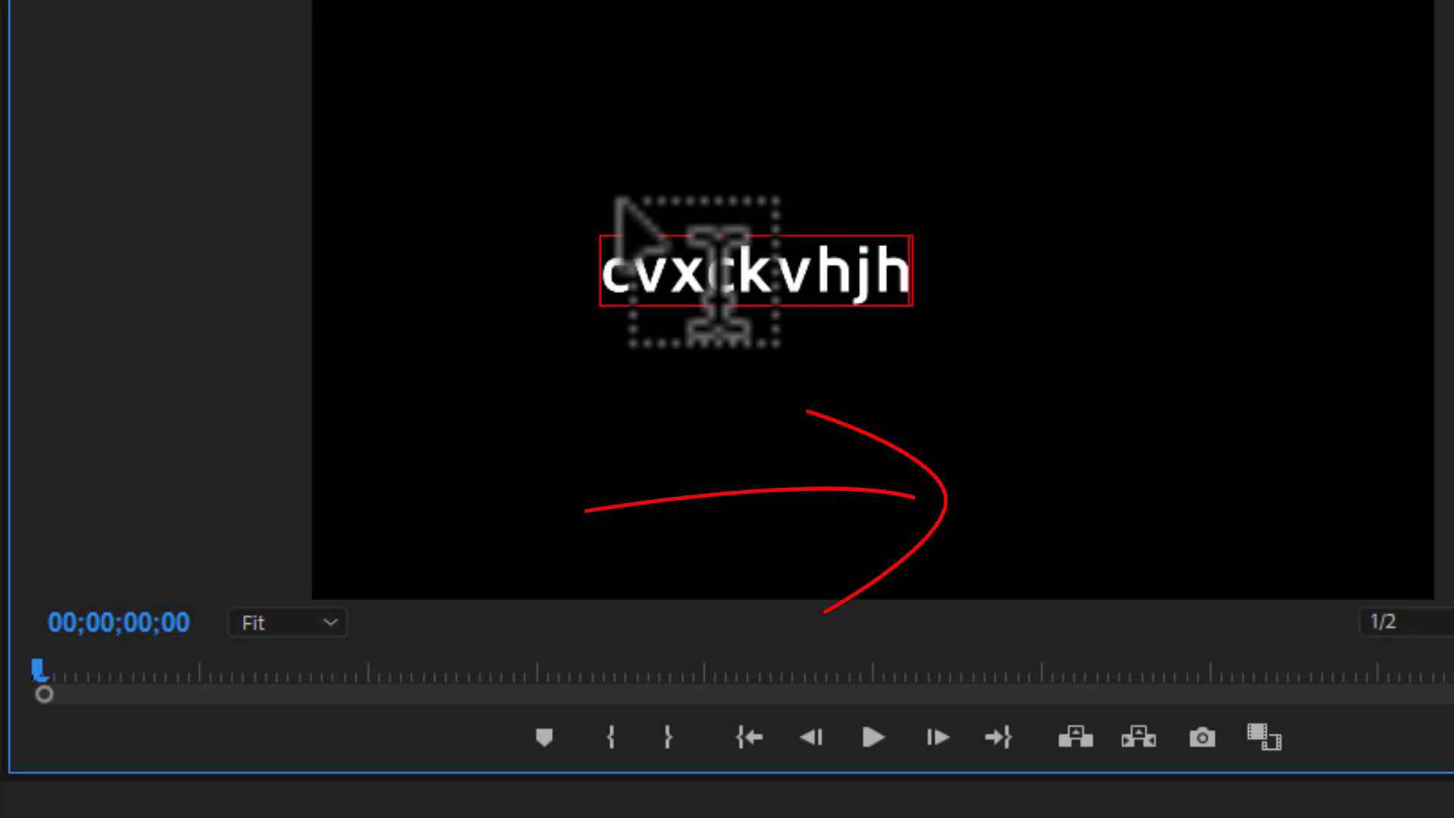
pyautogui.hotkey('ctrl', 'z')
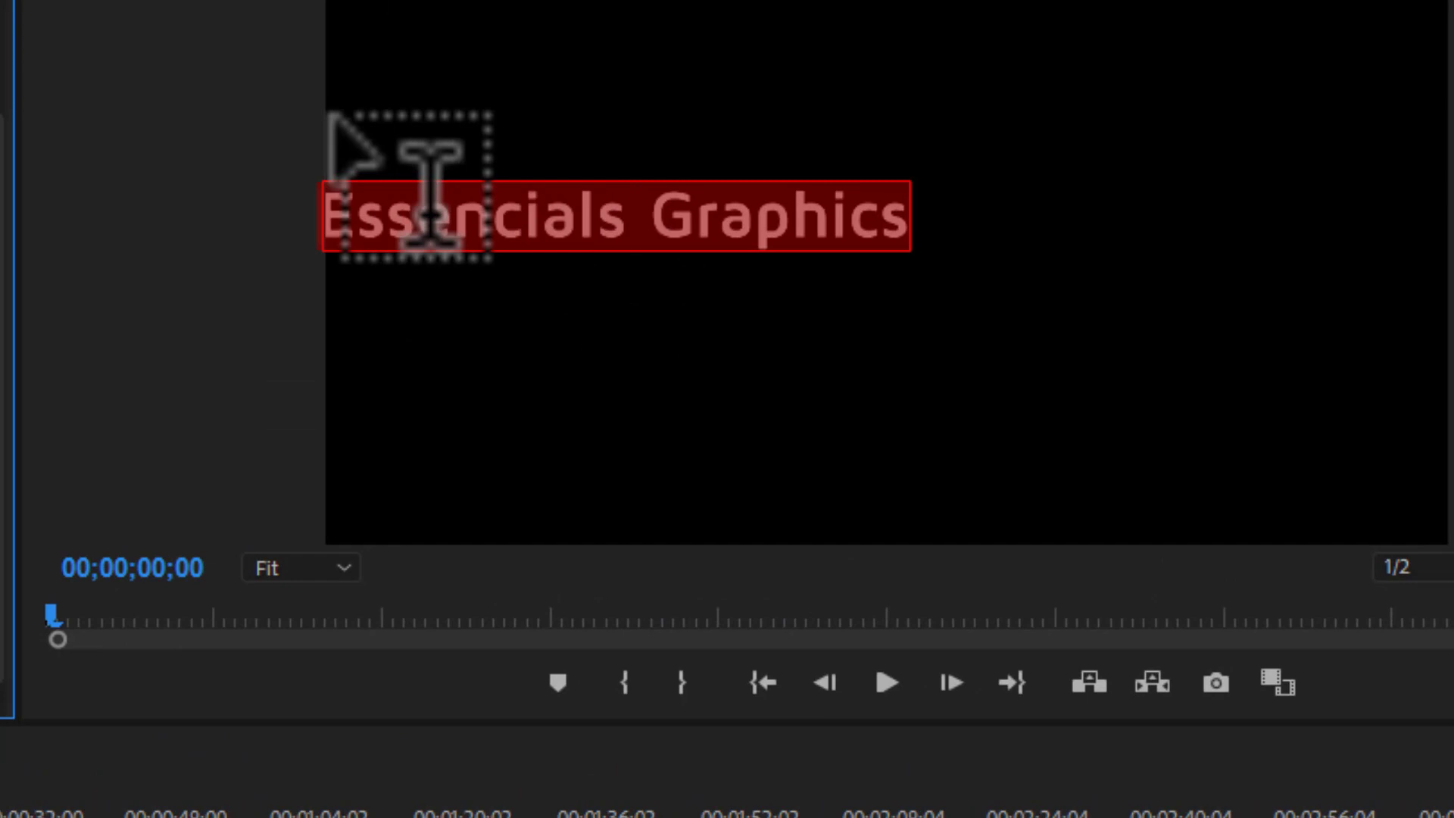
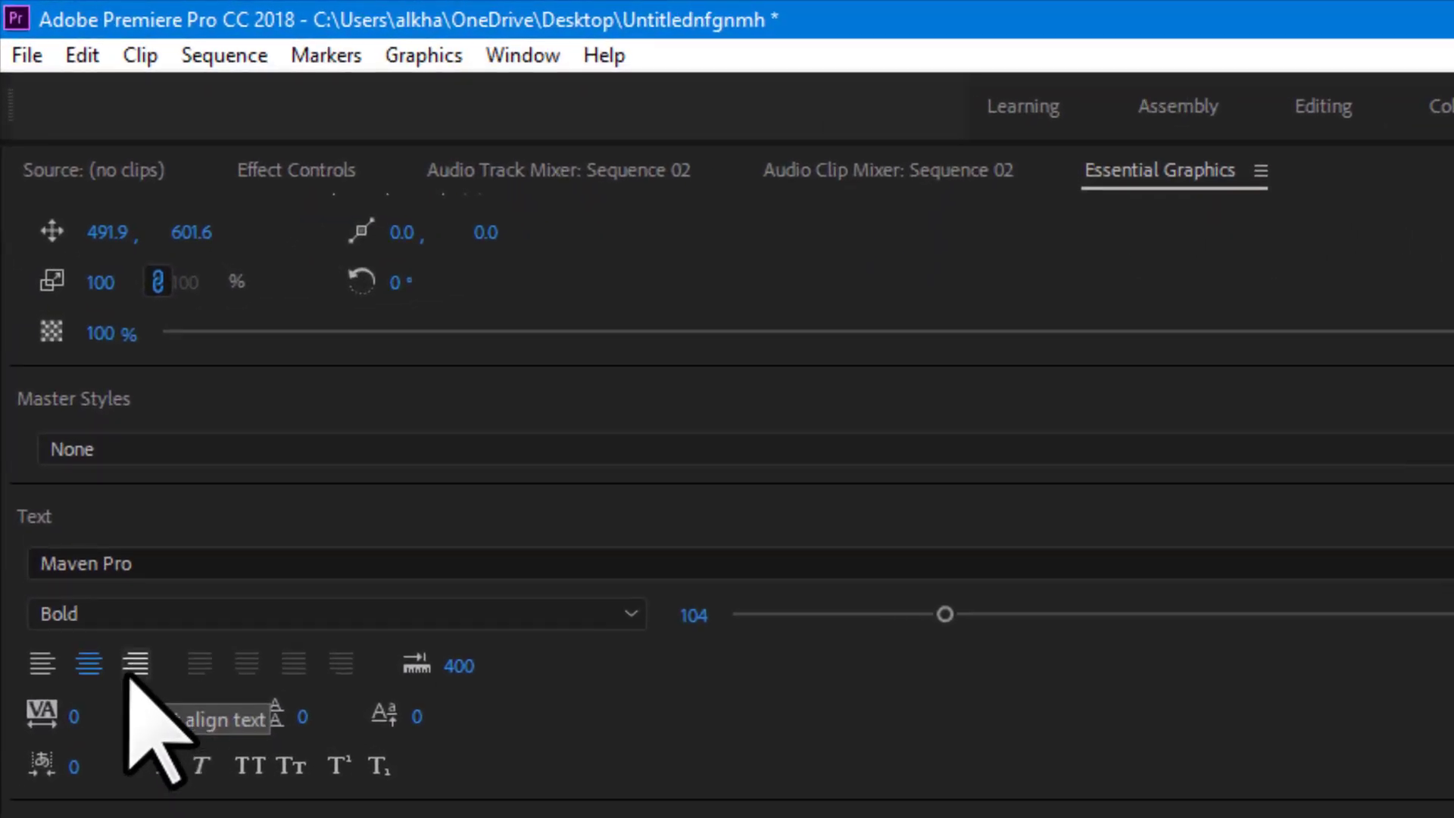
# Right-align the title text and delete stray characters typed into it.
pyautogui.click(132, 667)
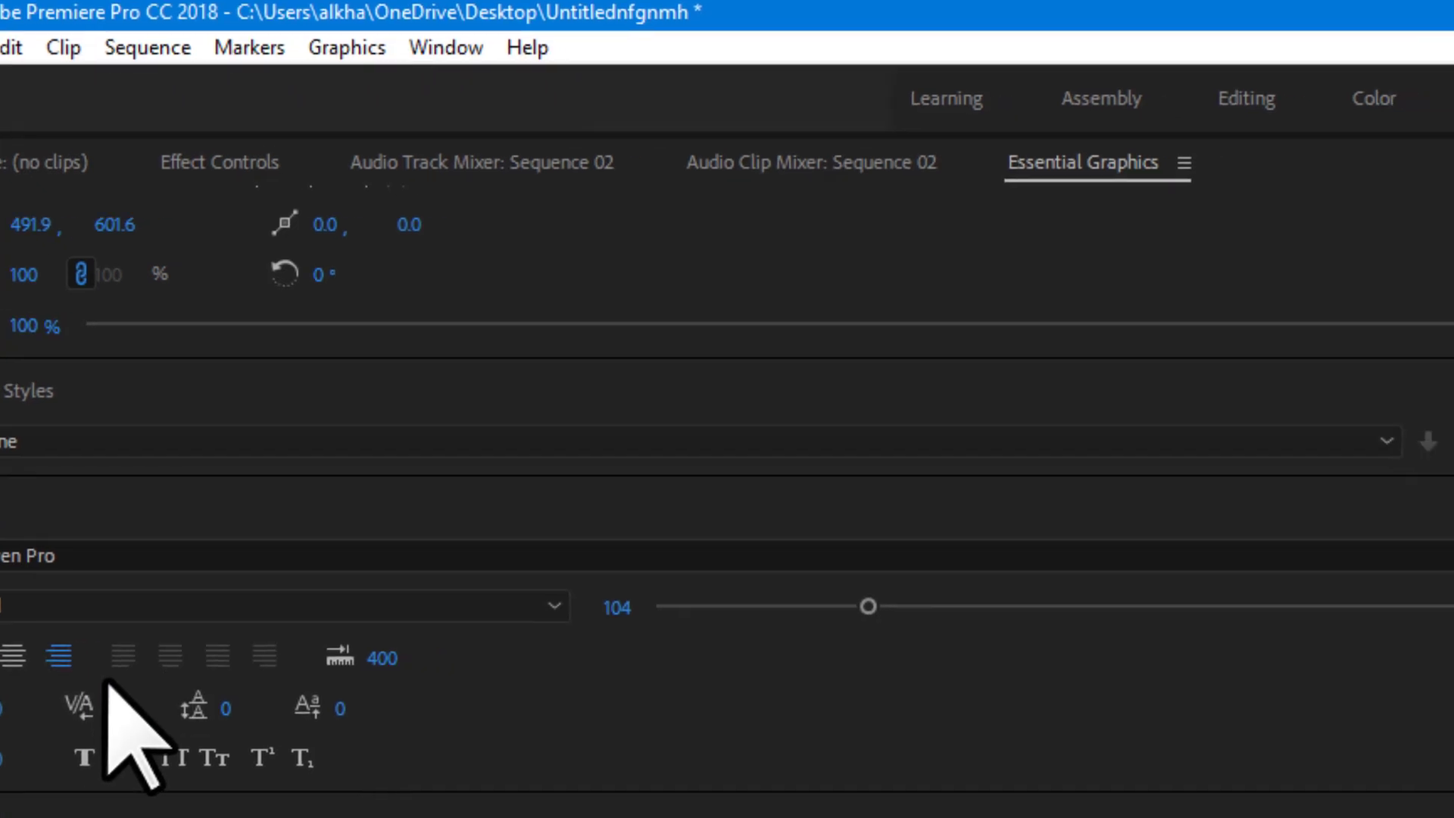
pyautogui.write('fnnmhnnm')
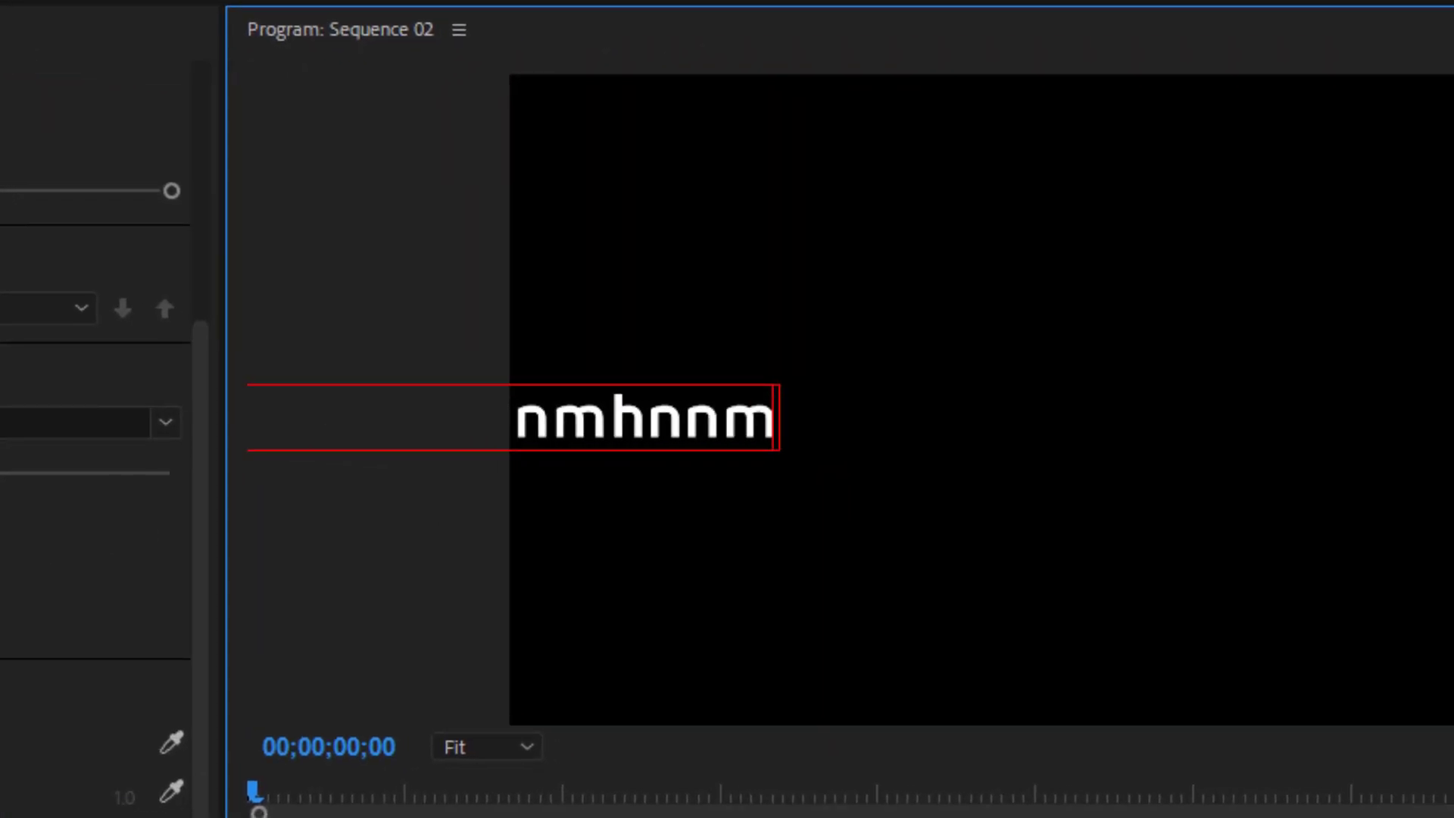
pyautogui.press('BackSpace')
pyautogui.press('BackSpace')
pyautogui.press('BackSpace')
pyautogui.press('BackSpace')
pyautogui.press('BackSpace')
pyautogui.press('BackSpace')
pyautogui.press('BackSpace')
pyautogui.press('BackSpace')
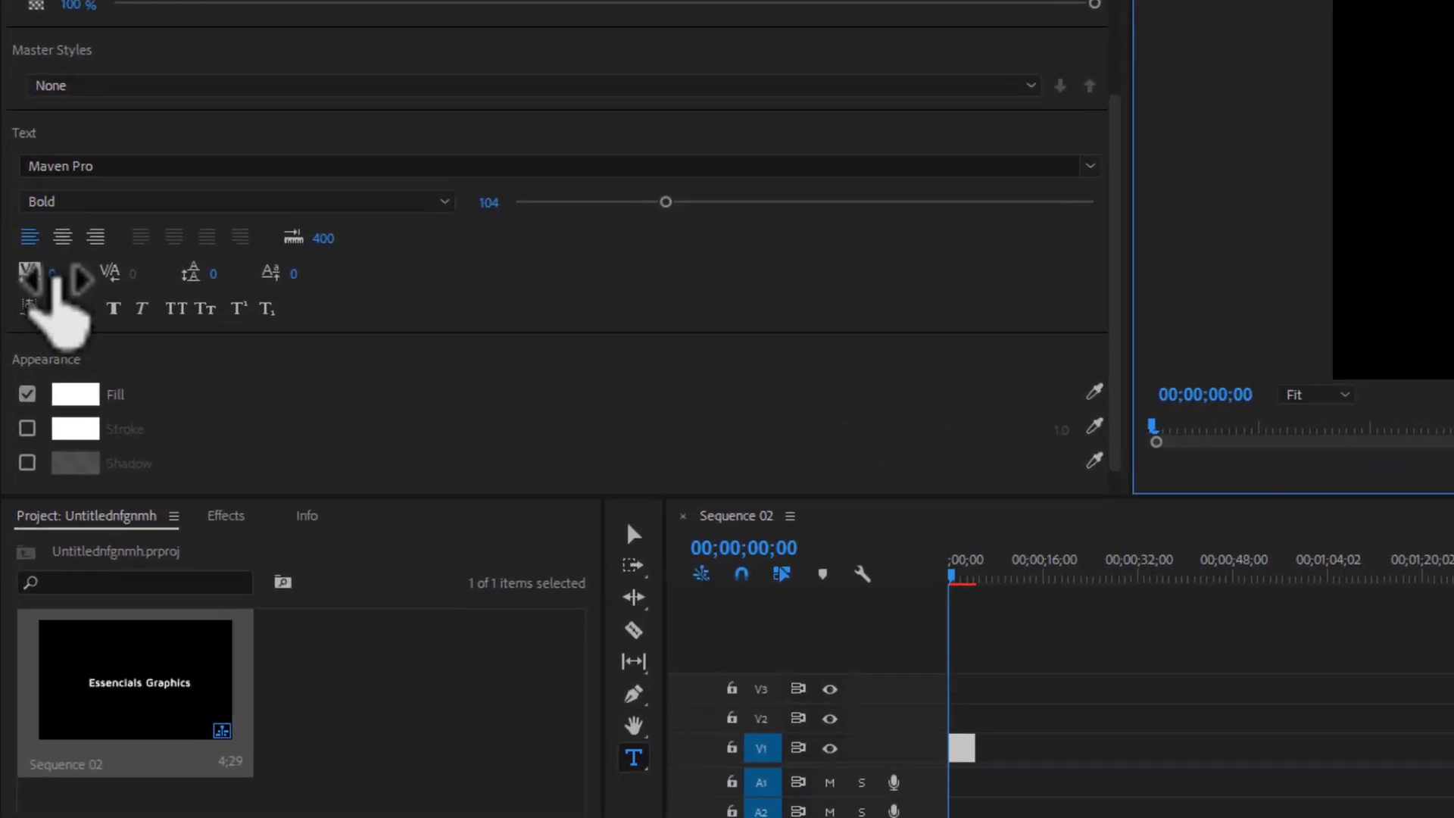
# Set Tracking to 200 and drag the title left in the frame.
pyautogui.click(76, 224)
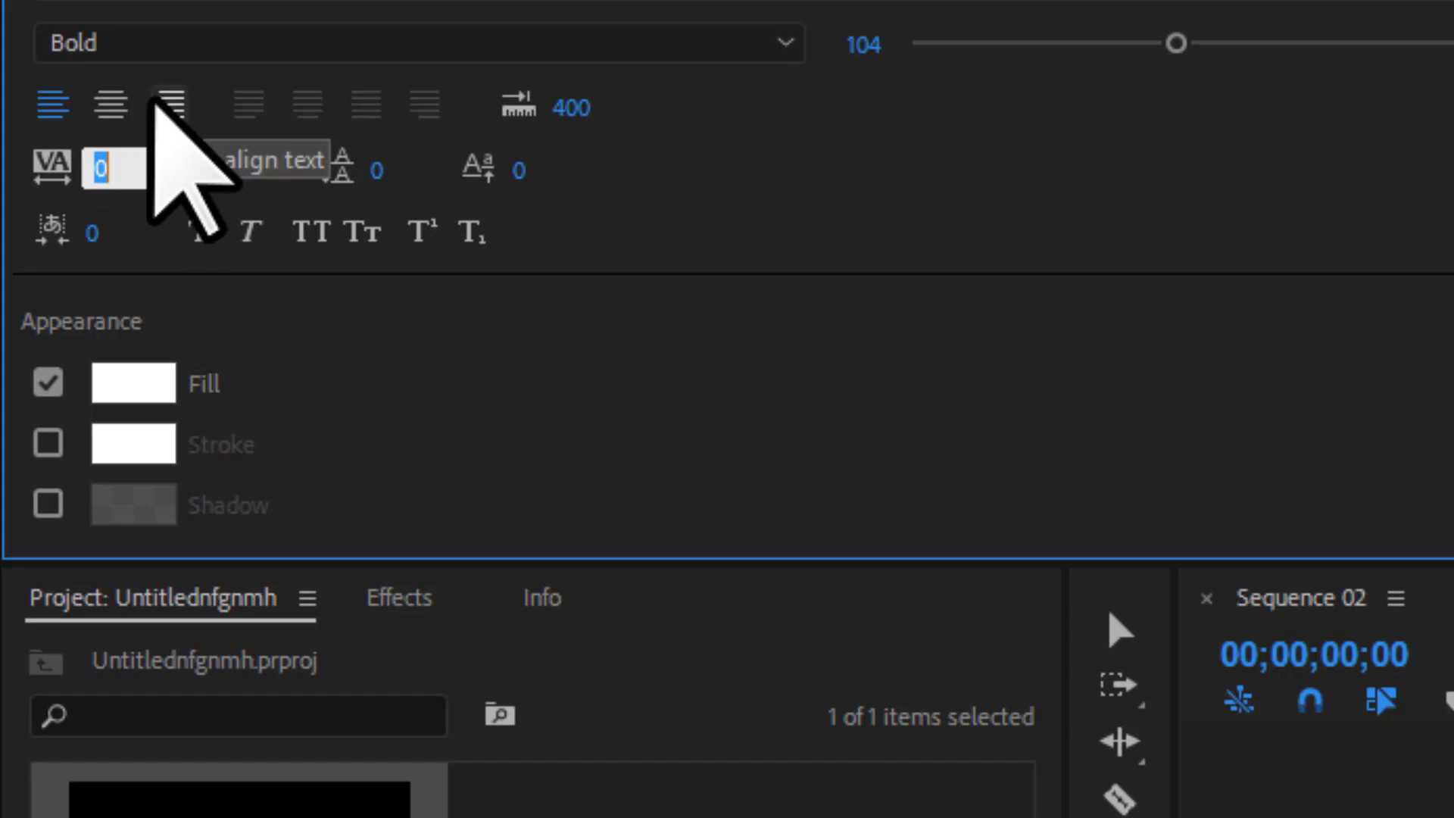
pyautogui.write('200')
pyautogui.press('Return')
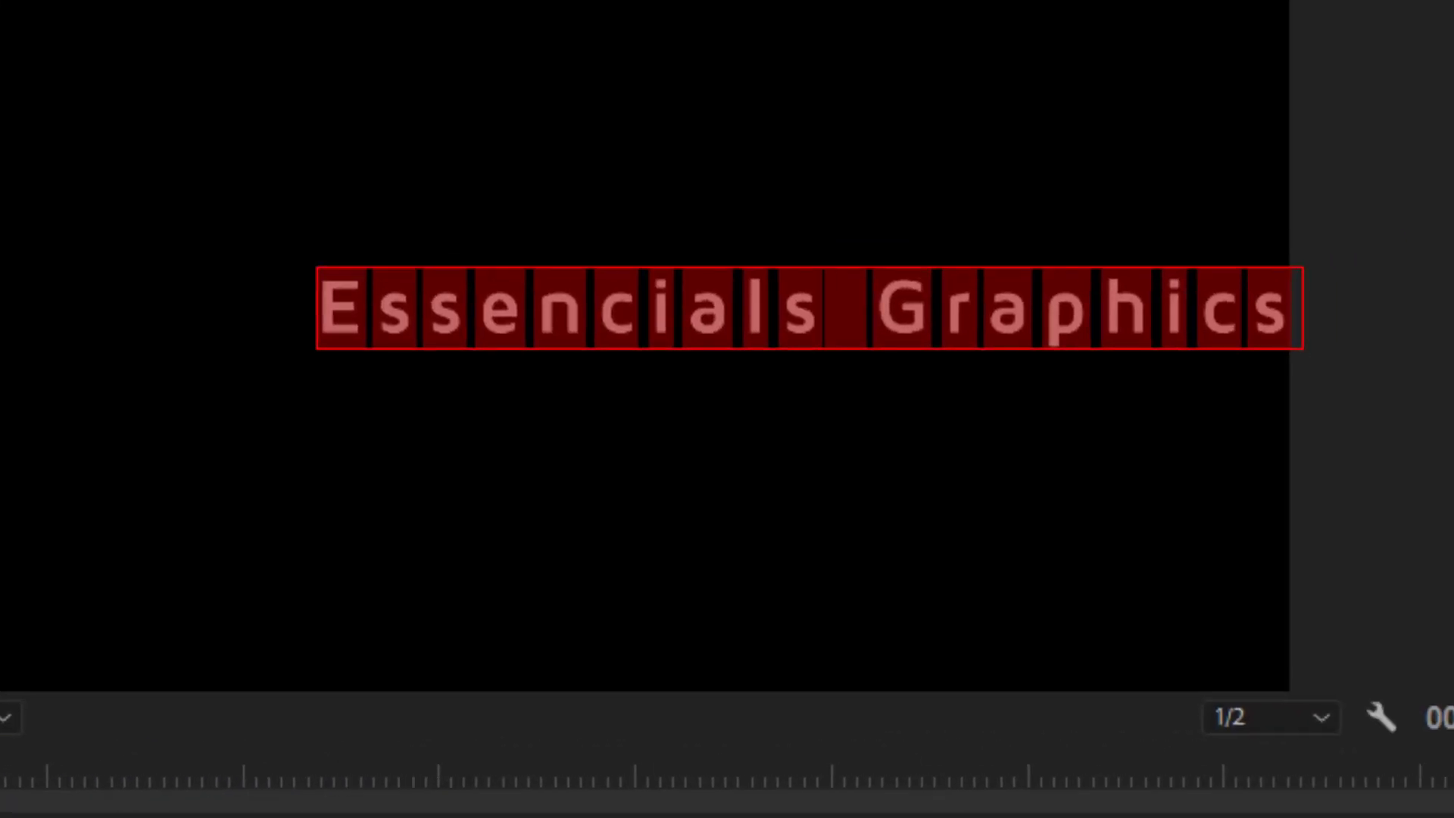
pyautogui.moveTo(1278, 266); pyautogui.dragTo(1148, 268)
pyautogui.moveTo(805, 311); pyautogui.dragTo(800, 312)
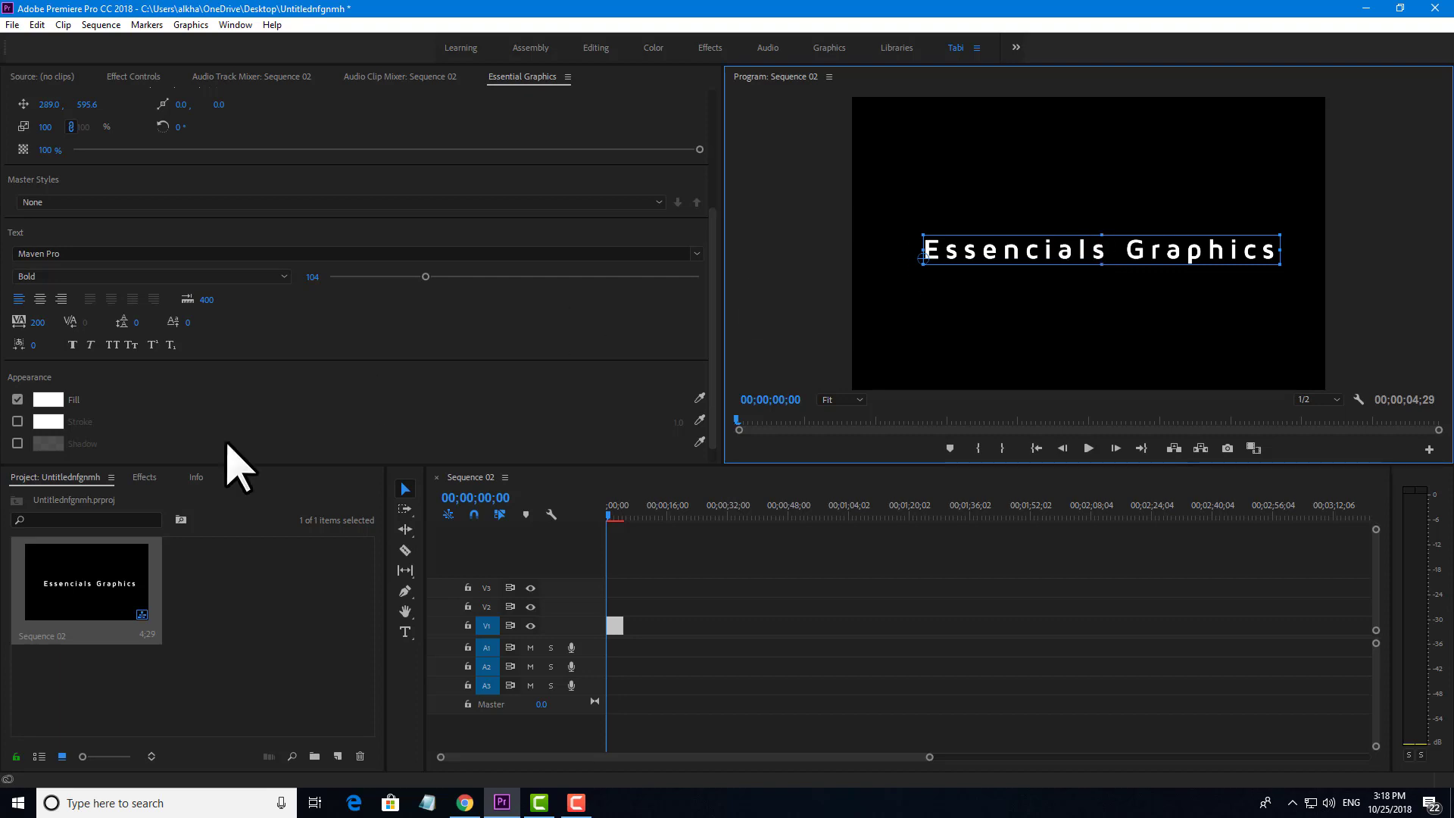
# Lower the title's Tracking to 100.
pyautogui.click(38, 322)
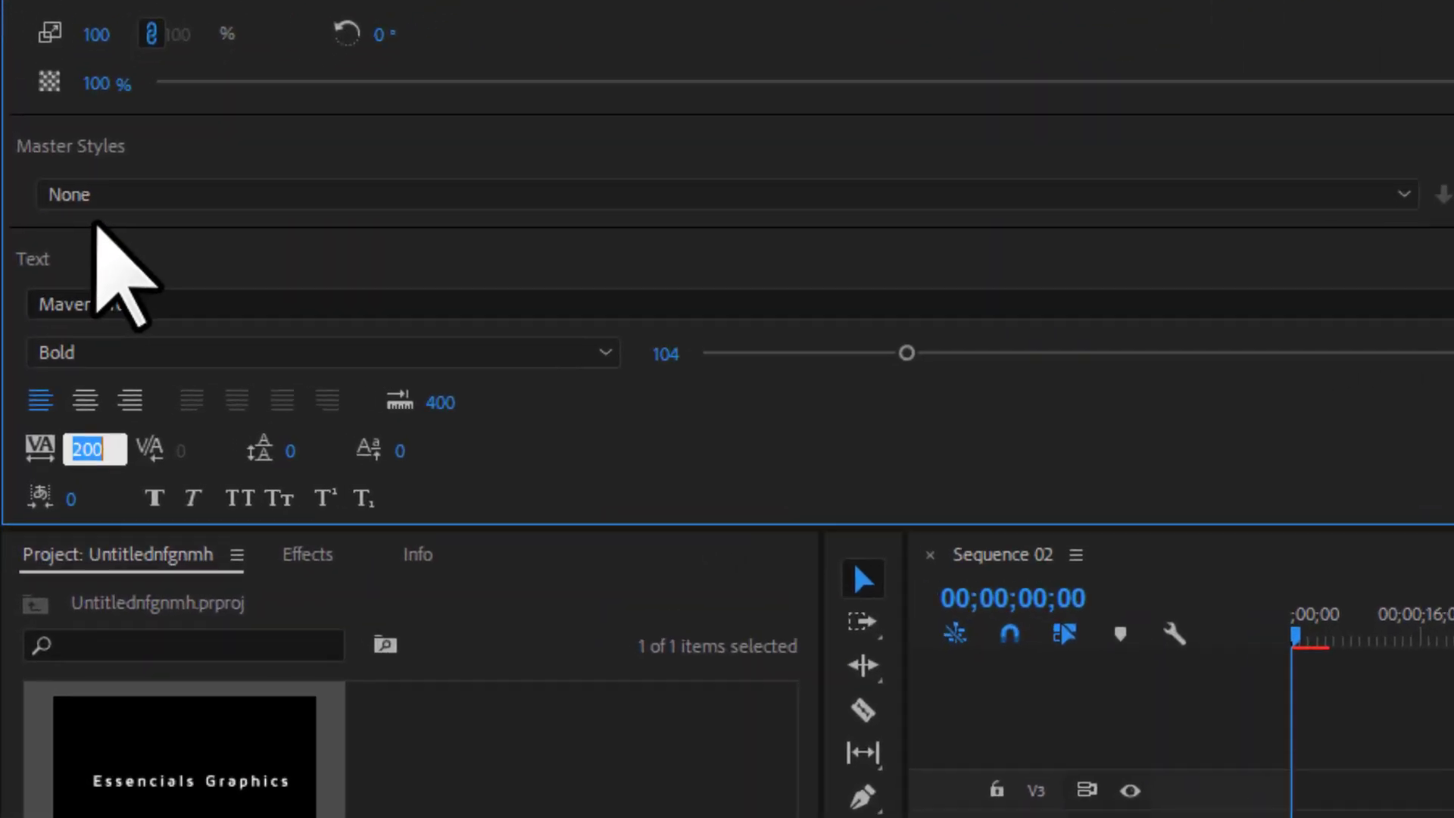
pyautogui.scroll(-4, 125, 420)
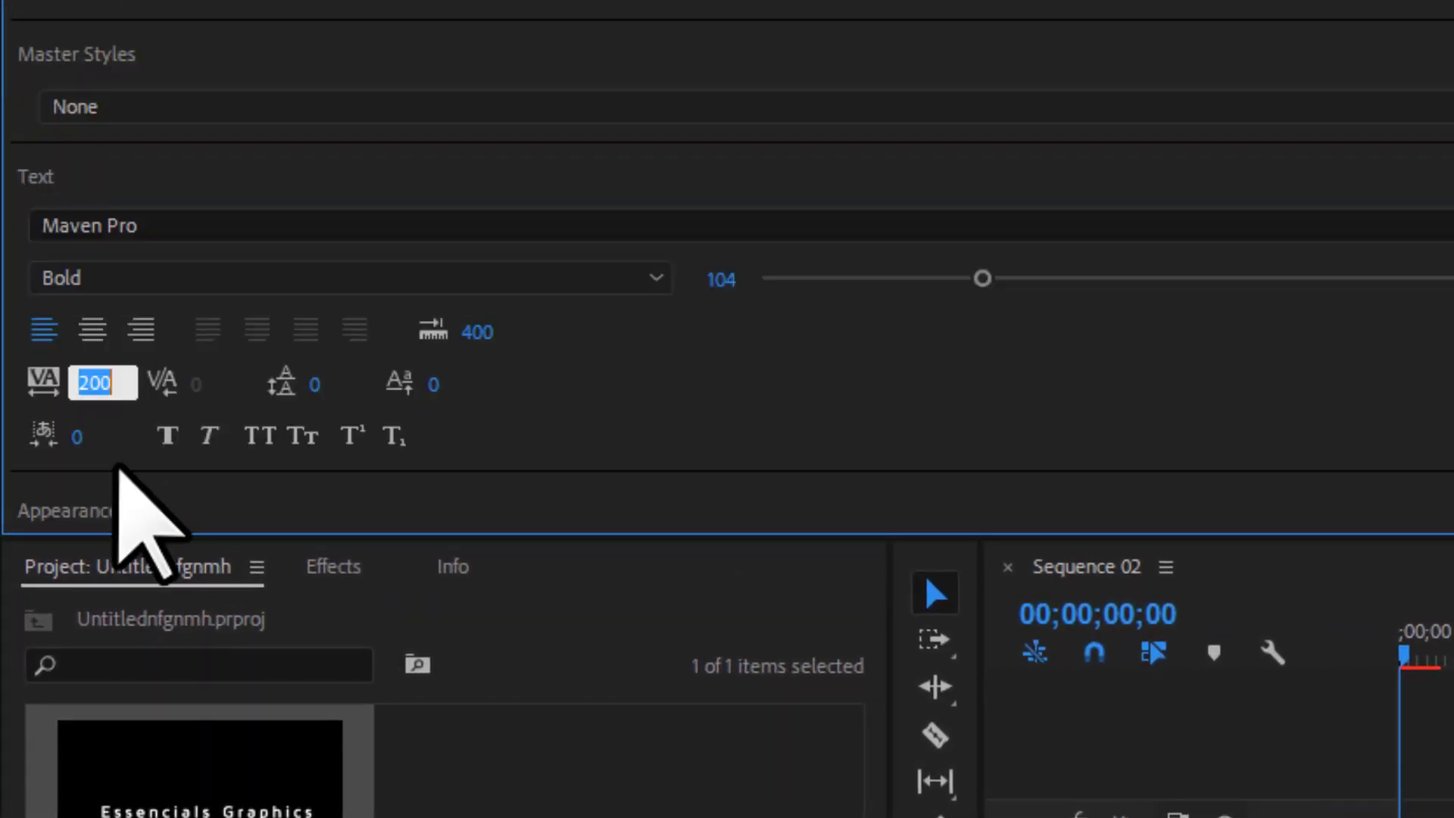
pyautogui.press('Return')
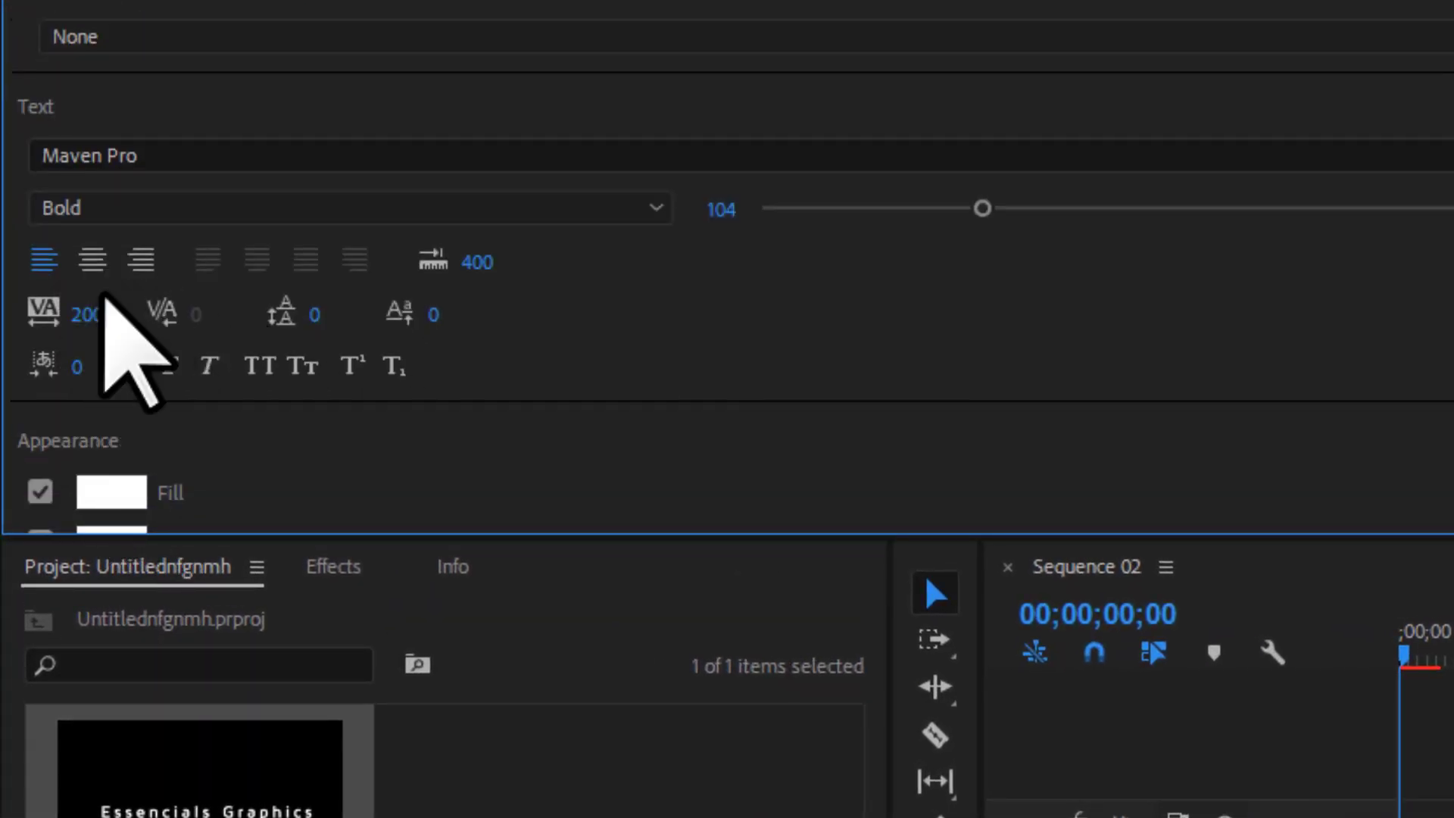
pyautogui.click(97, 313)
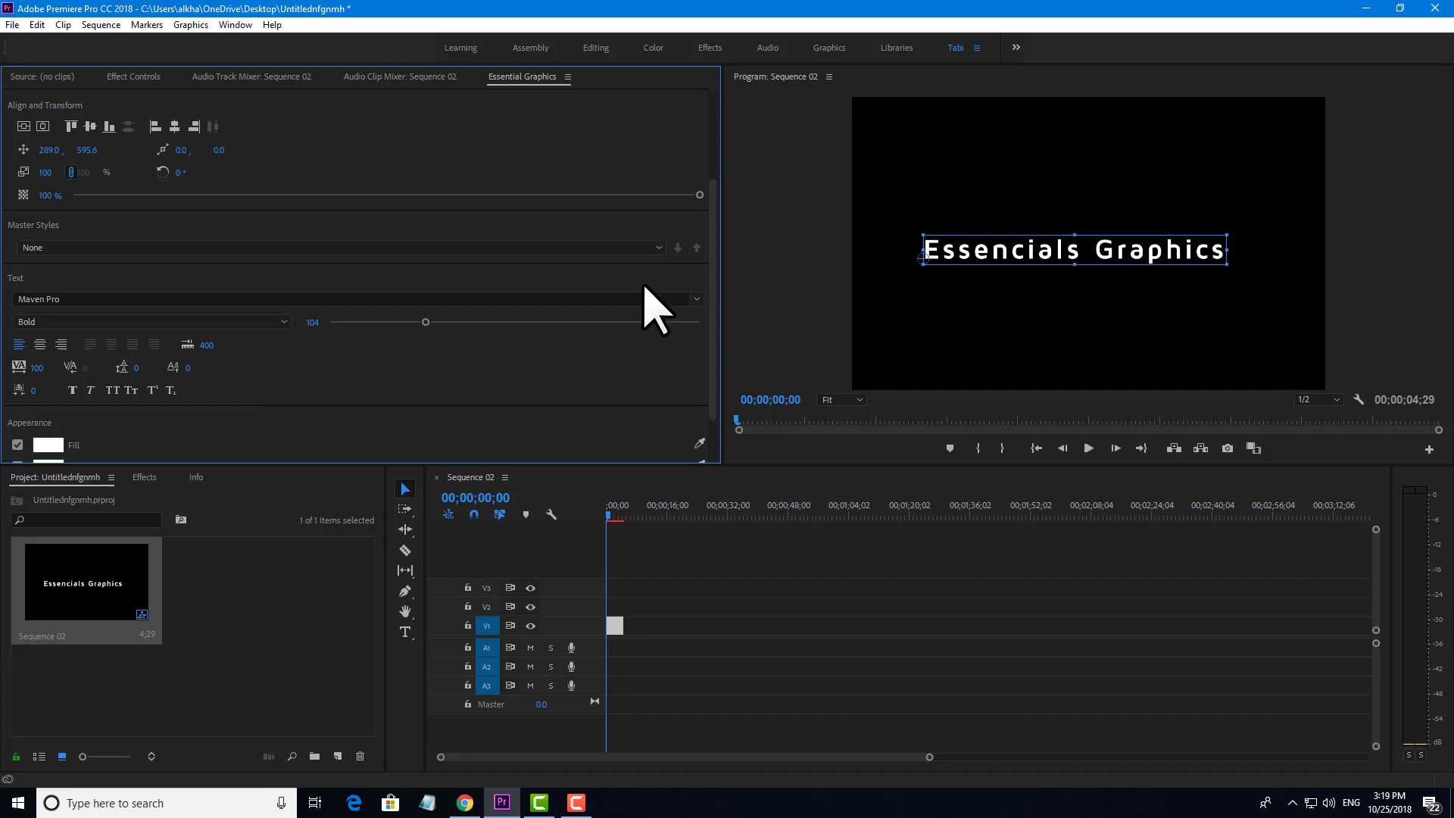
pyautogui.scroll(-1, 379, 424)
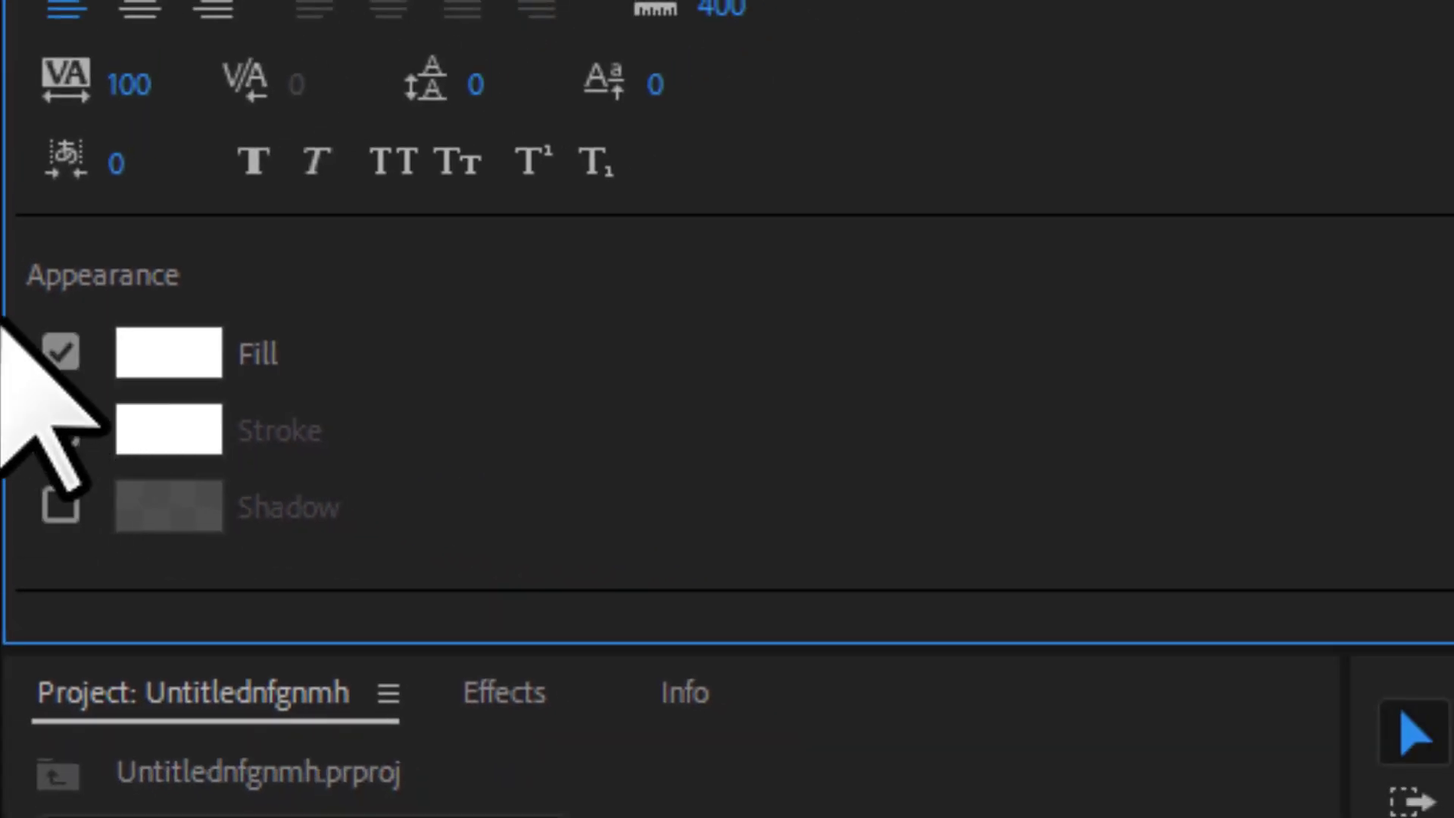
# Change the Essencials Graphics title's fill colour from white to a bright cyan.
pyautogui.click(53, 348)
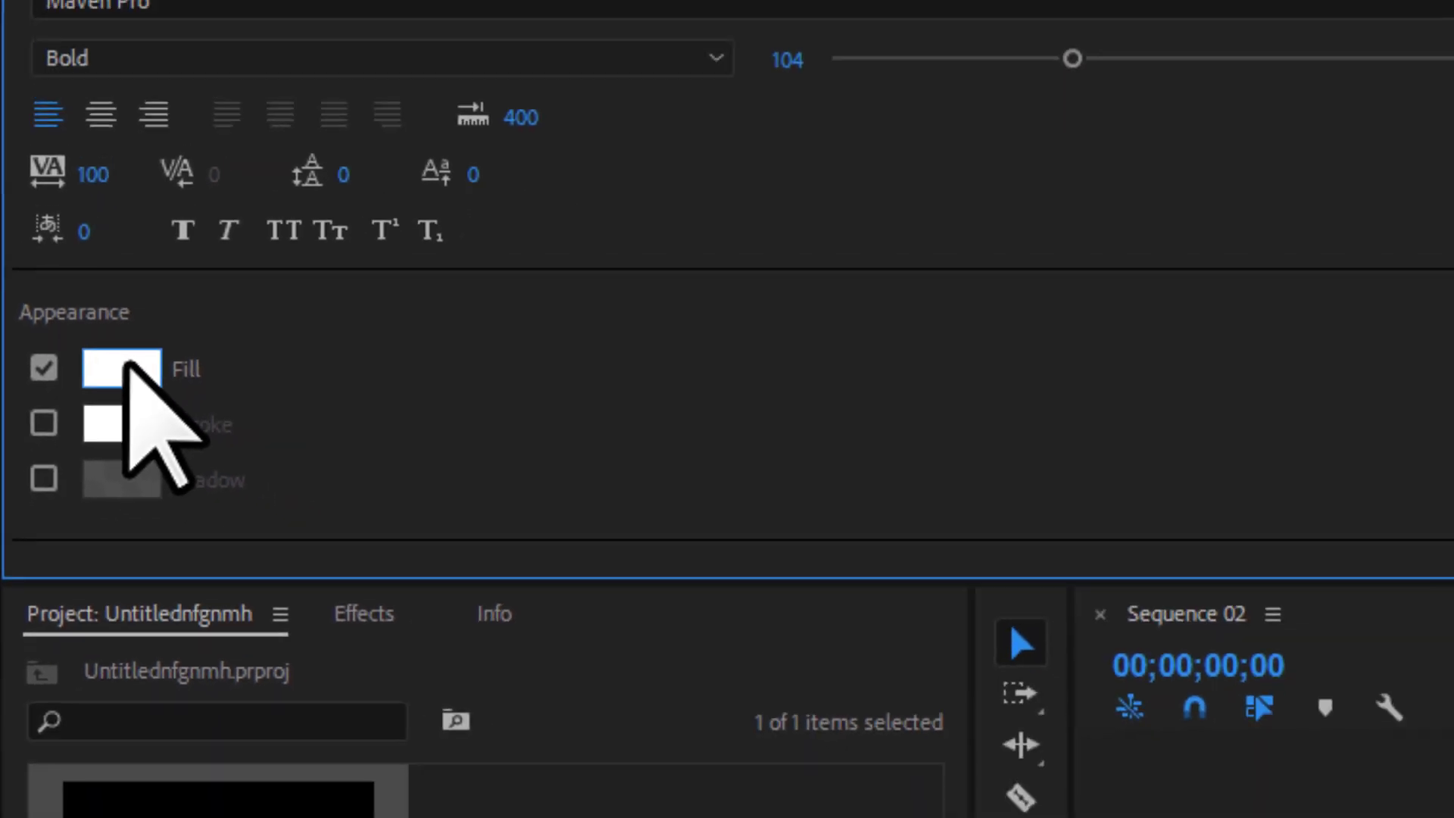
pyautogui.click(90, 377)
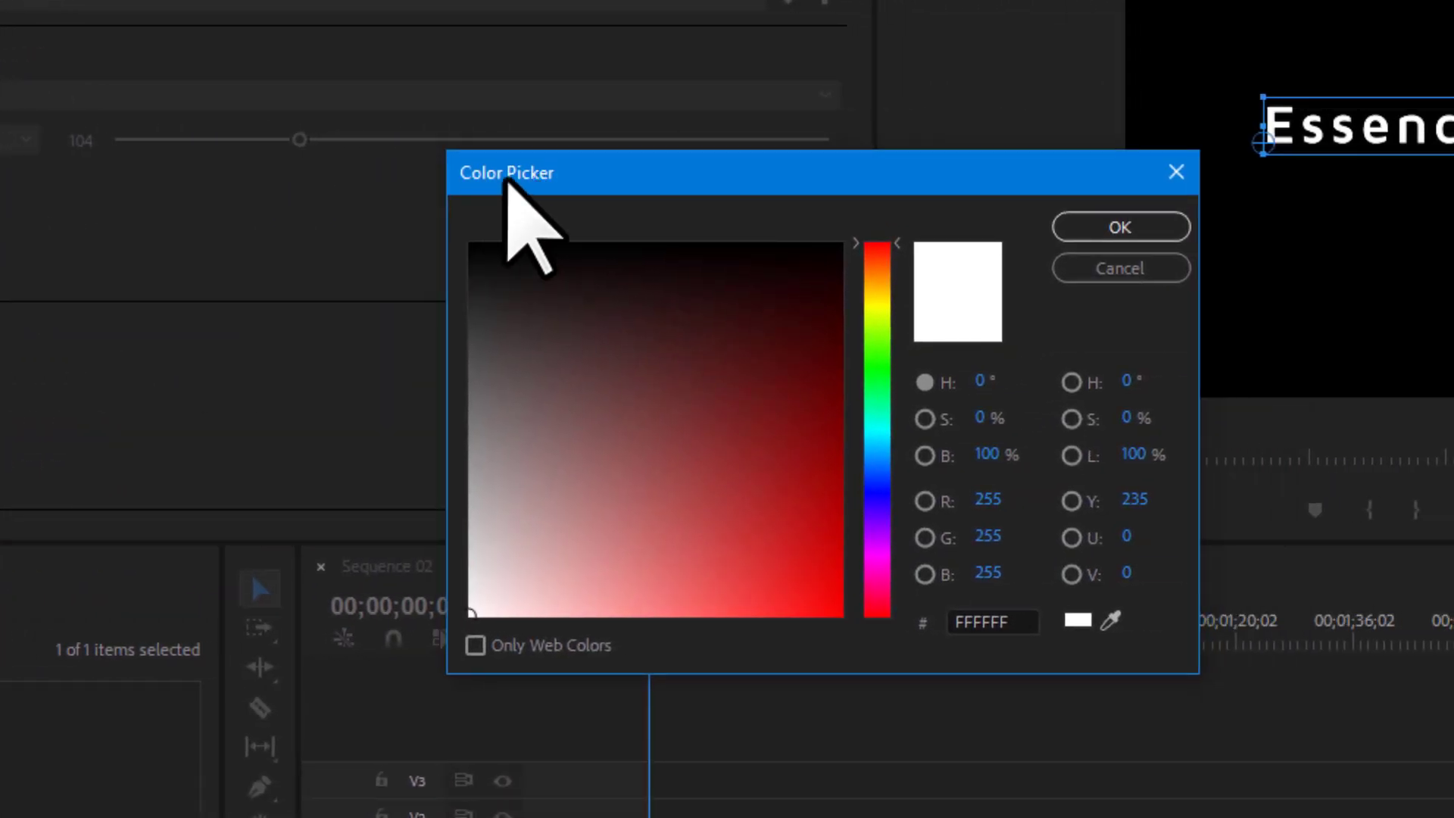
pyautogui.moveTo(685, 438)
pyautogui.mouseDown()
pyautogui.moveTo(740, 381)
pyautogui.moveTo(815, 468)
pyautogui.moveTo(825, 315)
pyautogui.moveTo(762, 470)
pyautogui.mouseUp()
pyautogui.moveTo(871, 477)
pyautogui.mouseDown()
pyautogui.moveTo(871, 433)
pyautogui.moveTo(809, 445)
pyautogui.moveTo(811, 581)
pyautogui.mouseUp()
pyautogui.click(1068, 229)
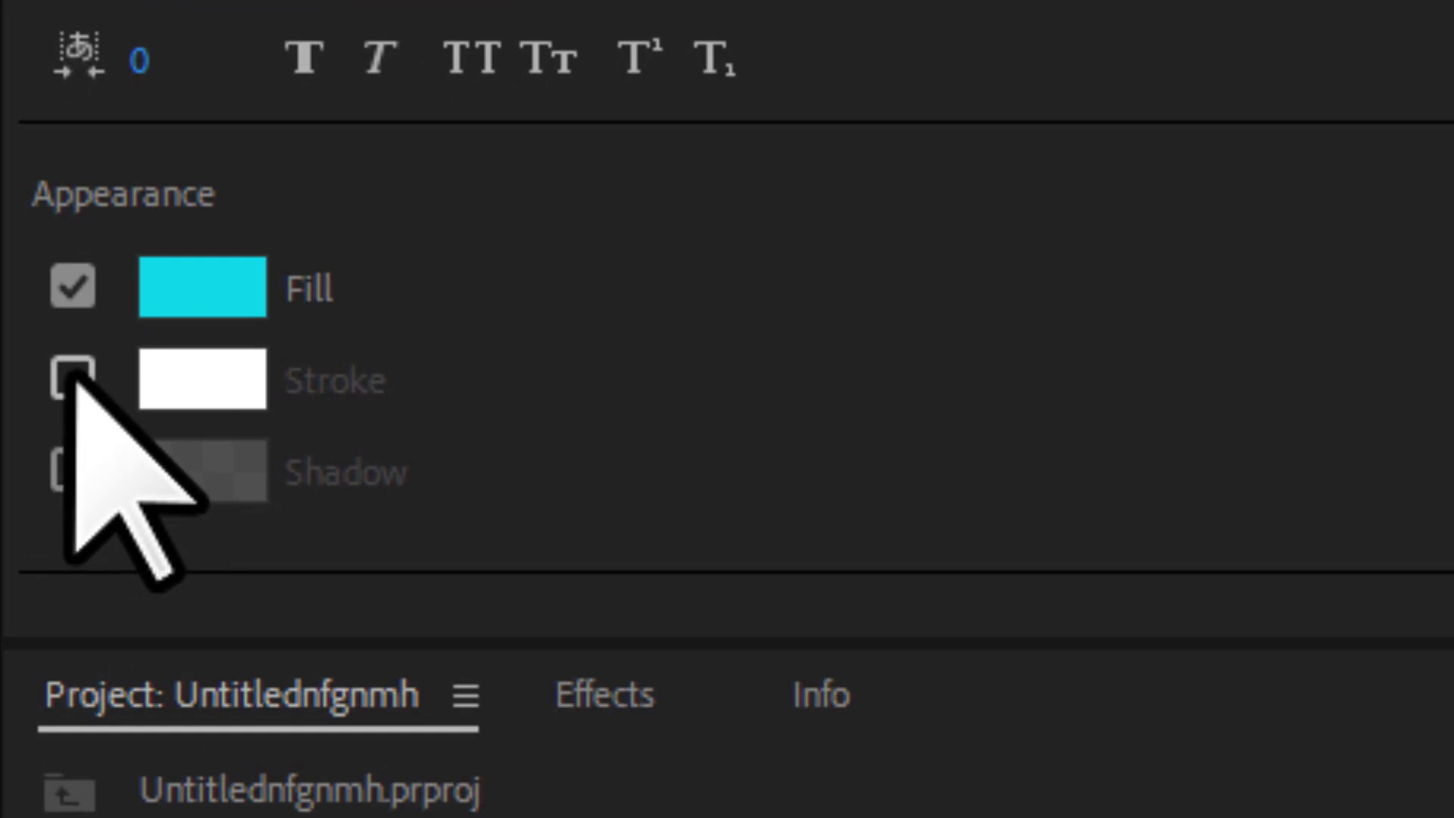
# Add a green outline stroke around the title.
pyautogui.click(68, 378)
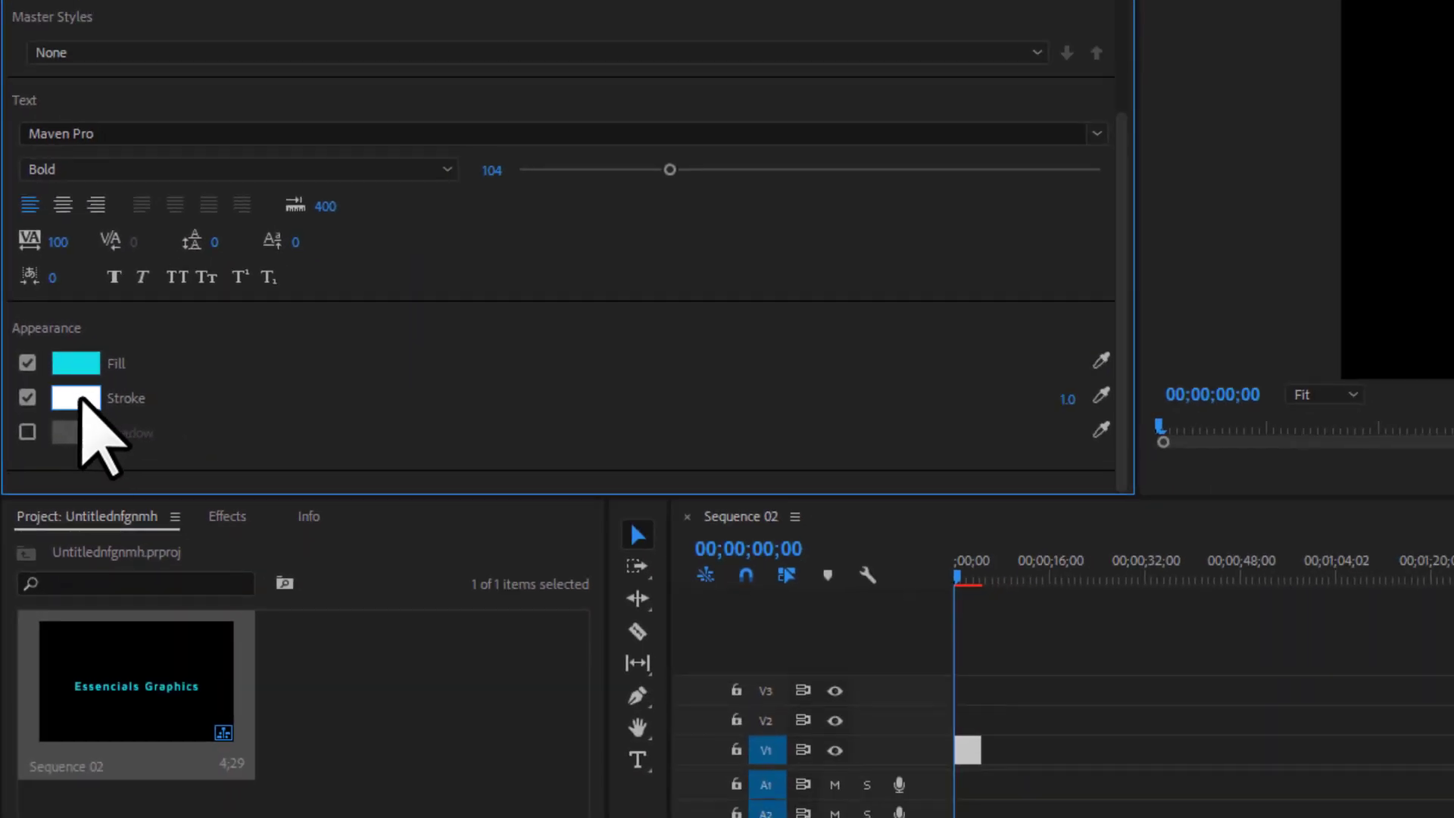
pyautogui.click(76, 400)
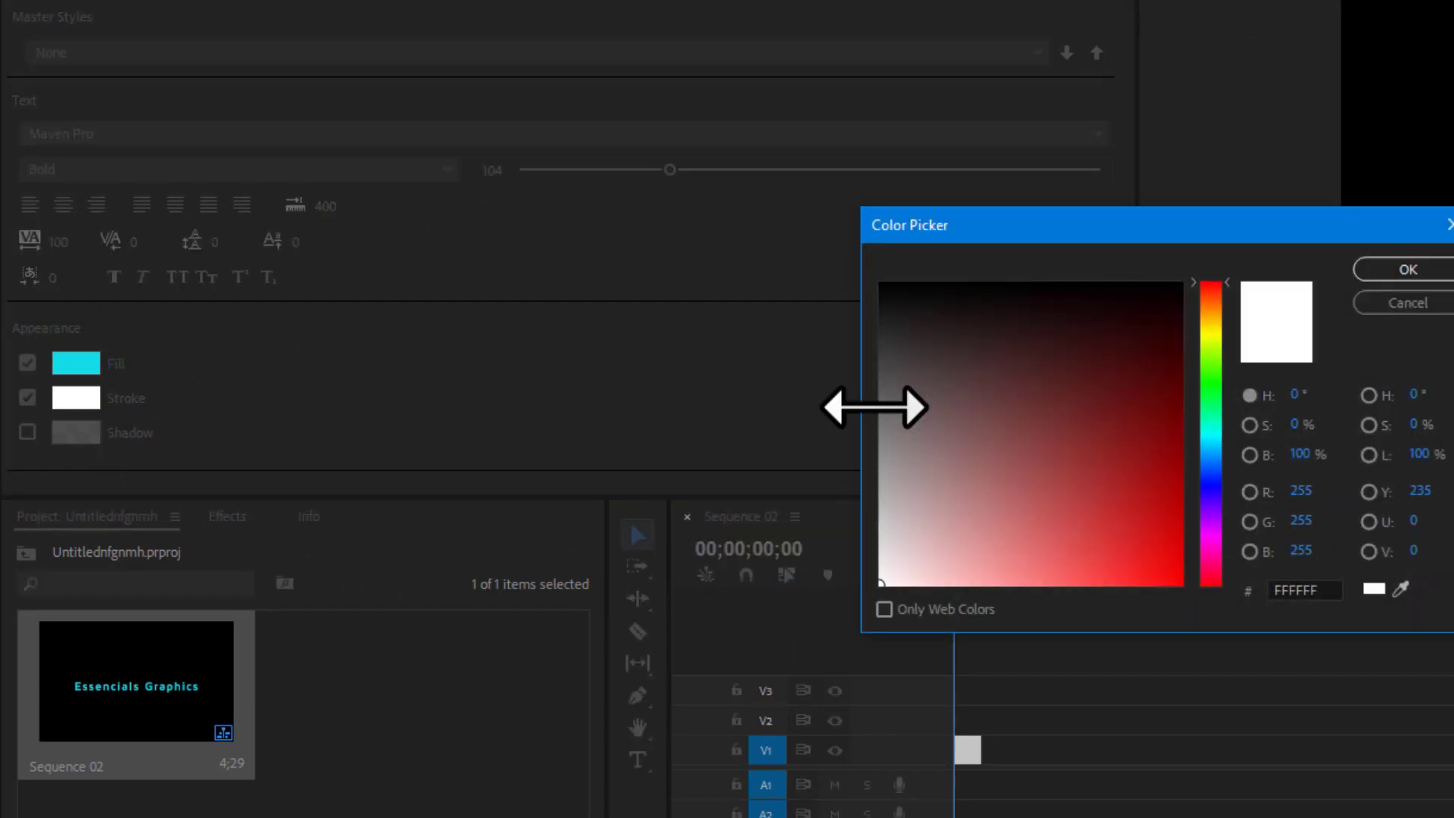
pyautogui.moveTo(1195, 413); pyautogui.dragTo(1211, 357)
pyautogui.moveTo(1118, 439); pyautogui.dragTo(1170, 553)
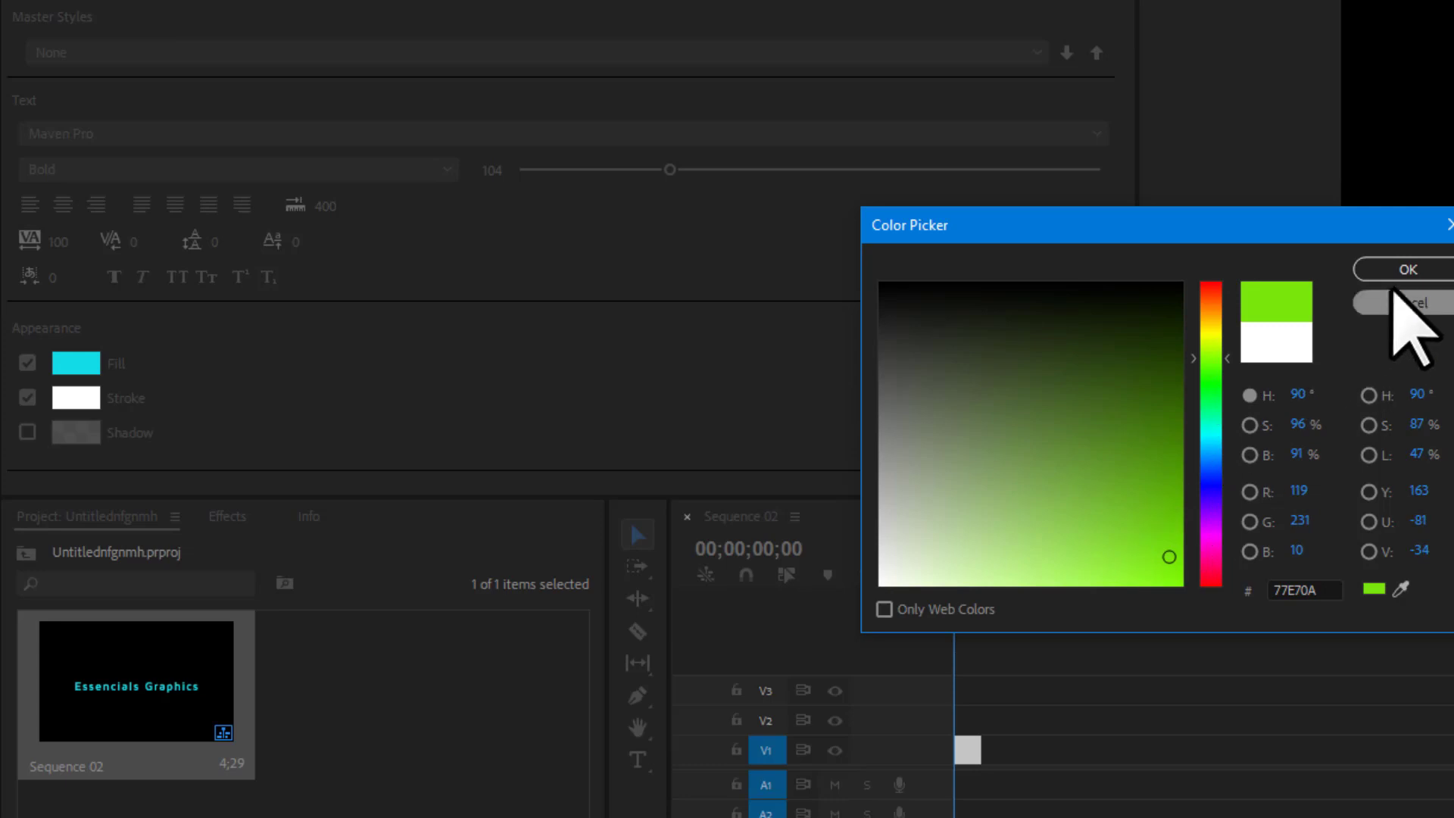
pyautogui.click(1386, 272)
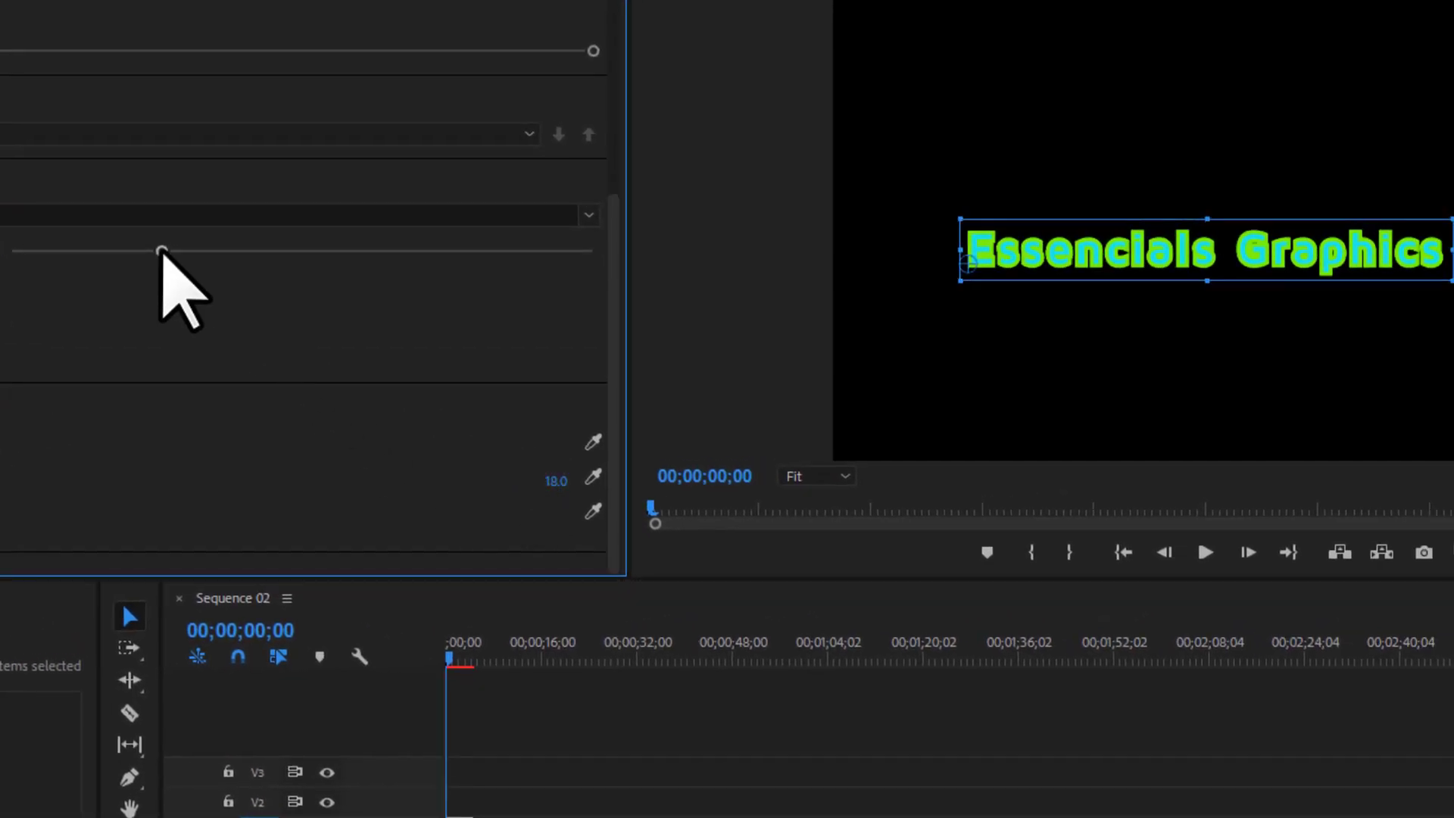
# Widen the letter spacing, then undo the recent size and stroke changes.
pyautogui.moveTo(162, 250); pyautogui.dragTo(490, 250)
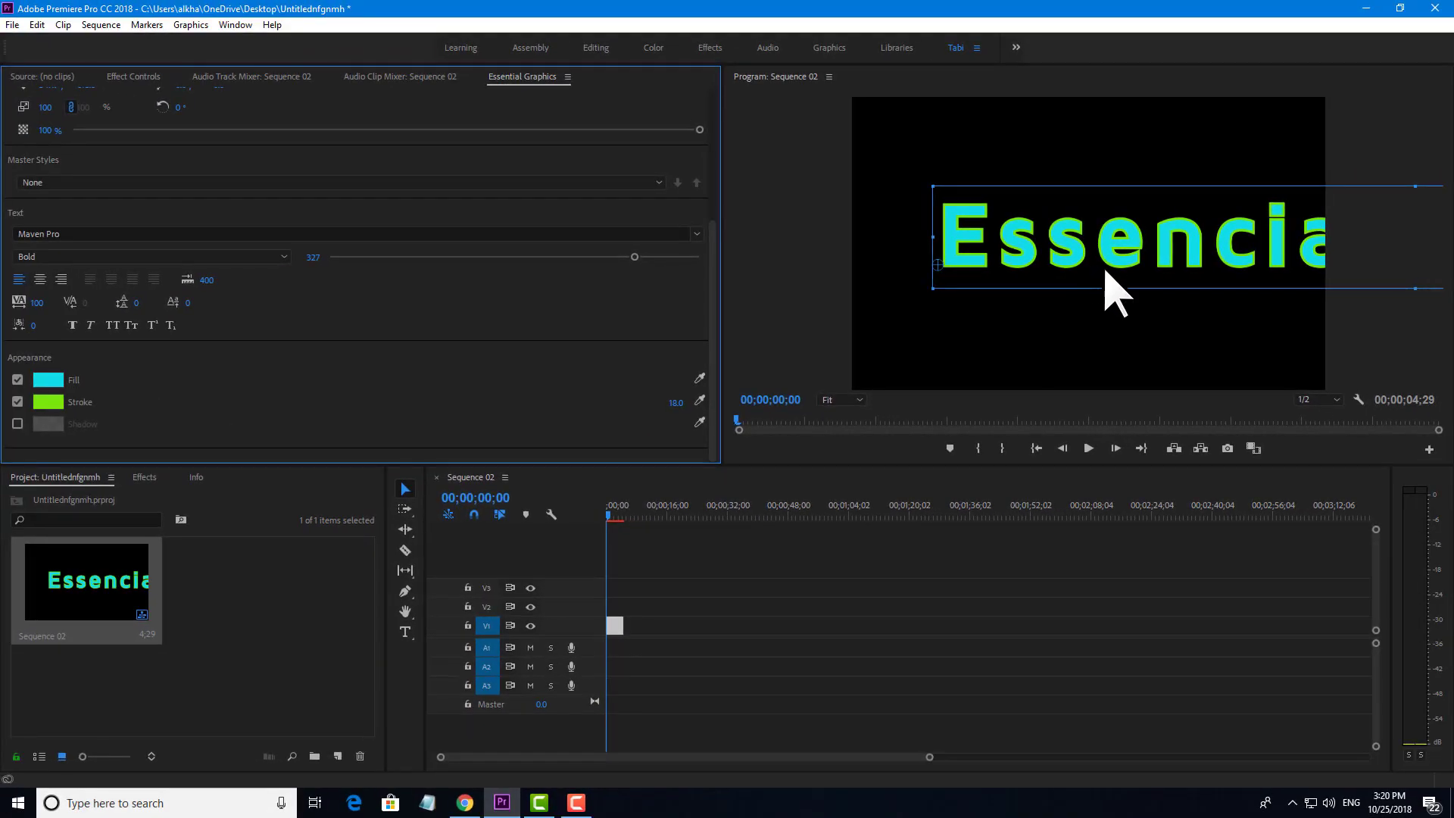
pyautogui.hotkey('ctrl', 'z')
pyautogui.hotkey('ctrl', 'z')
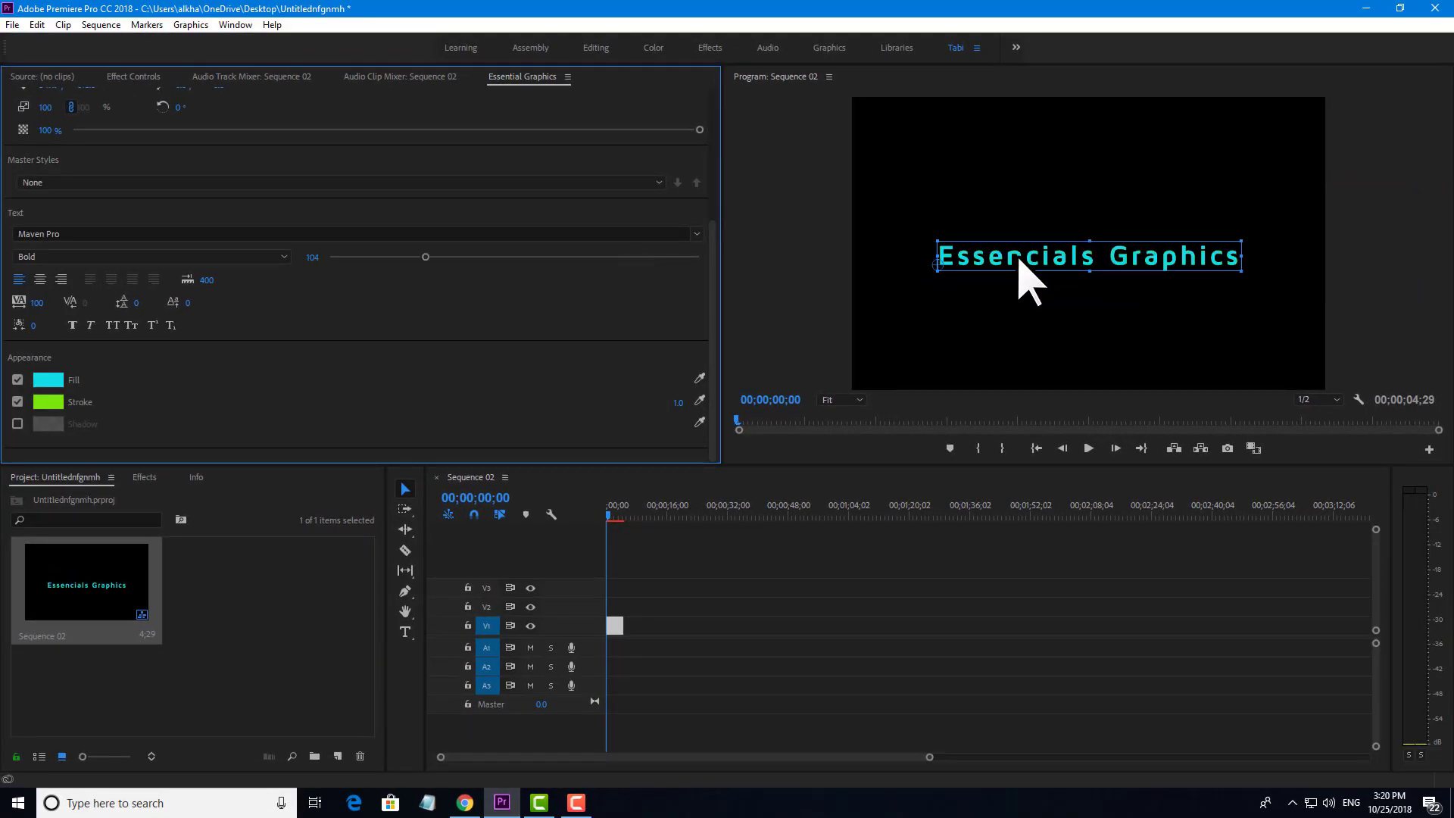
pyautogui.hotkey('ctrl', 'z')
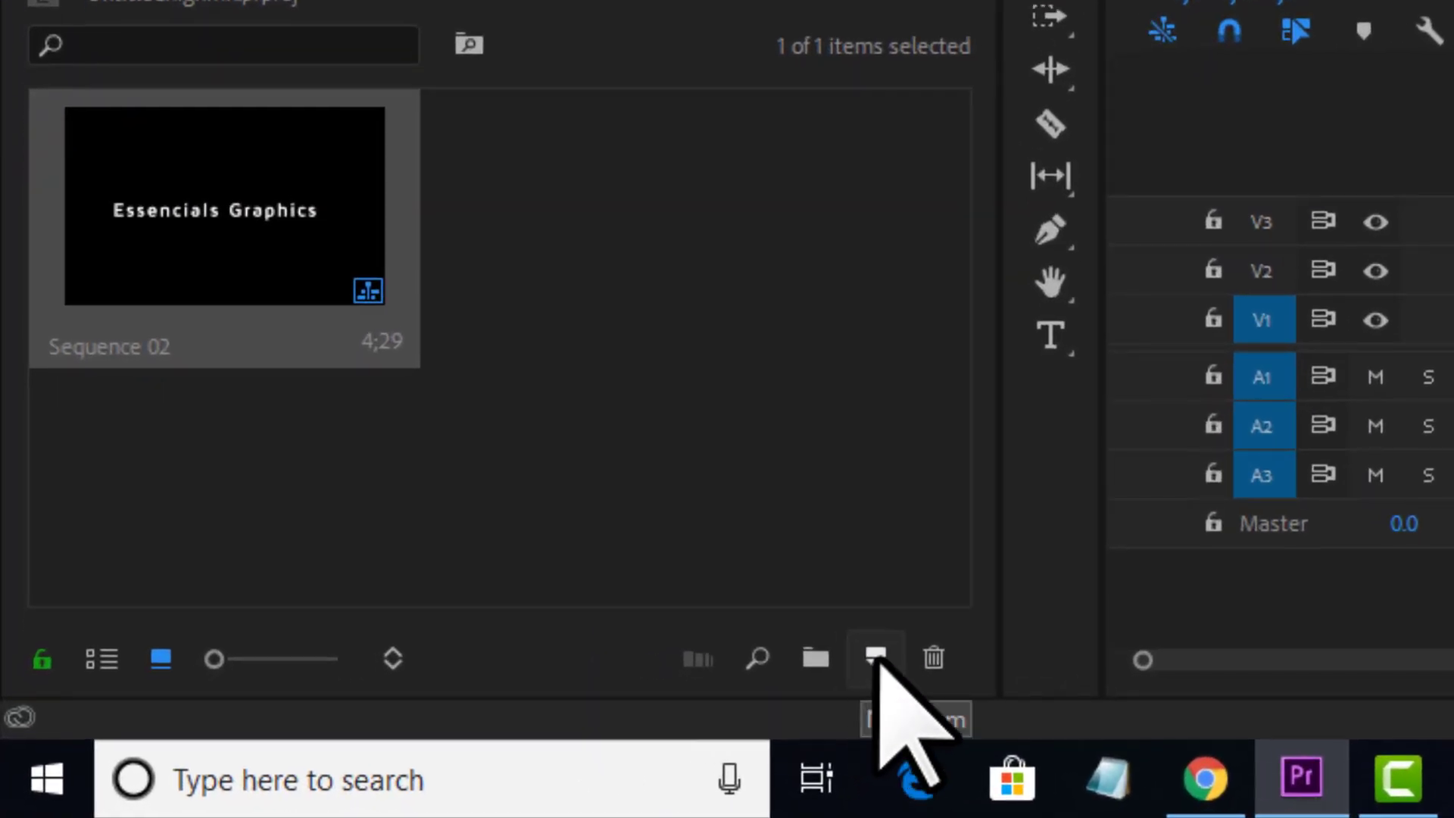
# Create a bright green 01F507 colour matte and place it in the sequence beneath the title.
pyautogui.click(877, 658)
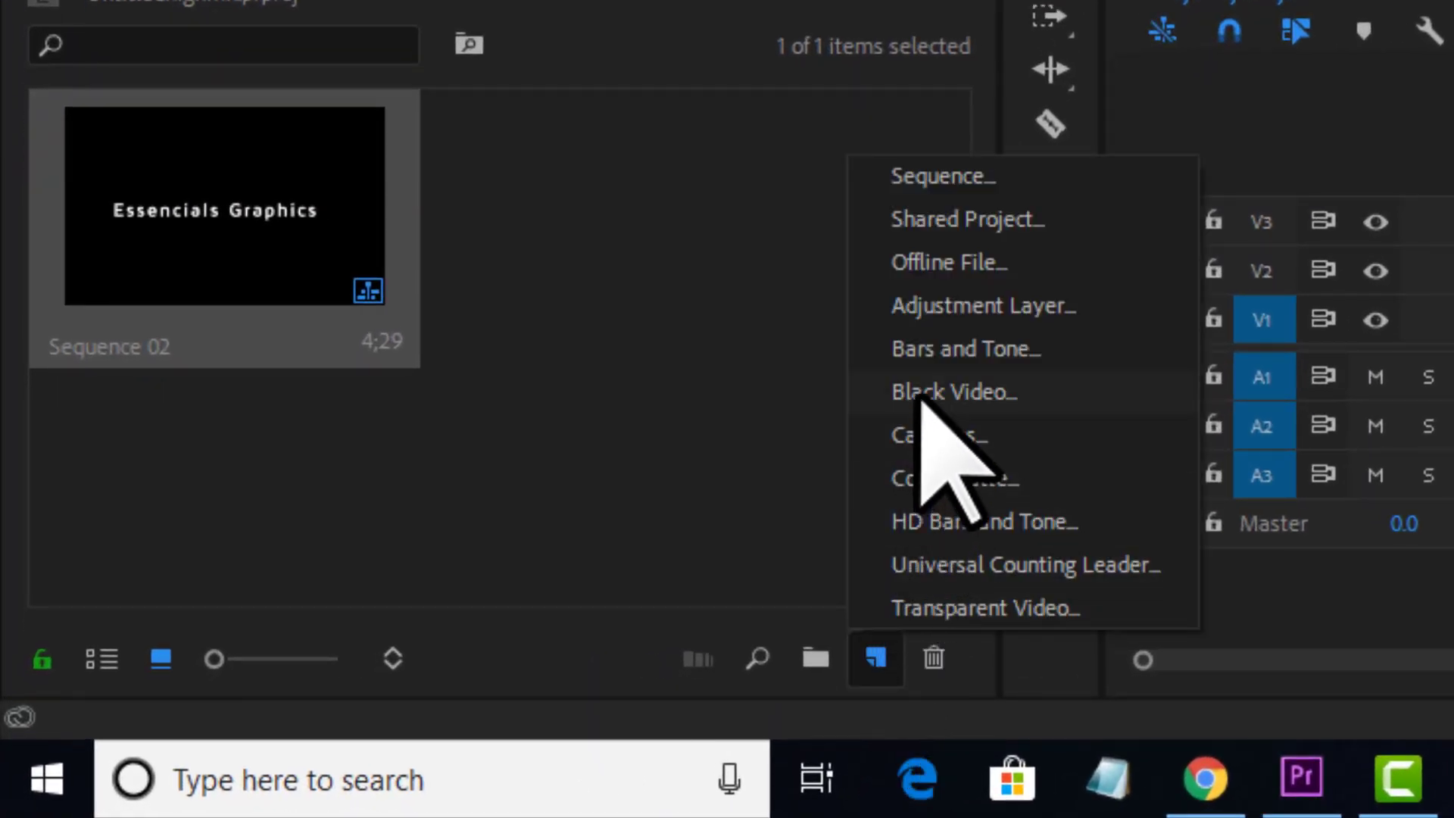
pyautogui.click(968, 491)
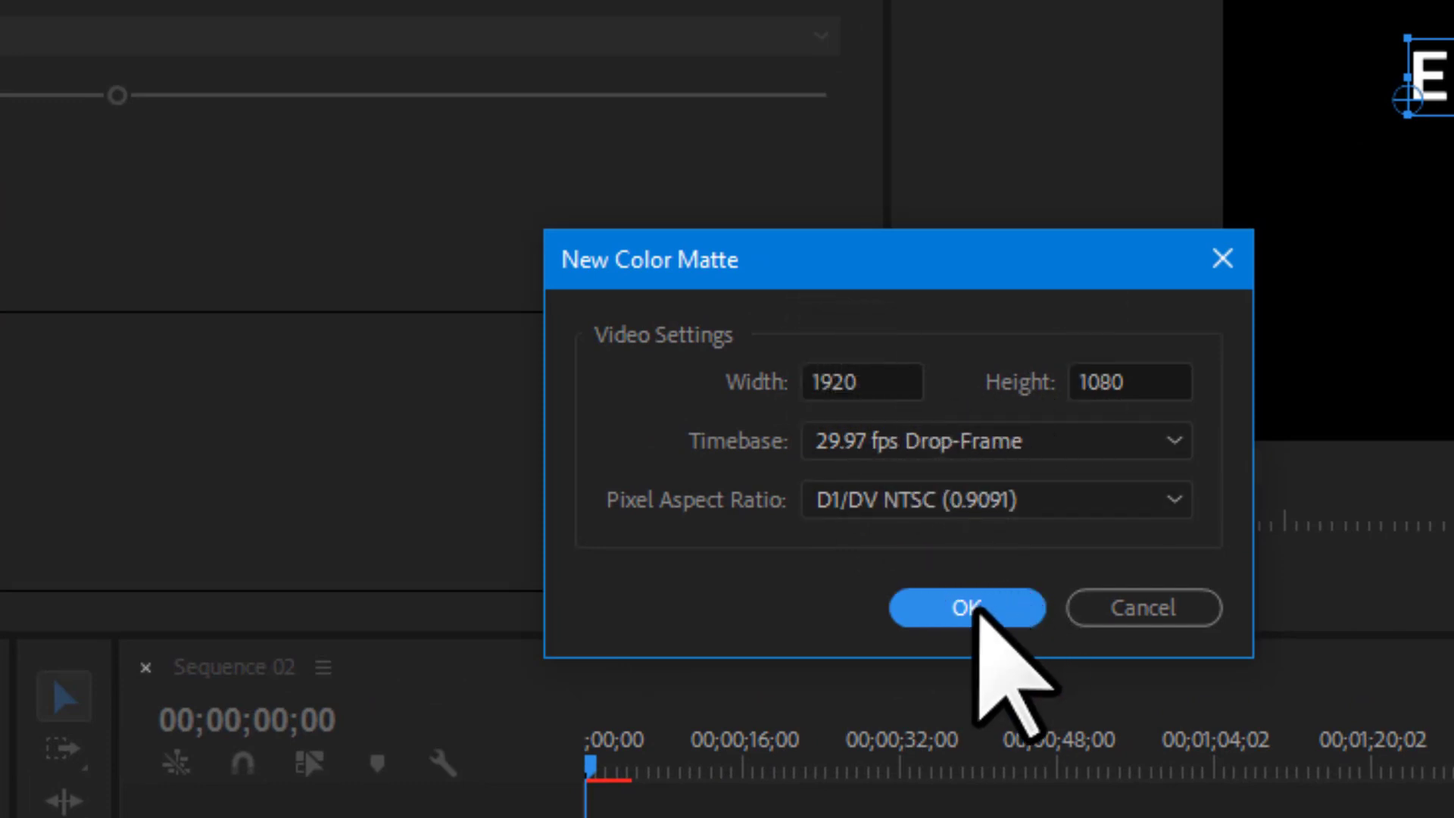
pyautogui.click(963, 608)
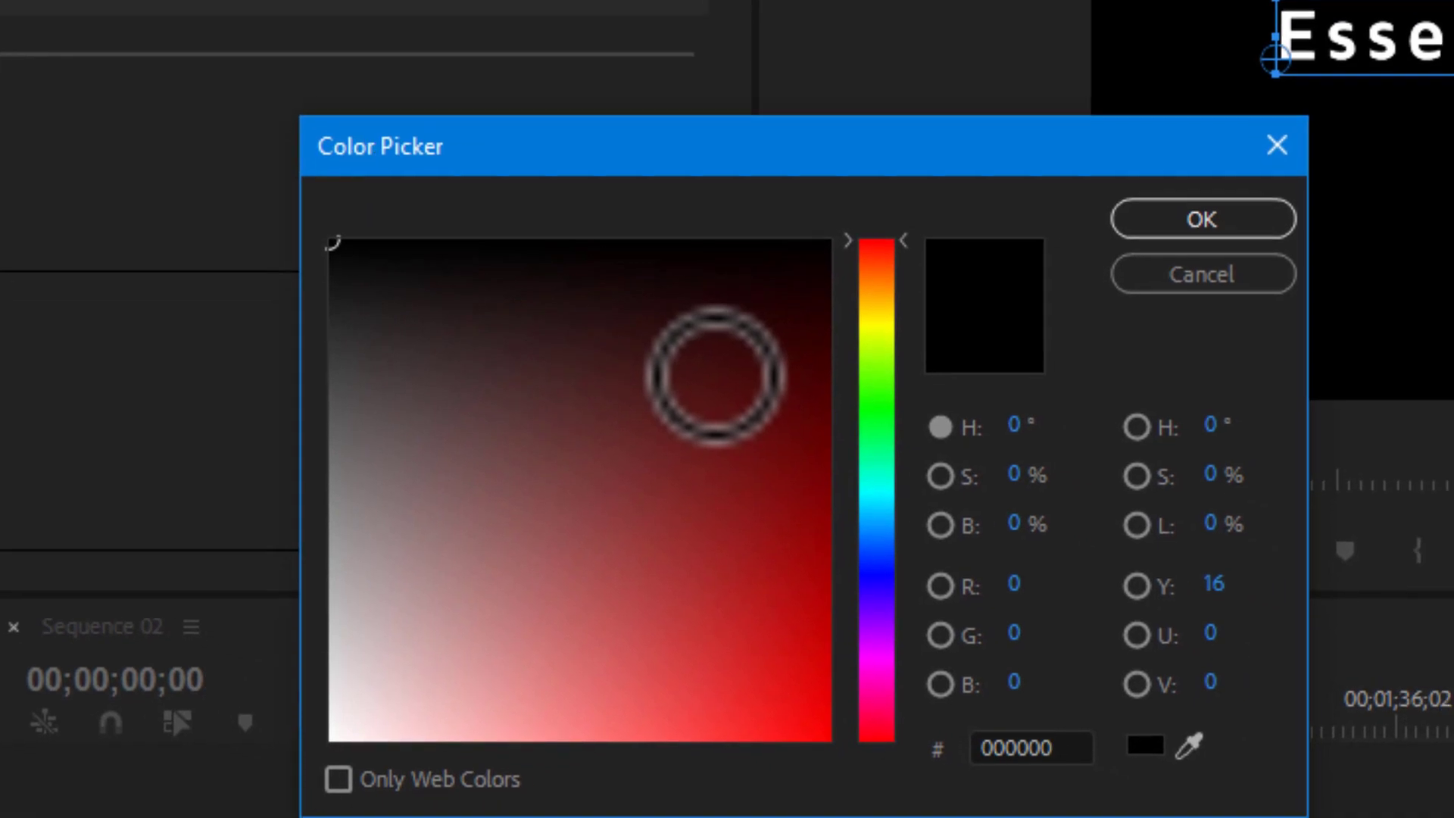
pyautogui.click(867, 407)
pyautogui.click(802, 553)
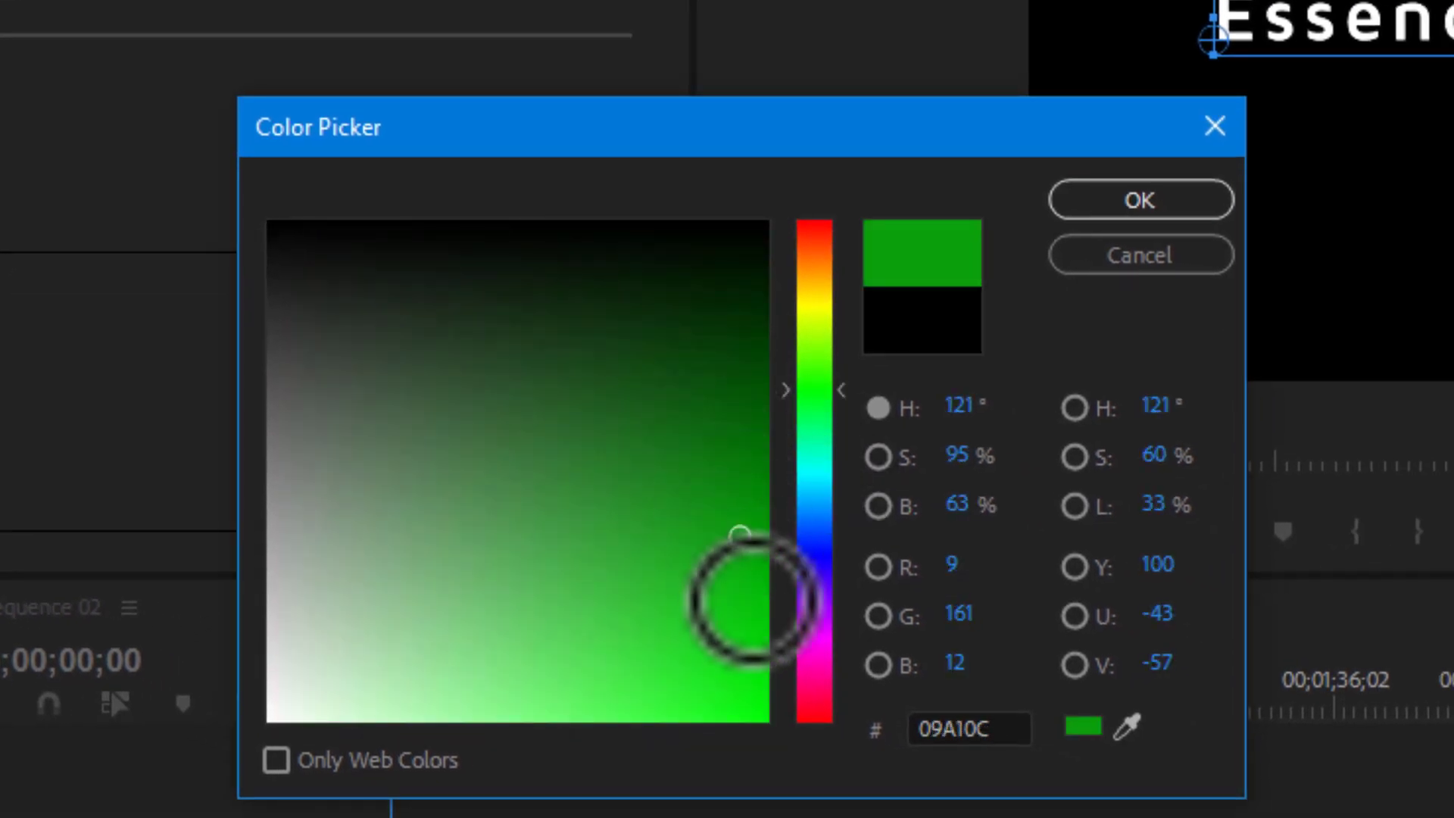
pyautogui.click(761, 696)
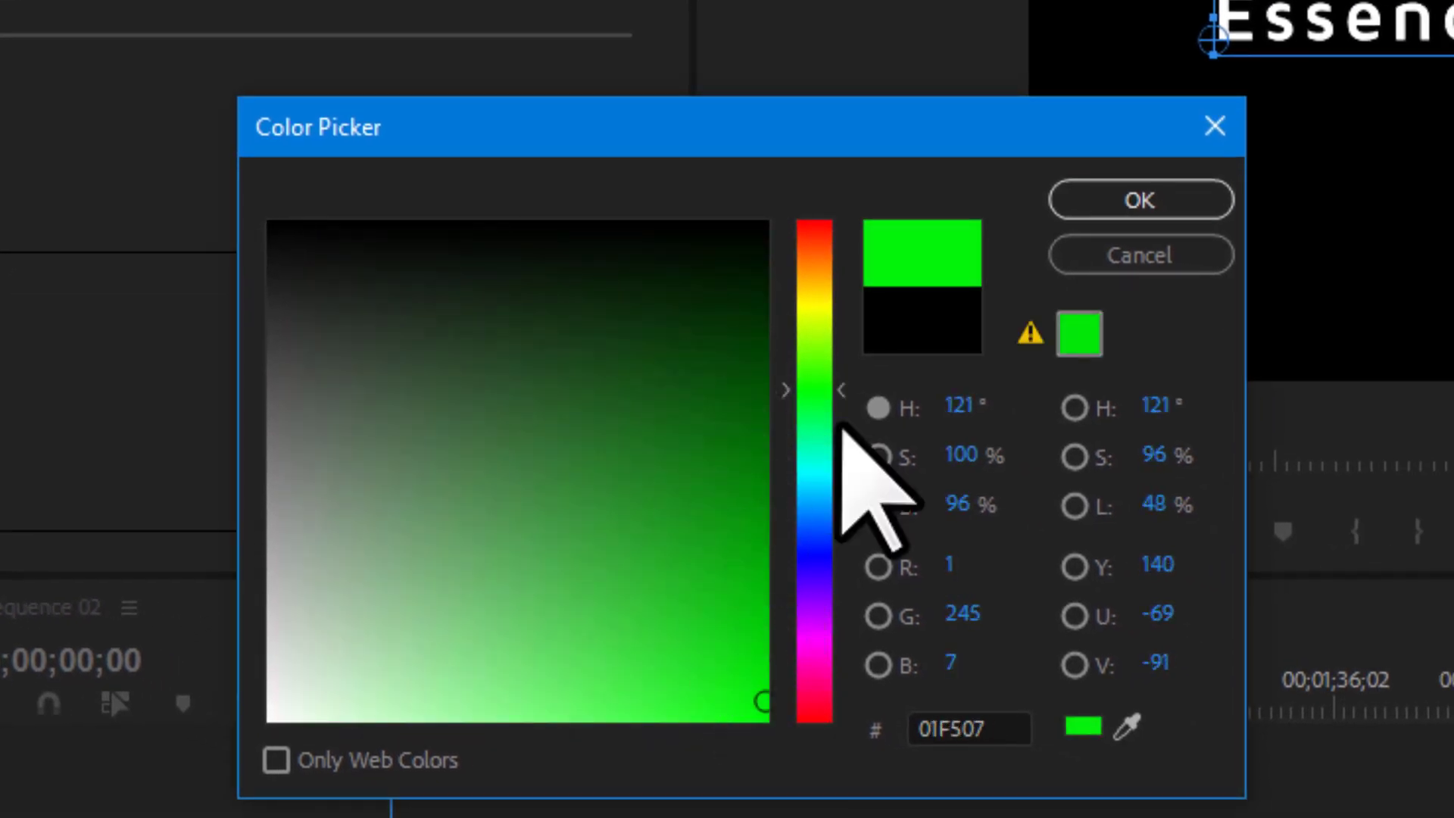
pyautogui.click(1064, 212)
pyautogui.click(615, 471)
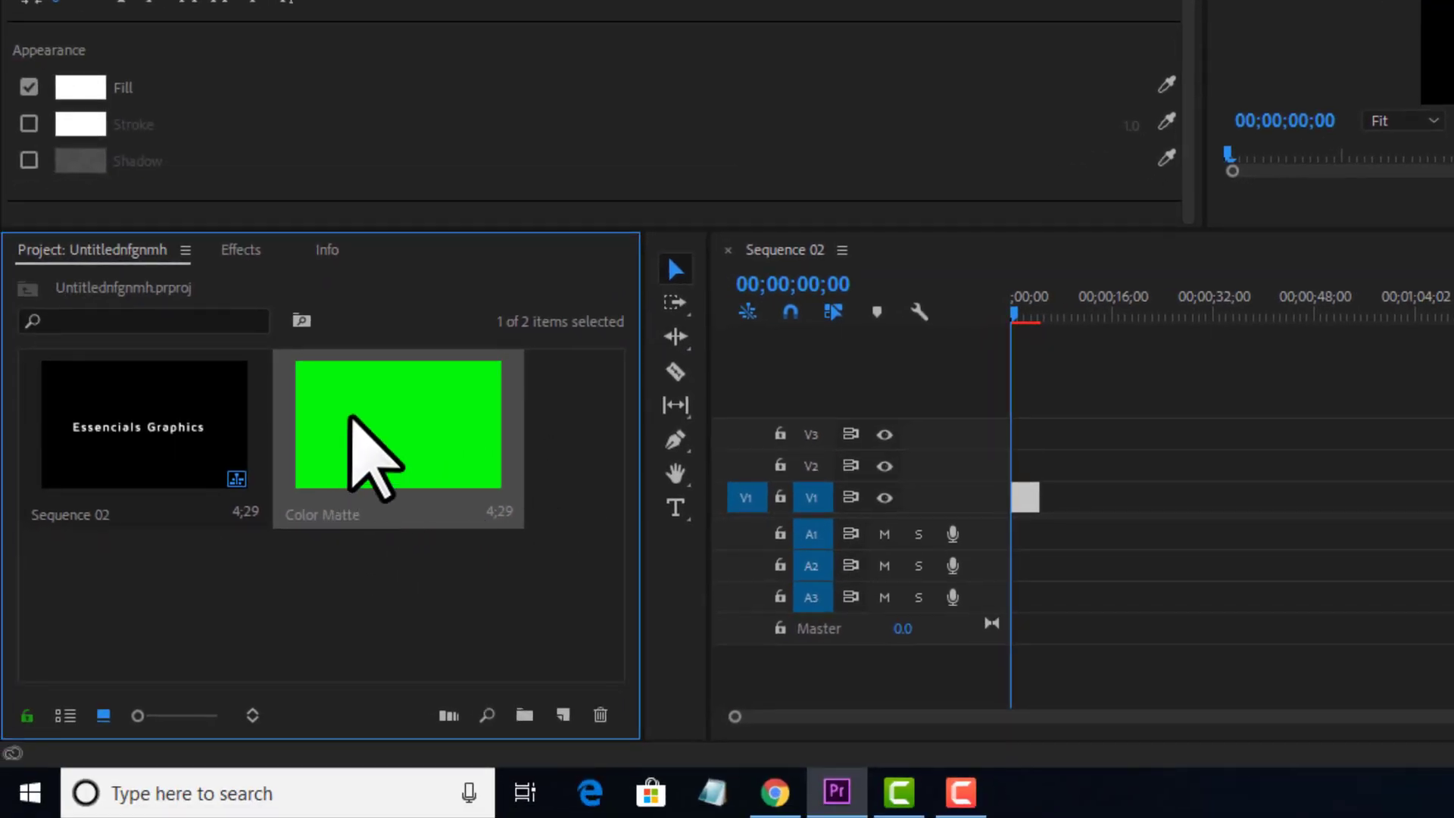
pyautogui.moveTo(376, 403); pyautogui.dragTo(988, 492)
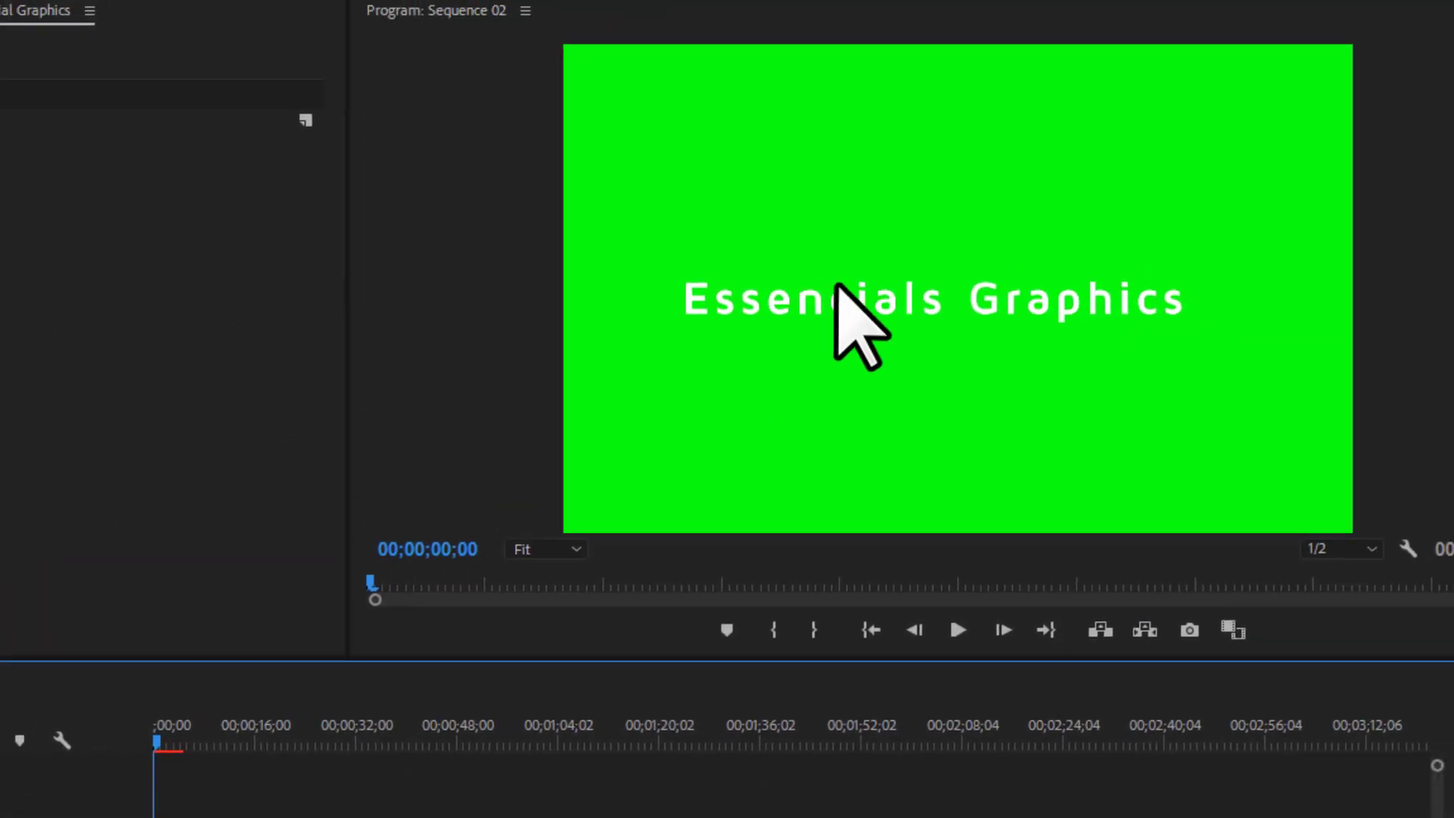
# Select the title and set its fill to red FF1010.
pyautogui.click(854, 306)
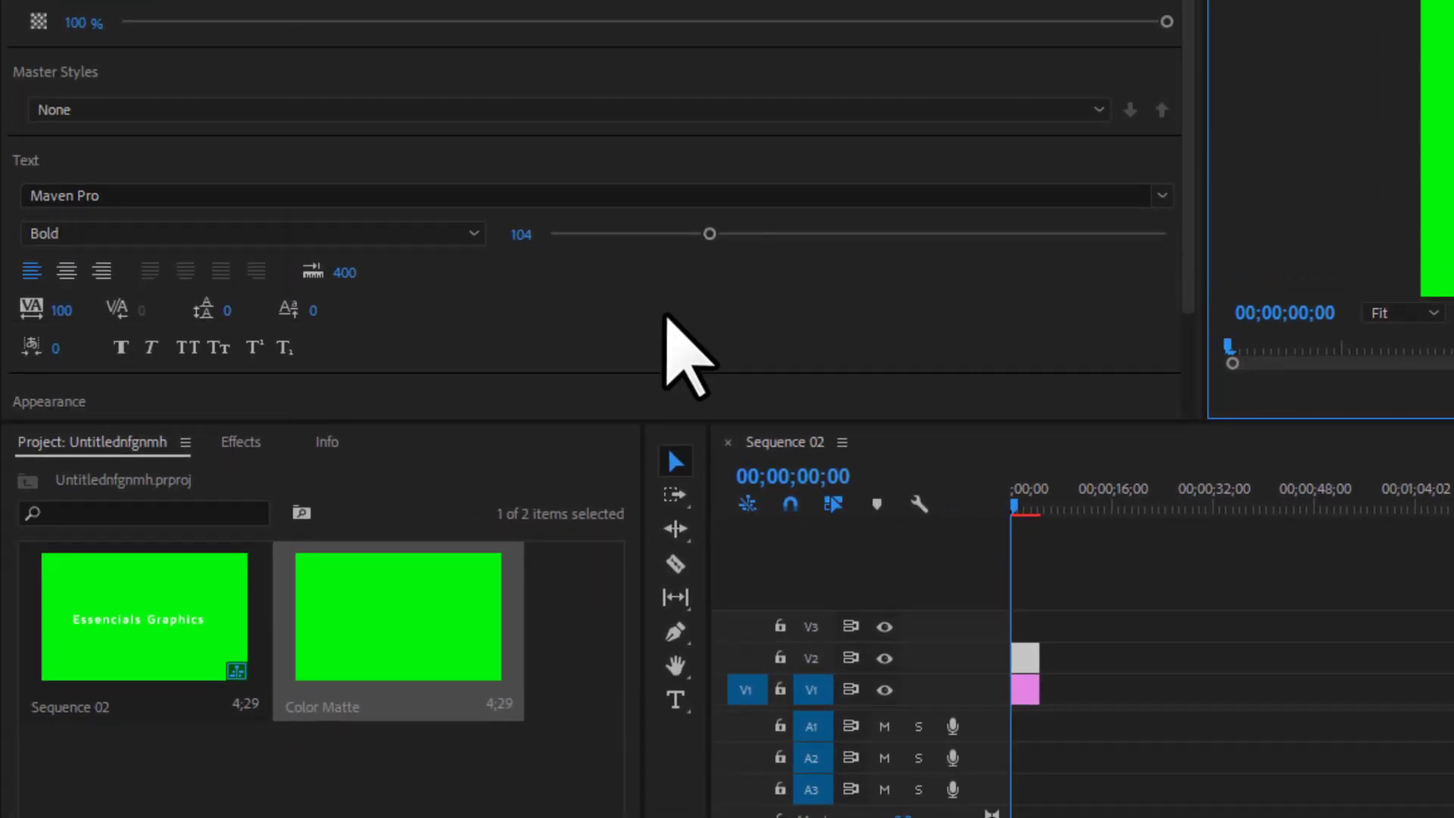
pyautogui.scroll(-3, 665, 315)
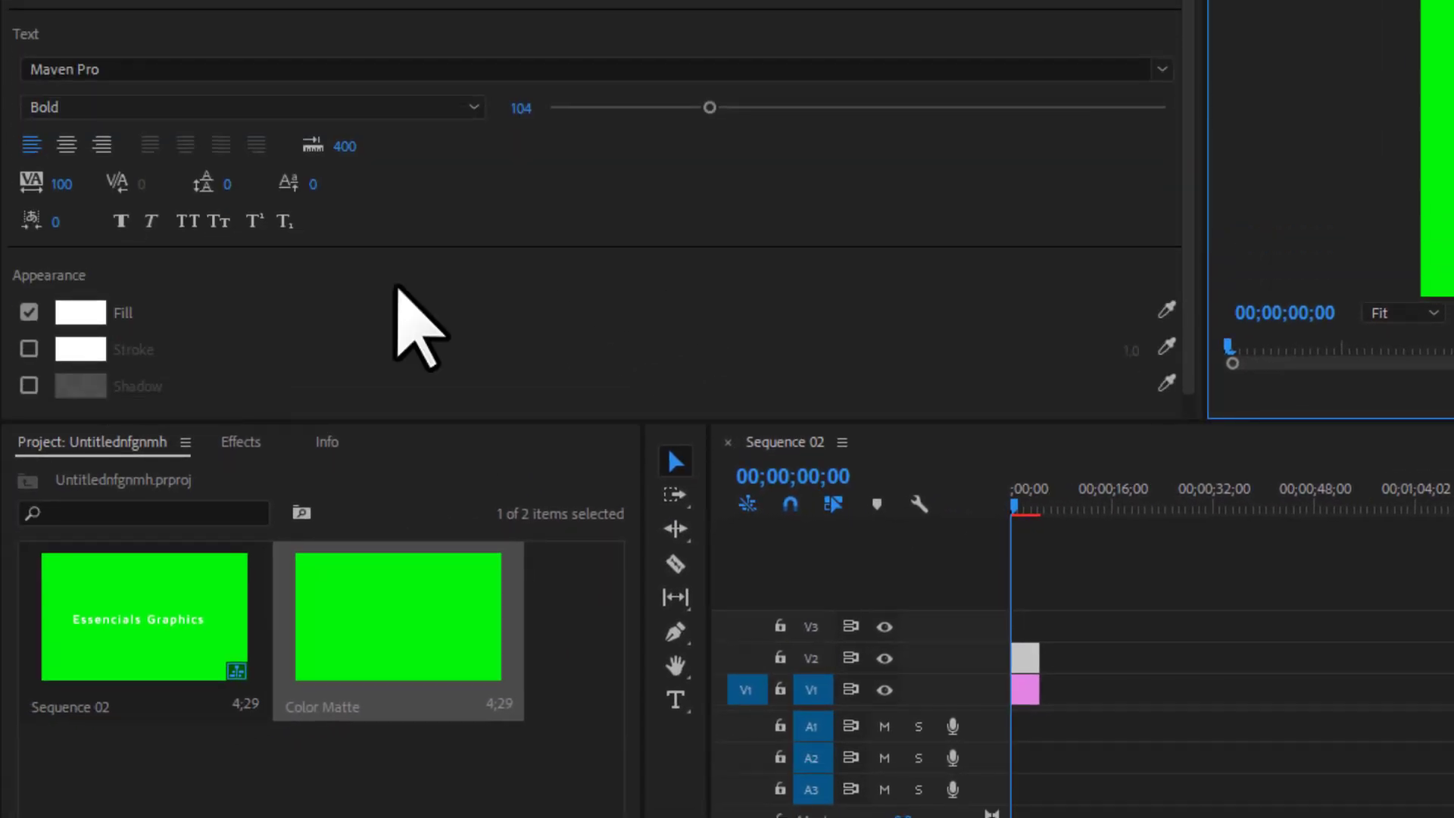
pyautogui.click(80, 312)
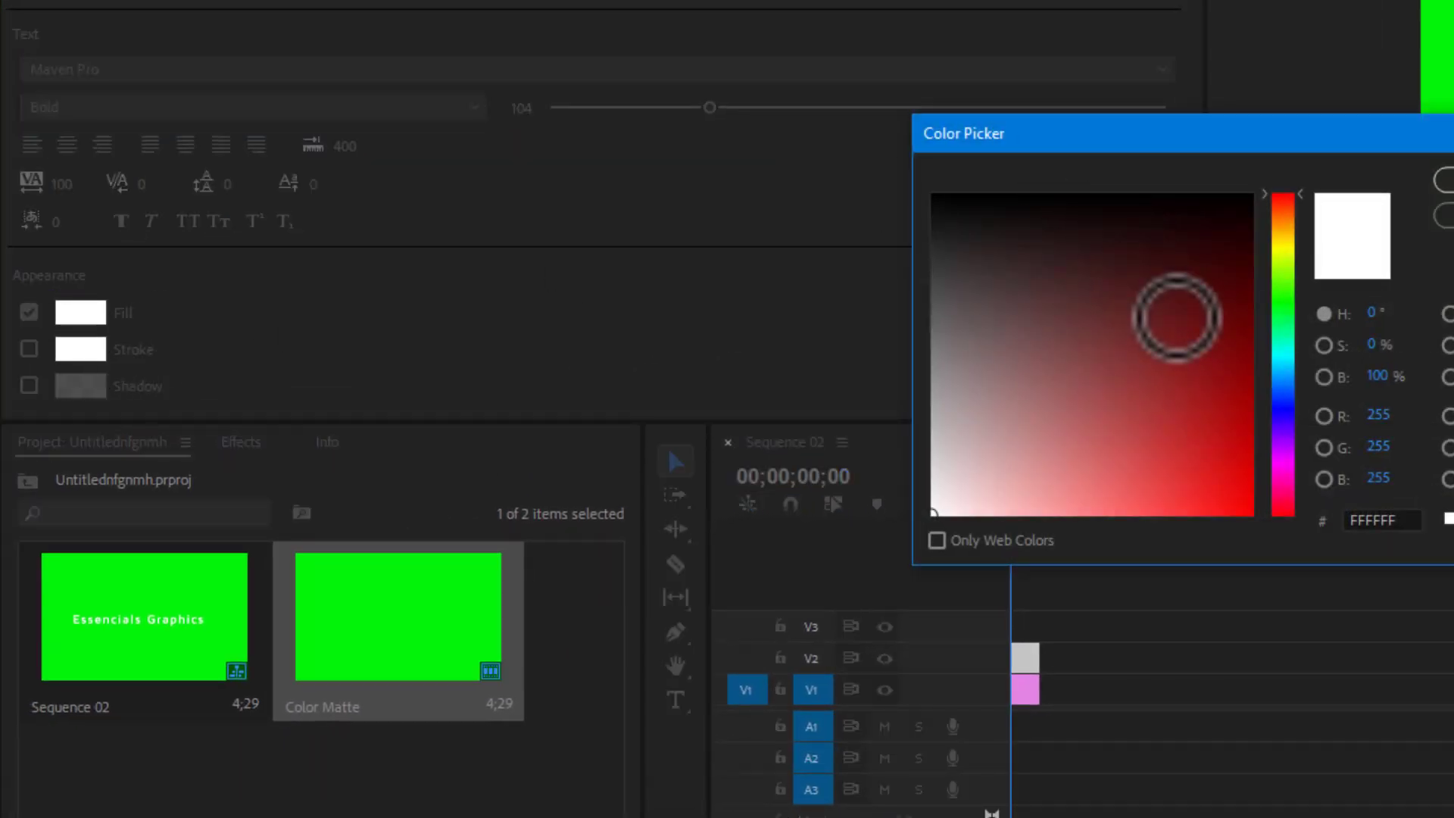
pyautogui.moveTo(1168, 308); pyautogui.dragTo(1231, 516)
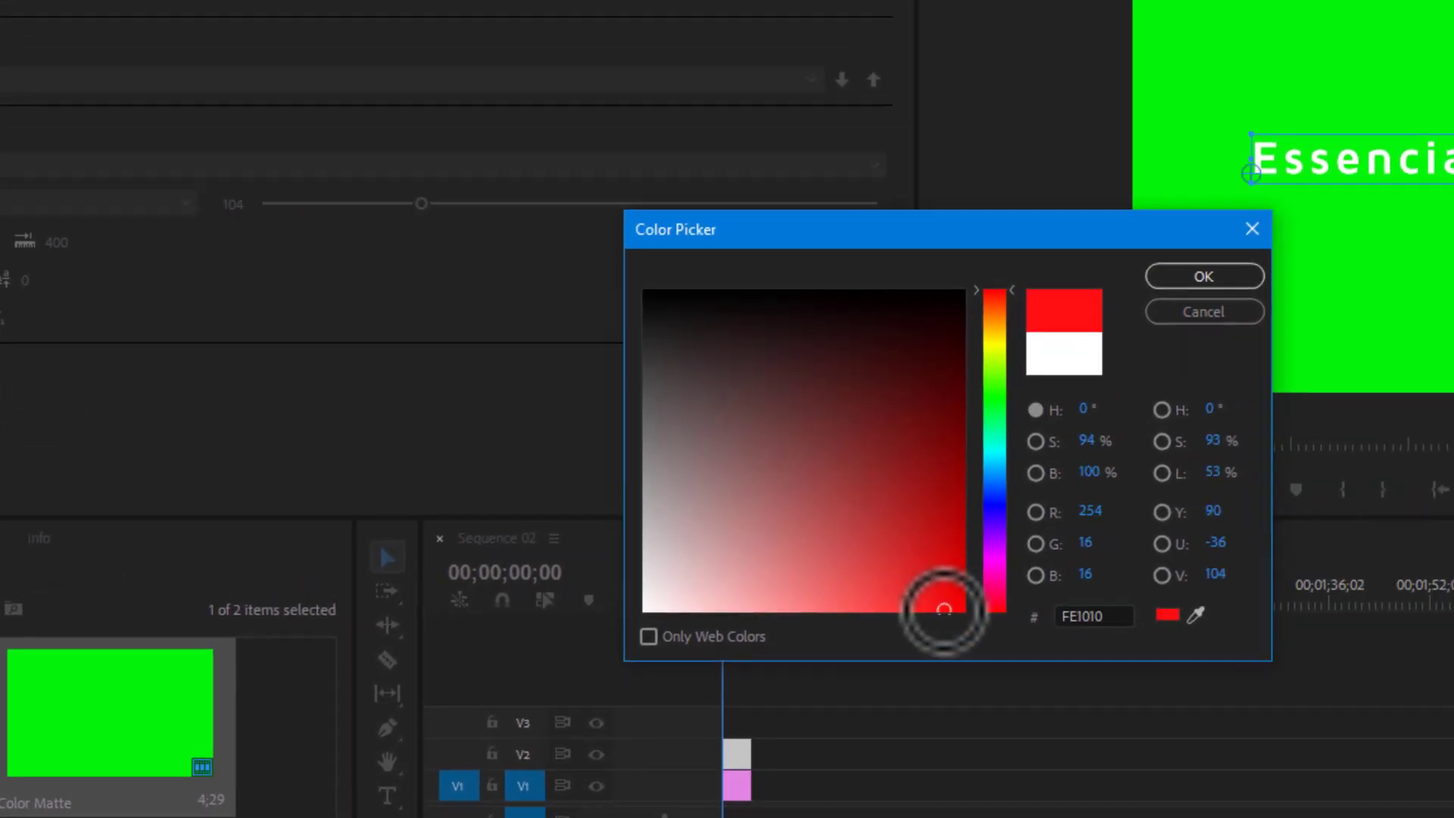
pyautogui.click(1200, 278)
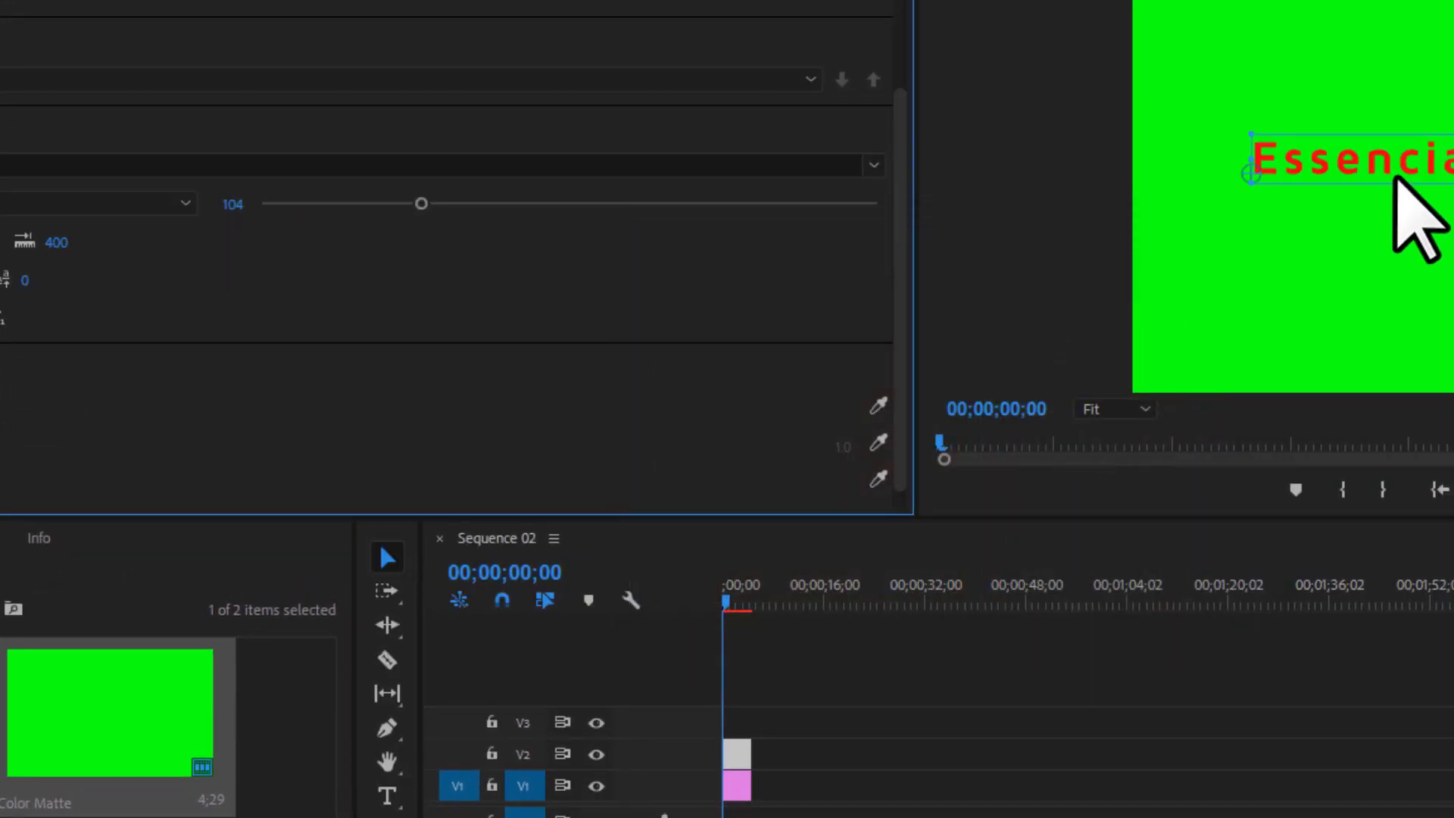
# Change the Maven Pro font weight from Bold to Black.
pyautogui.click(74, 103)
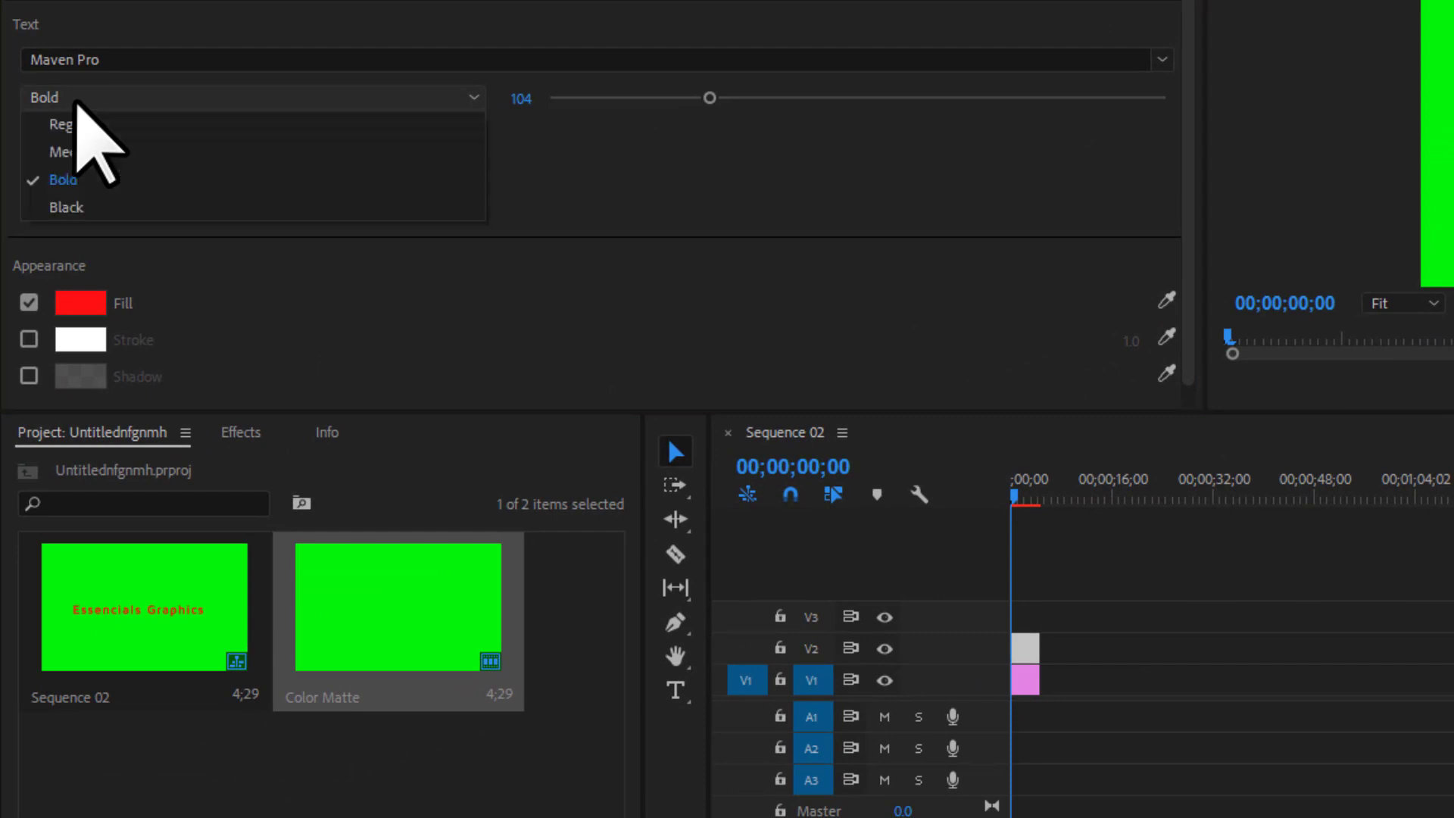
pyautogui.click(83, 207)
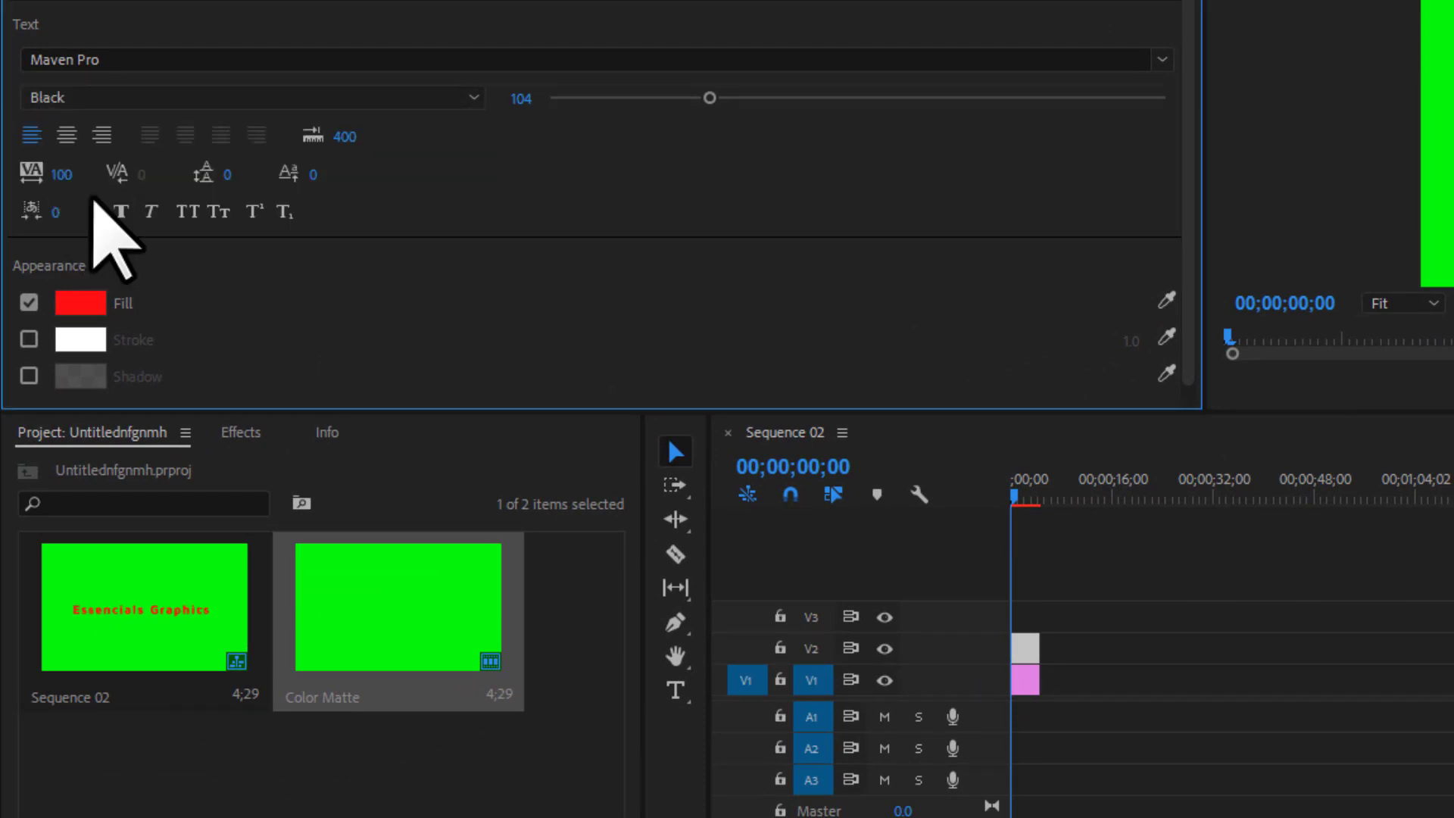
pyautogui.scroll(-1, 575, 273)
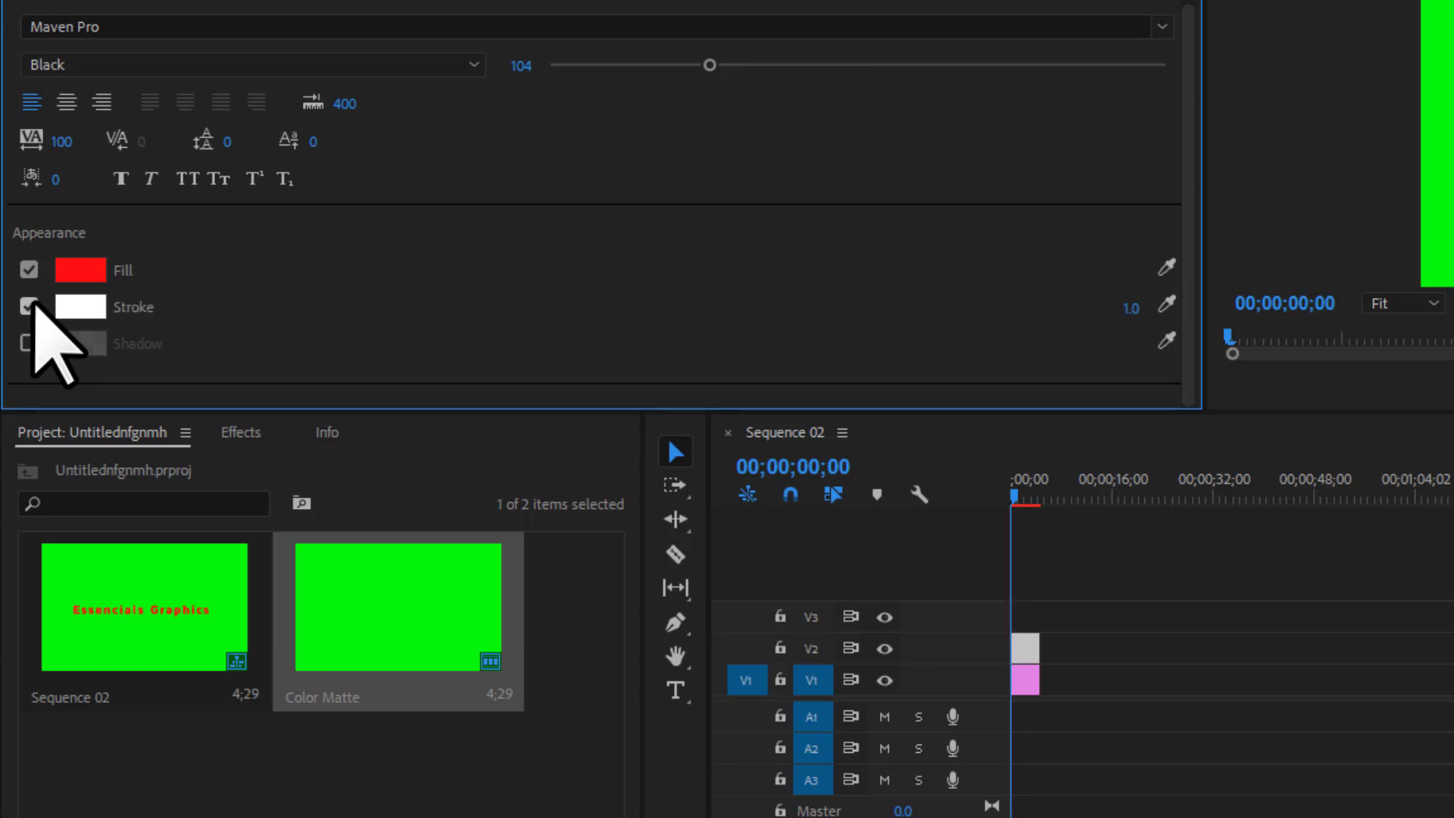
# Turn on the title's drop shadow and zoom the Program monitor preview to 200%.
pyautogui.click(29, 343)
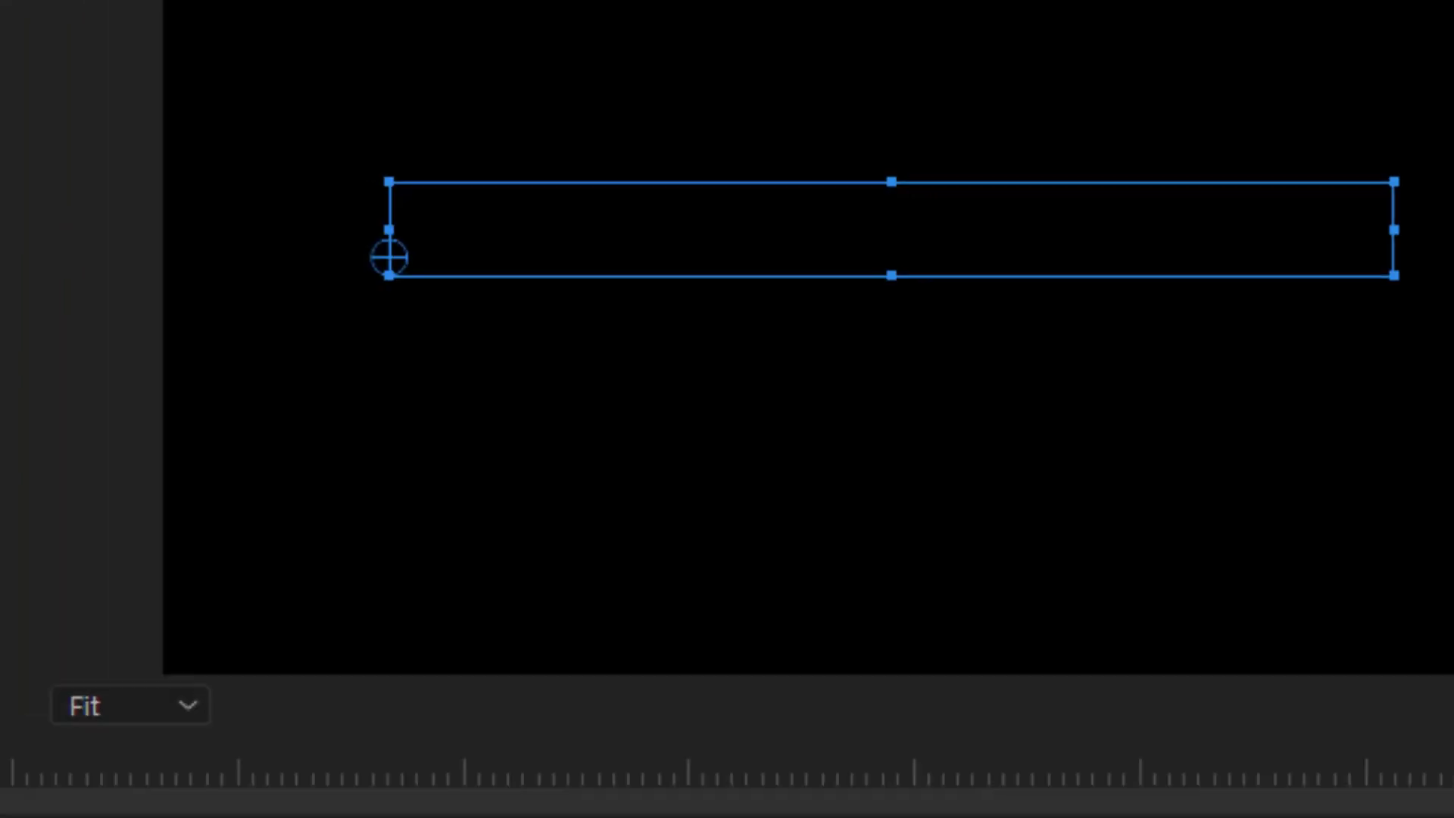
pyautogui.press('Return')
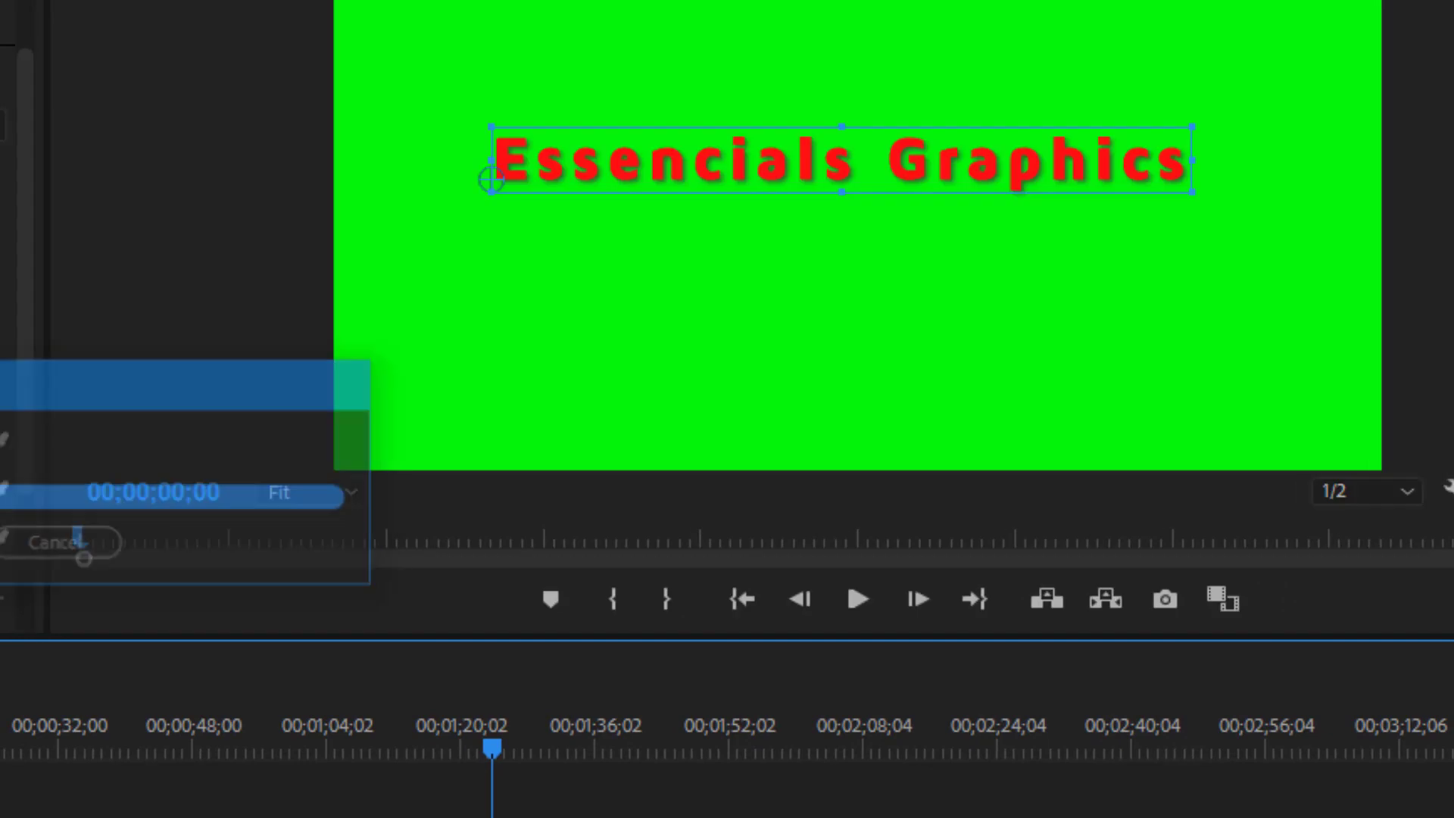
pyautogui.click(303, 496)
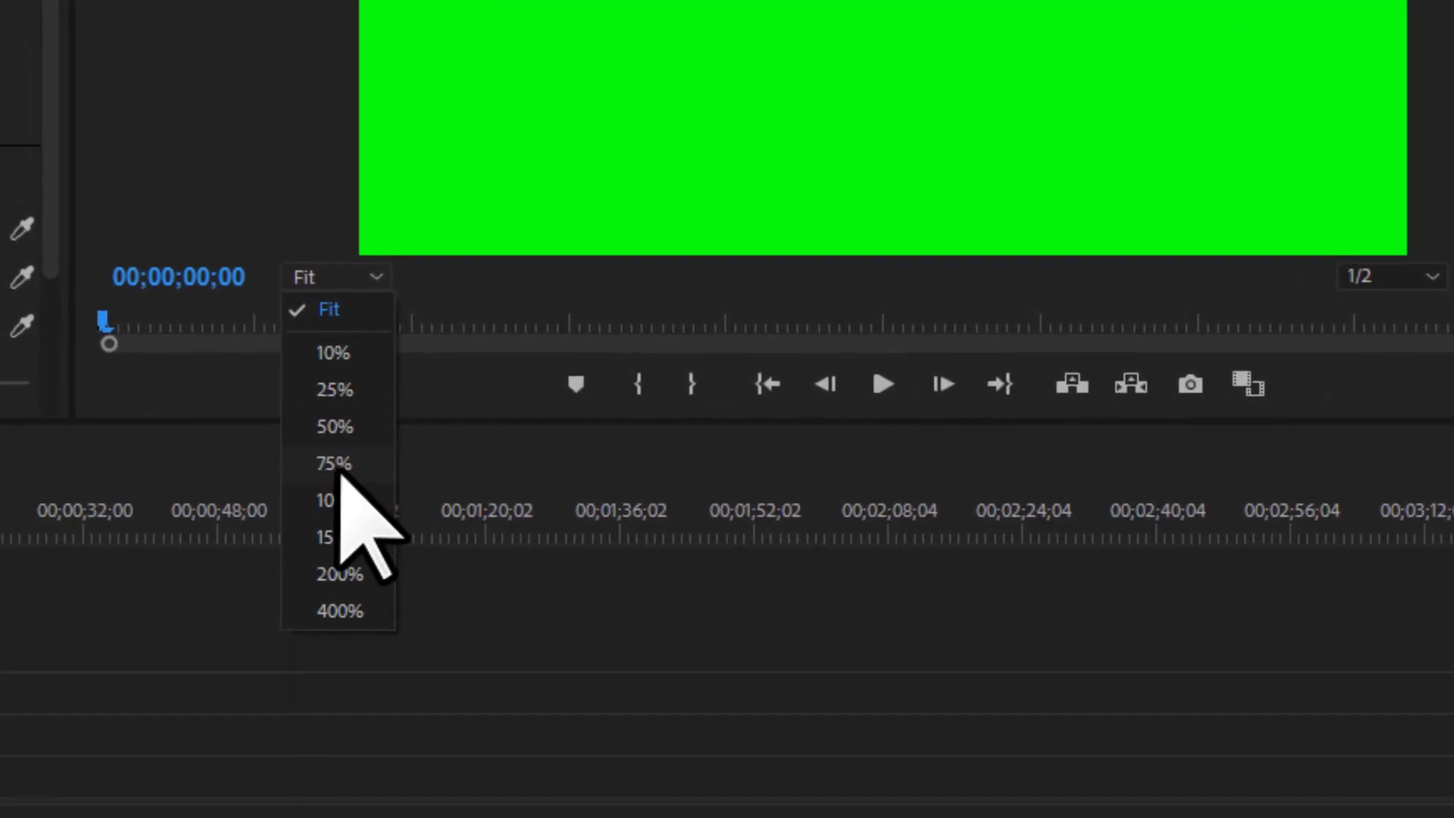
pyautogui.click(310, 678)
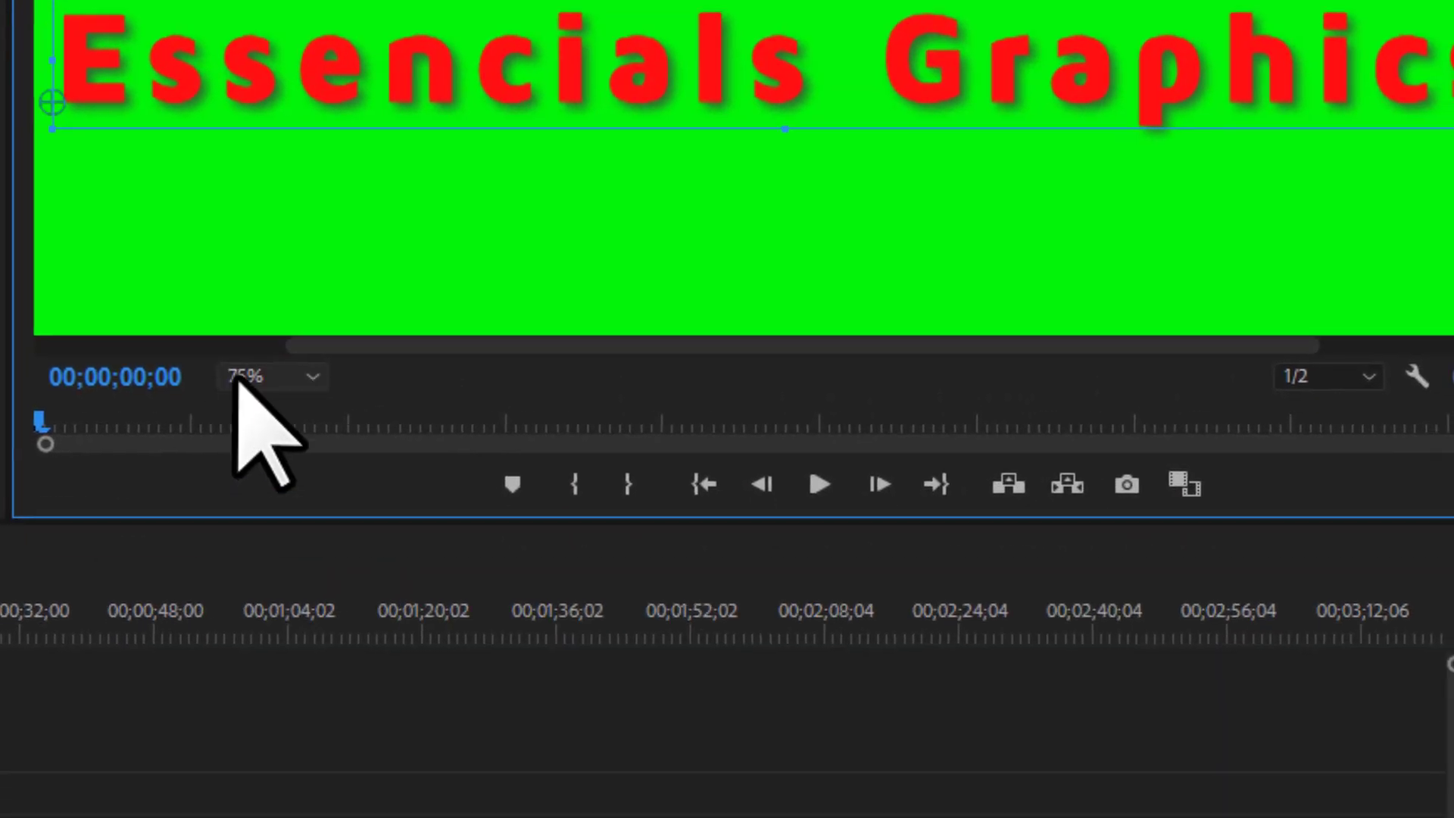
pyautogui.click(300, 286)
pyautogui.click(273, 674)
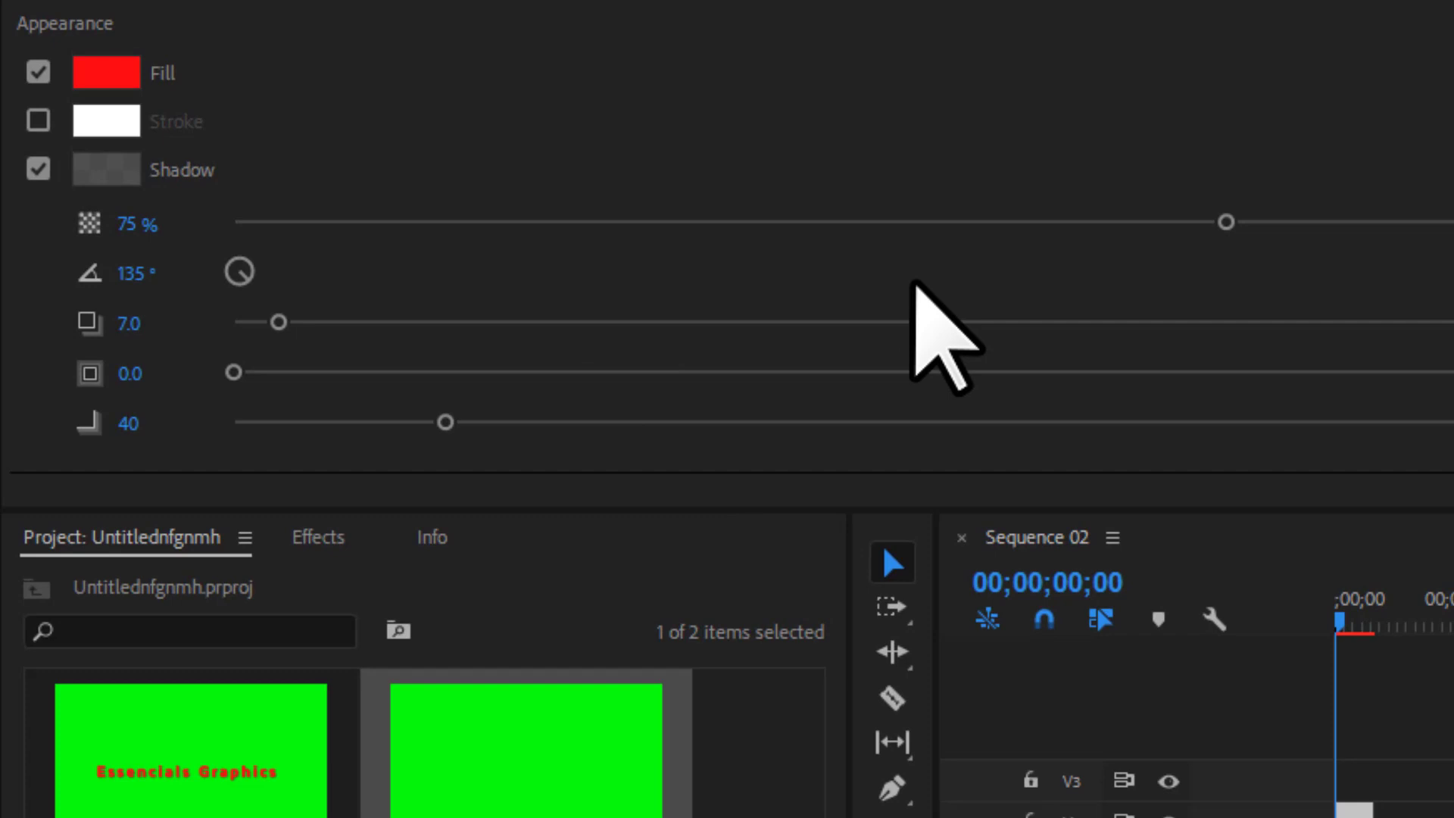
# Set the shadow to 100% opacity, distance 0 and size 6.1.
pyautogui.moveTo(1226, 222); pyautogui.dragTo(1336, 247)
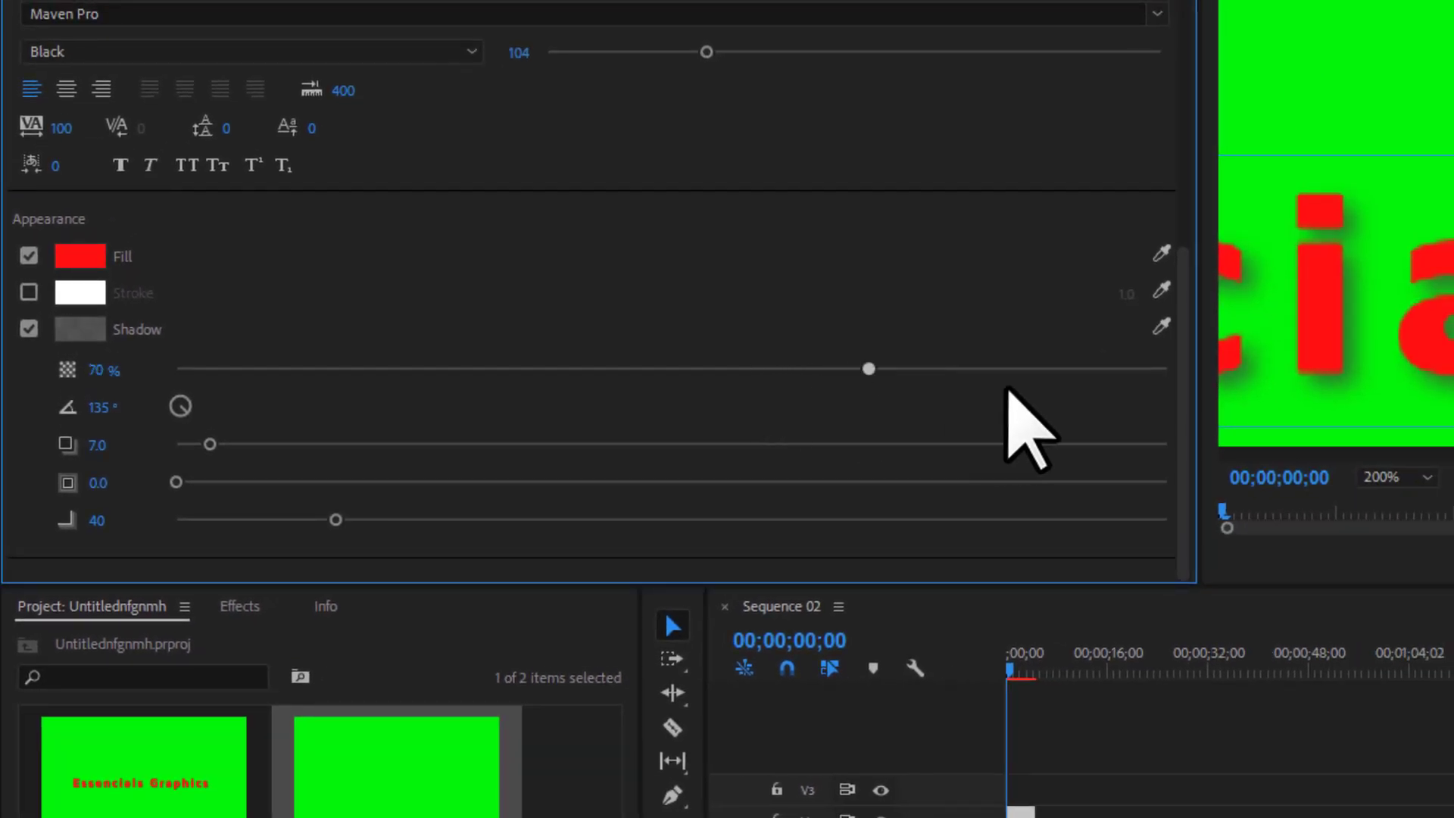
pyautogui.moveTo(1008, 388); pyautogui.dragTo(1308, 393)
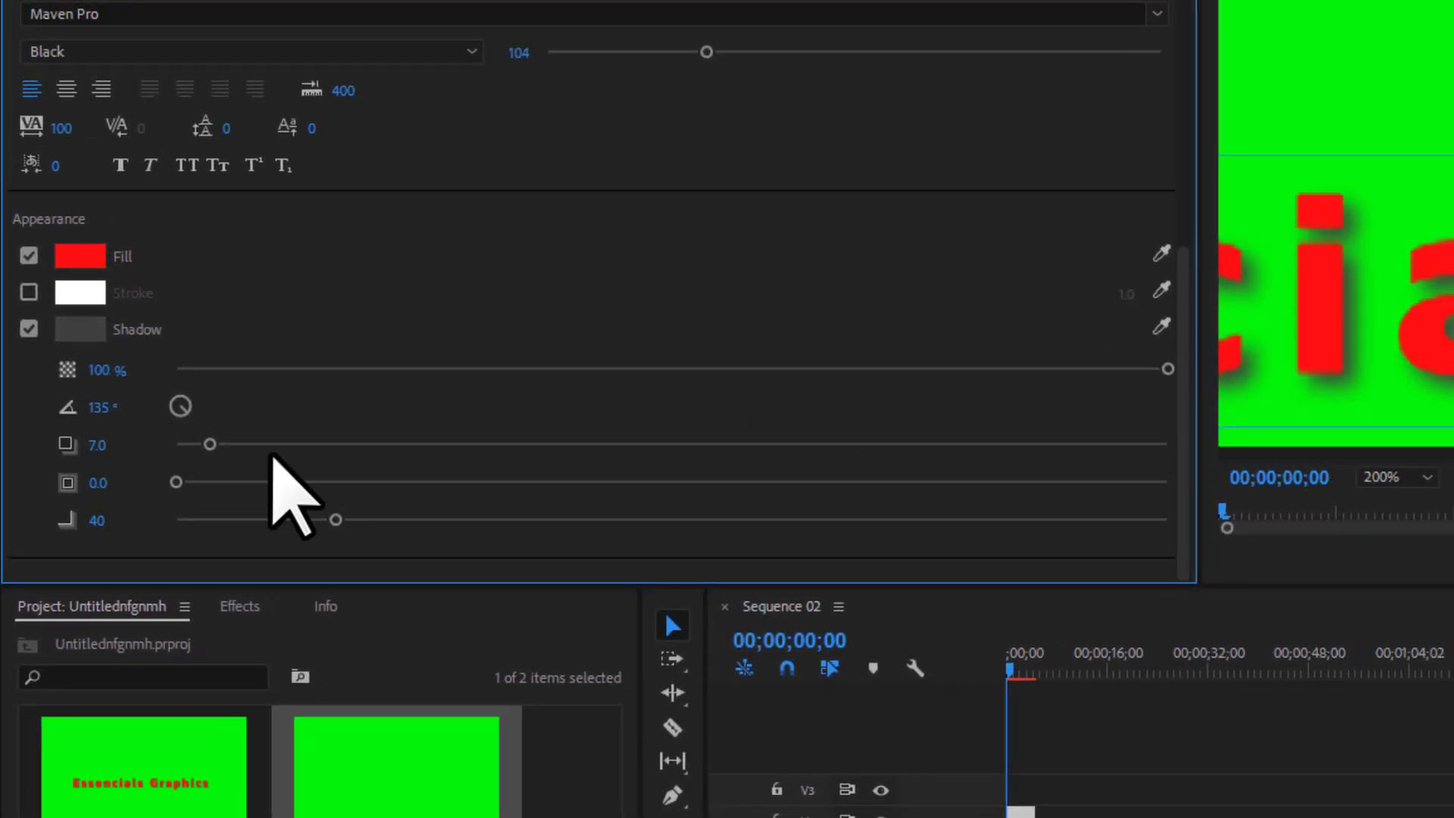
pyautogui.moveTo(210, 445); pyautogui.dragTo(150, 402)
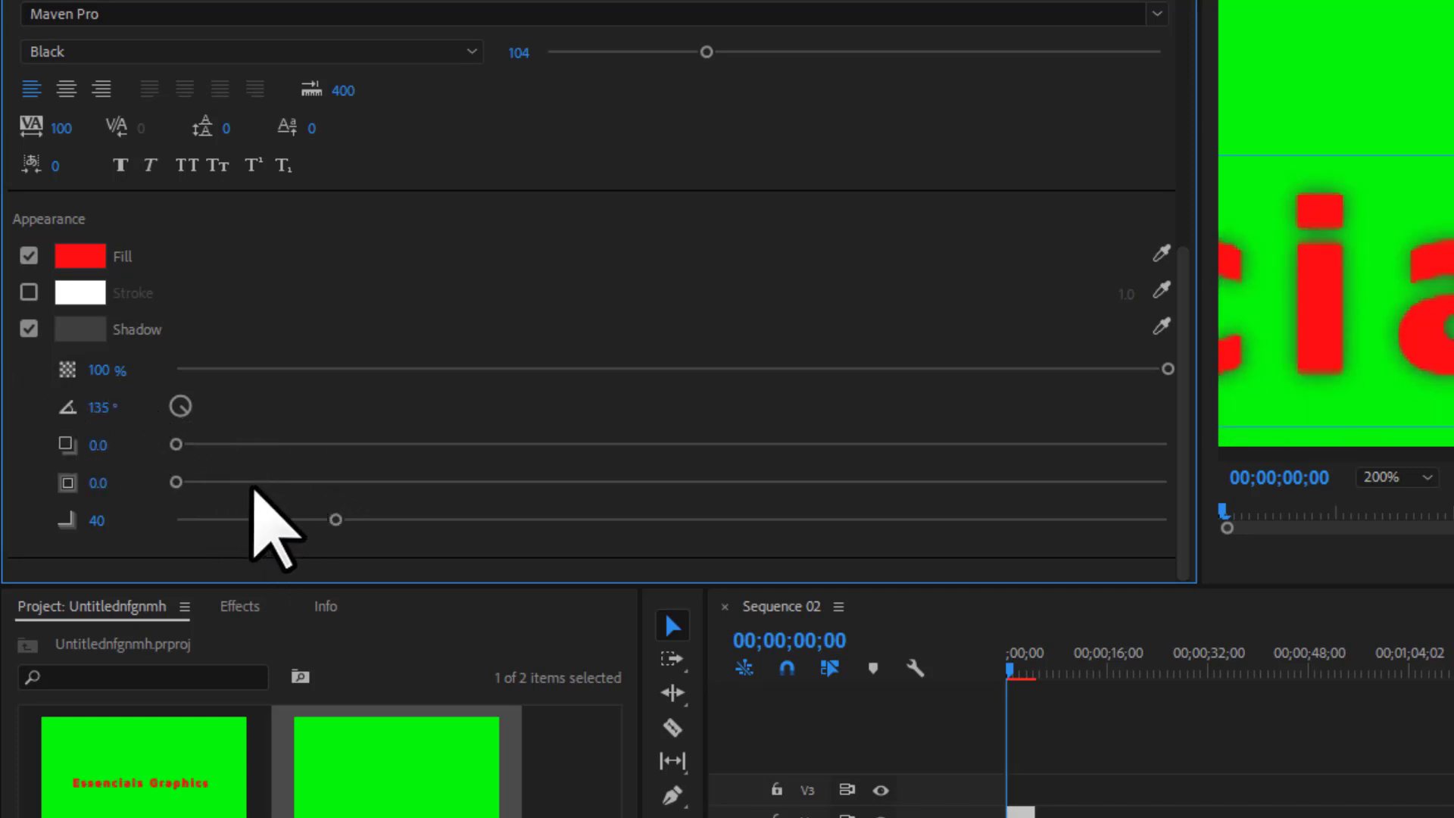
pyautogui.moveTo(178, 483); pyautogui.dragTo(235, 481)
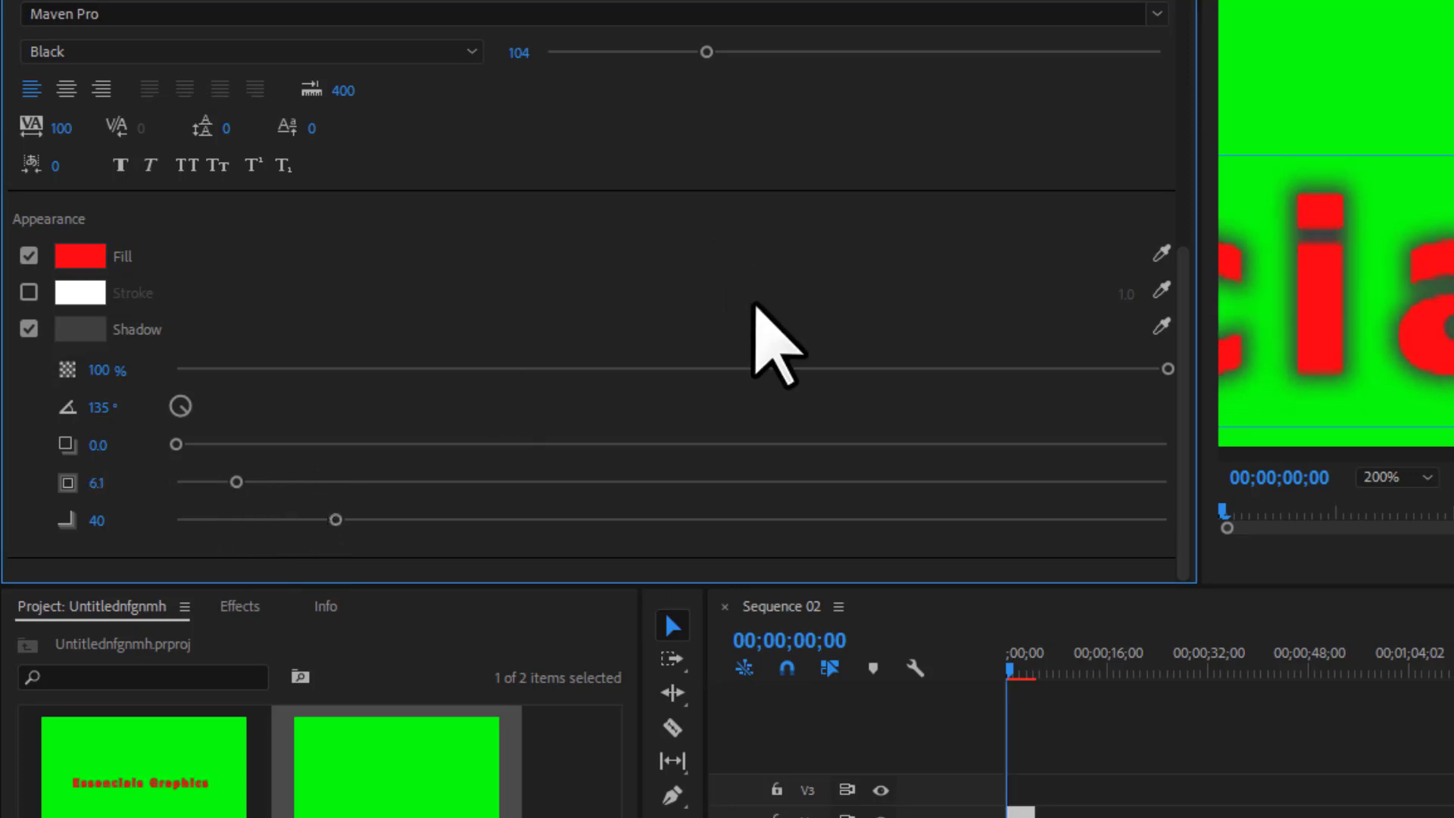
pyautogui.scroll(6, 758, 272)
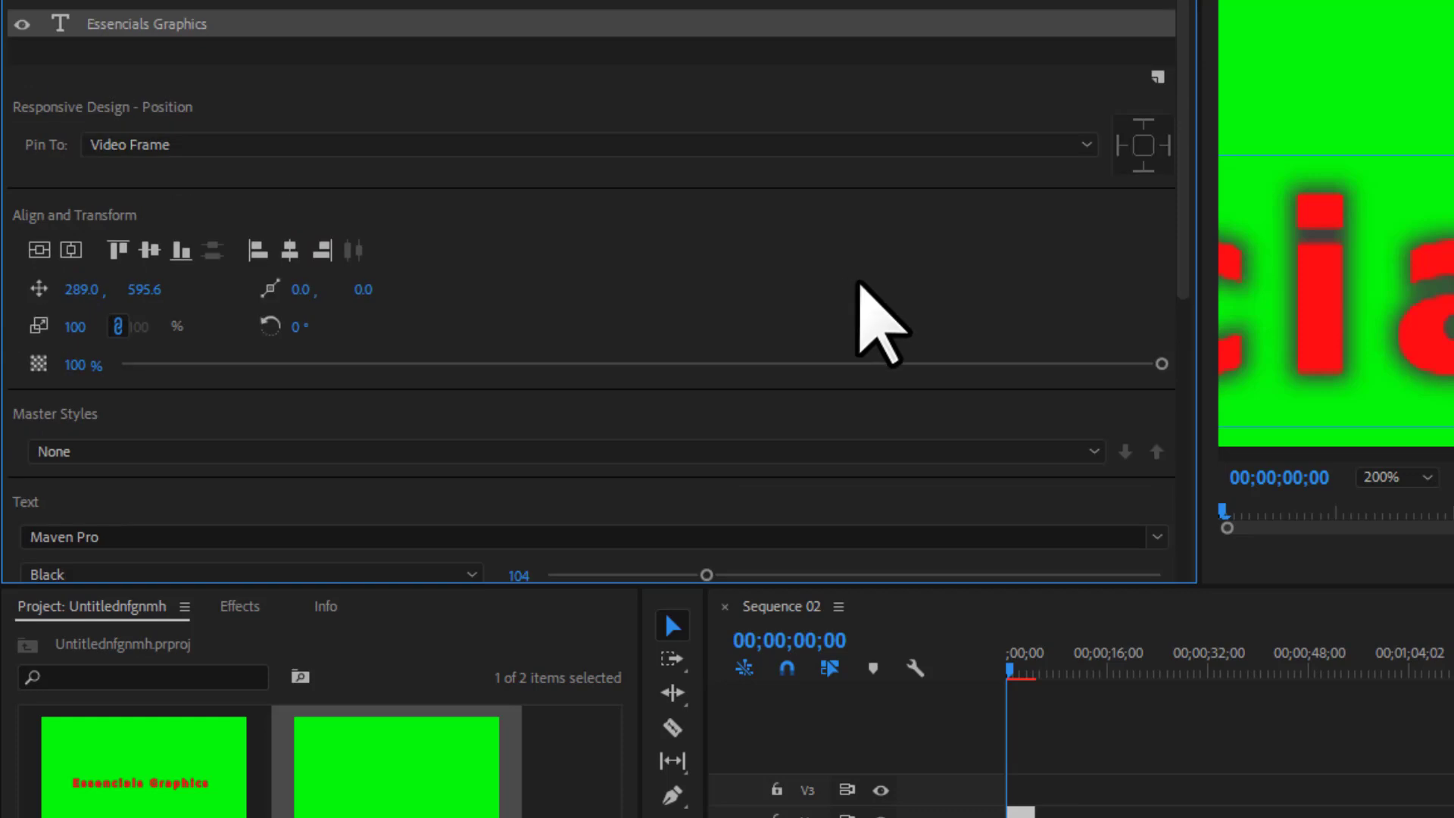
# Fit the full frame in the Program monitor and marquee-select both the title and green matte clips.
pyautogui.click(1400, 481)
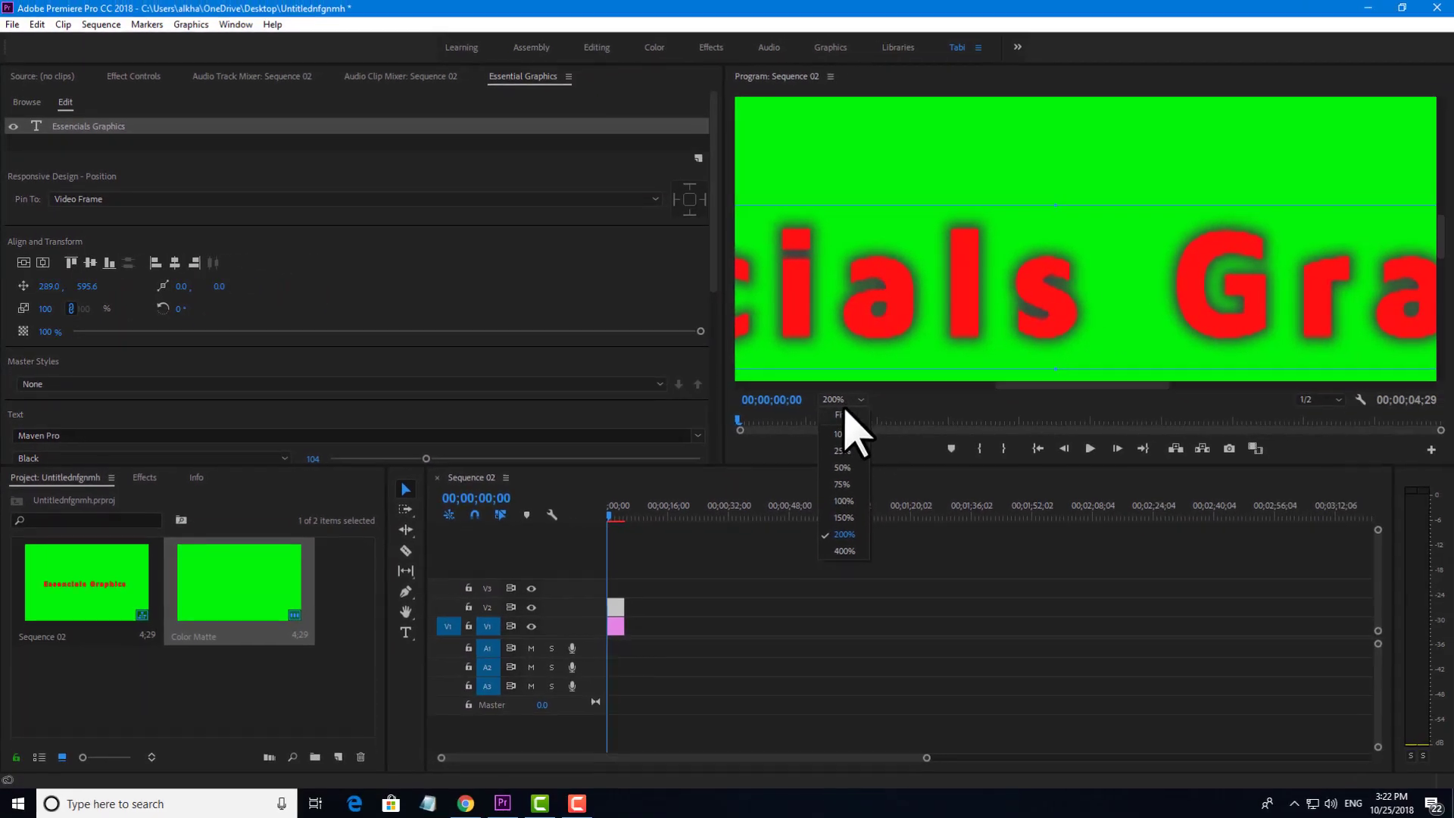
pyautogui.click(1149, 464)
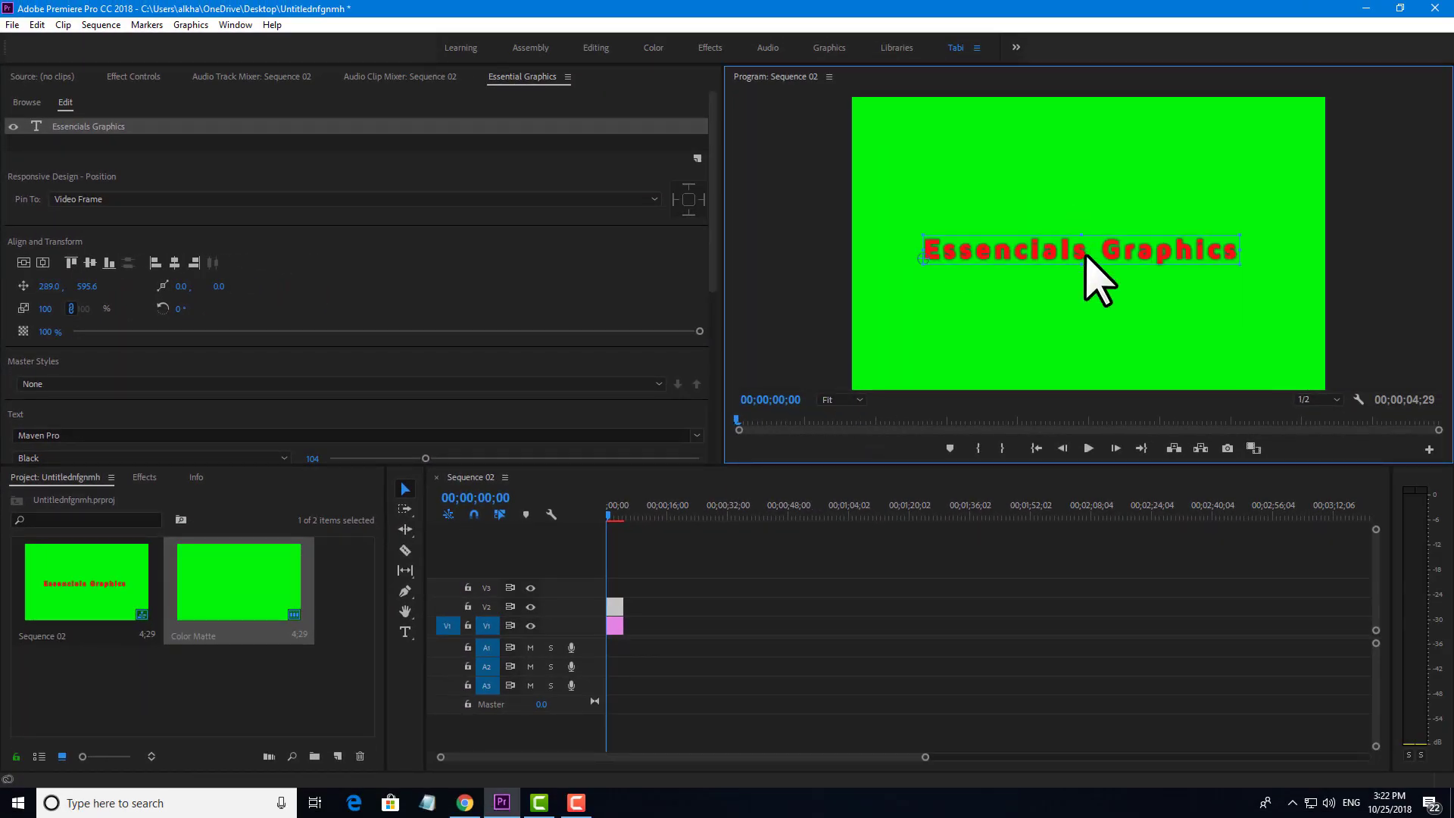
pyautogui.click(818, 605)
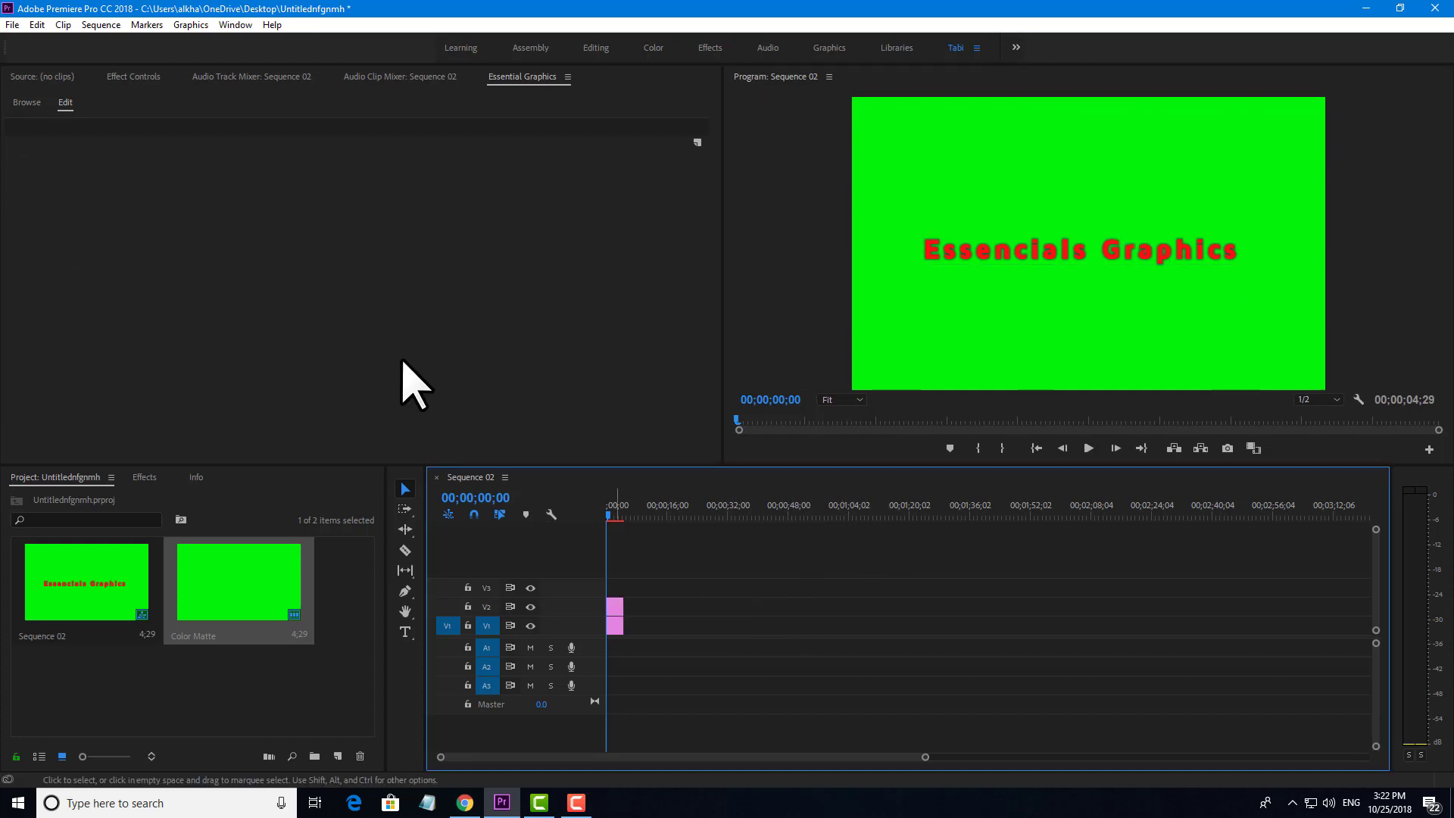
pyautogui.moveTo(659, 558); pyautogui.dragTo(617, 615)
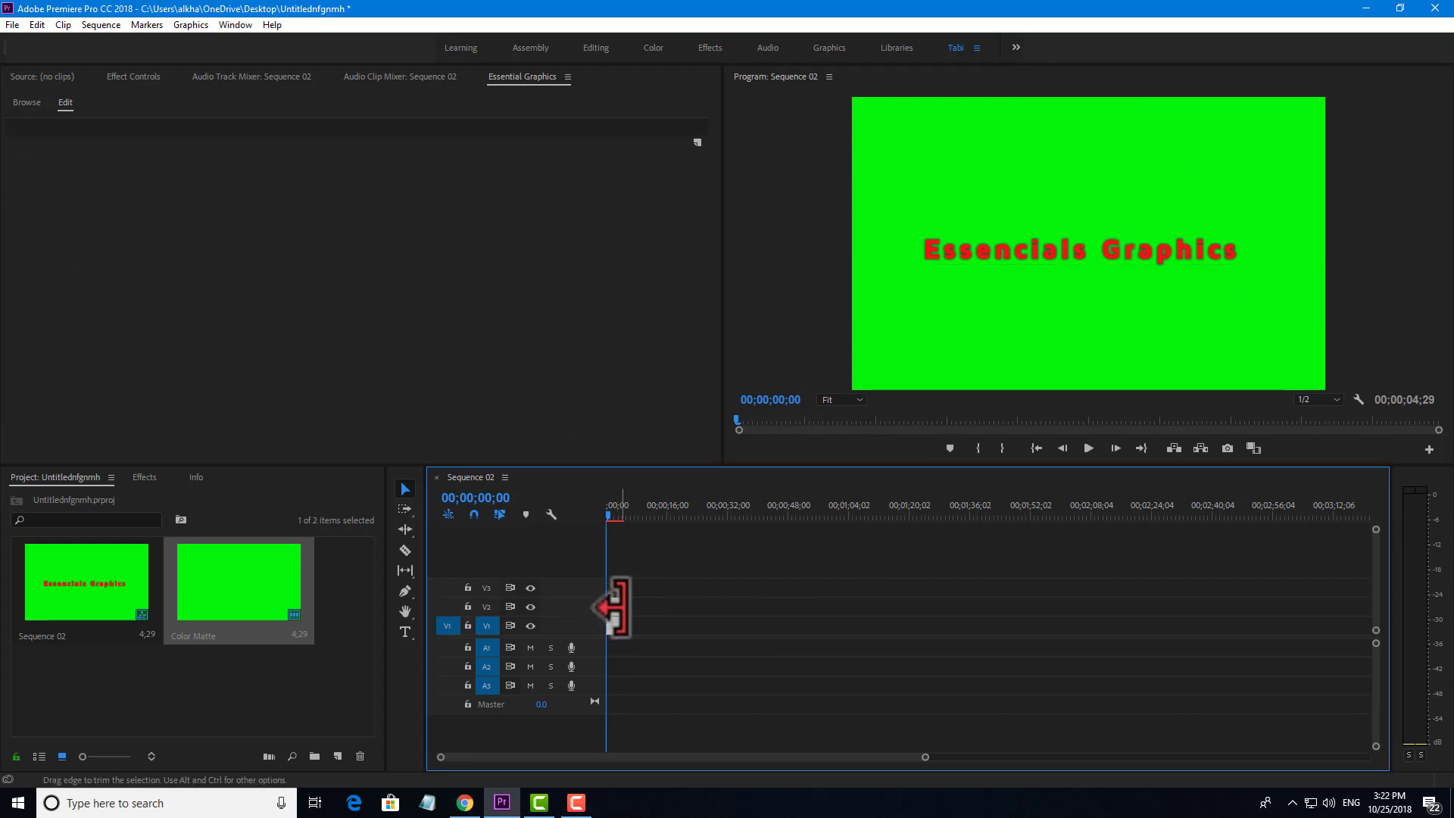